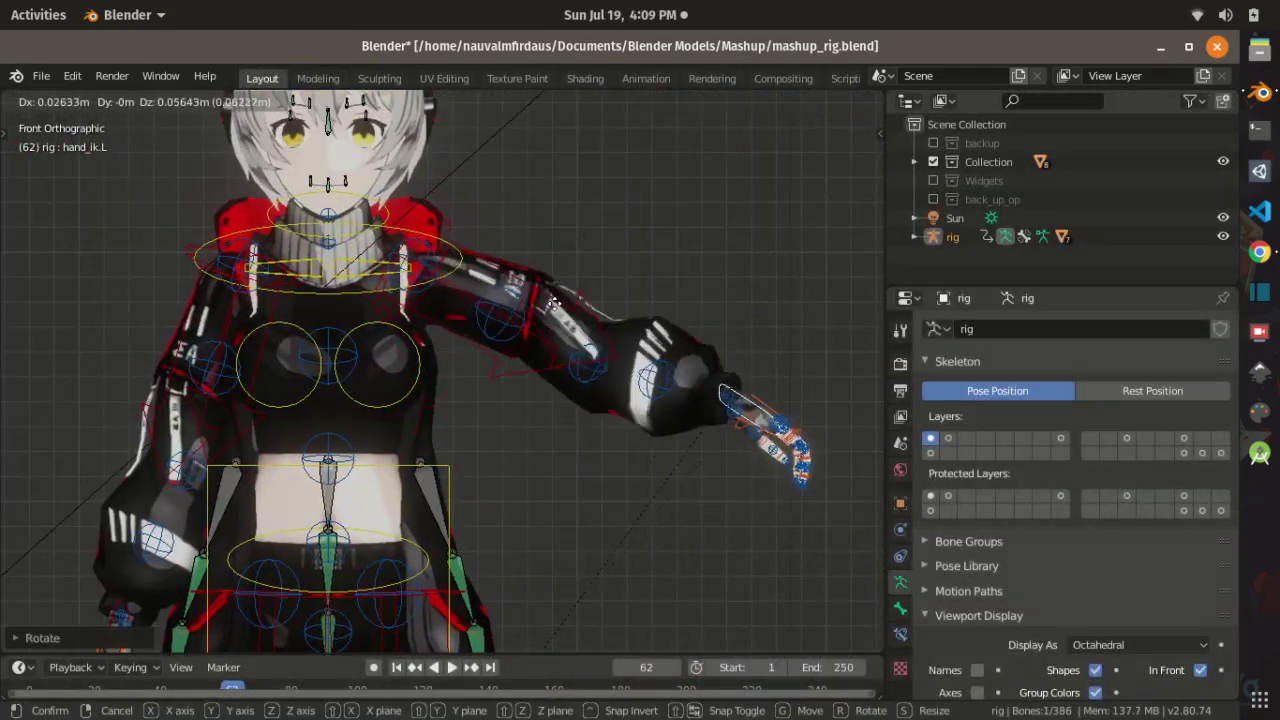
Step: Move the rig's left hand IK control outward so the character's left arm is raised sideways
left_click(525, 360)
scroll(509, 393, "down", 2)
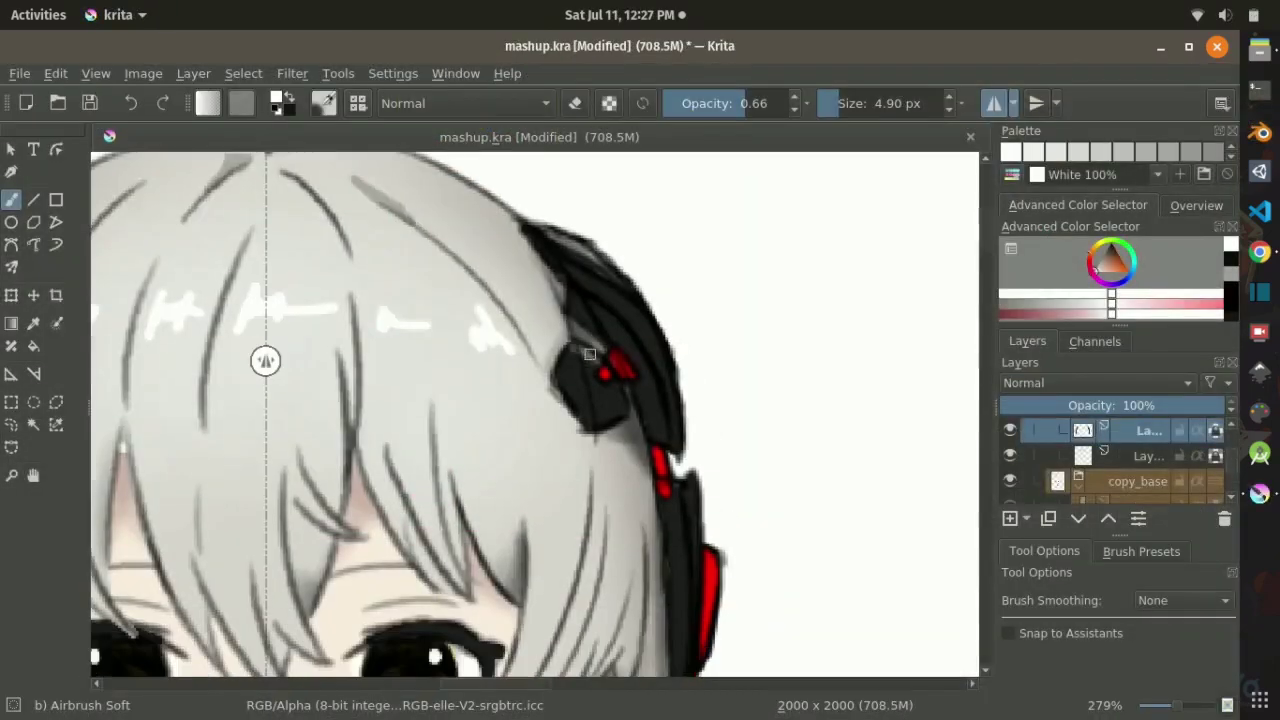
right_click(563, 449)
scroll(557, 363, "up", 2, "ctrl")
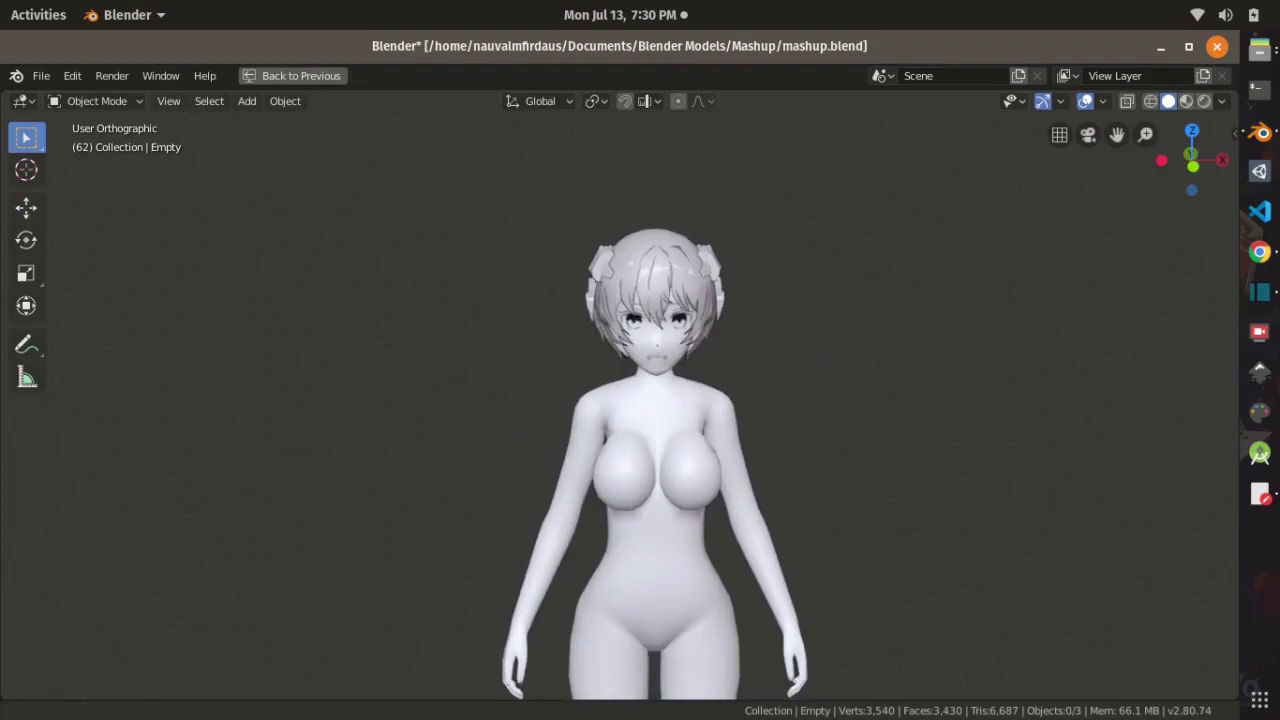
middle_click_drag(640, 400, 650, 450)
middle_click_drag(640, 400, 610, 525, "shift")
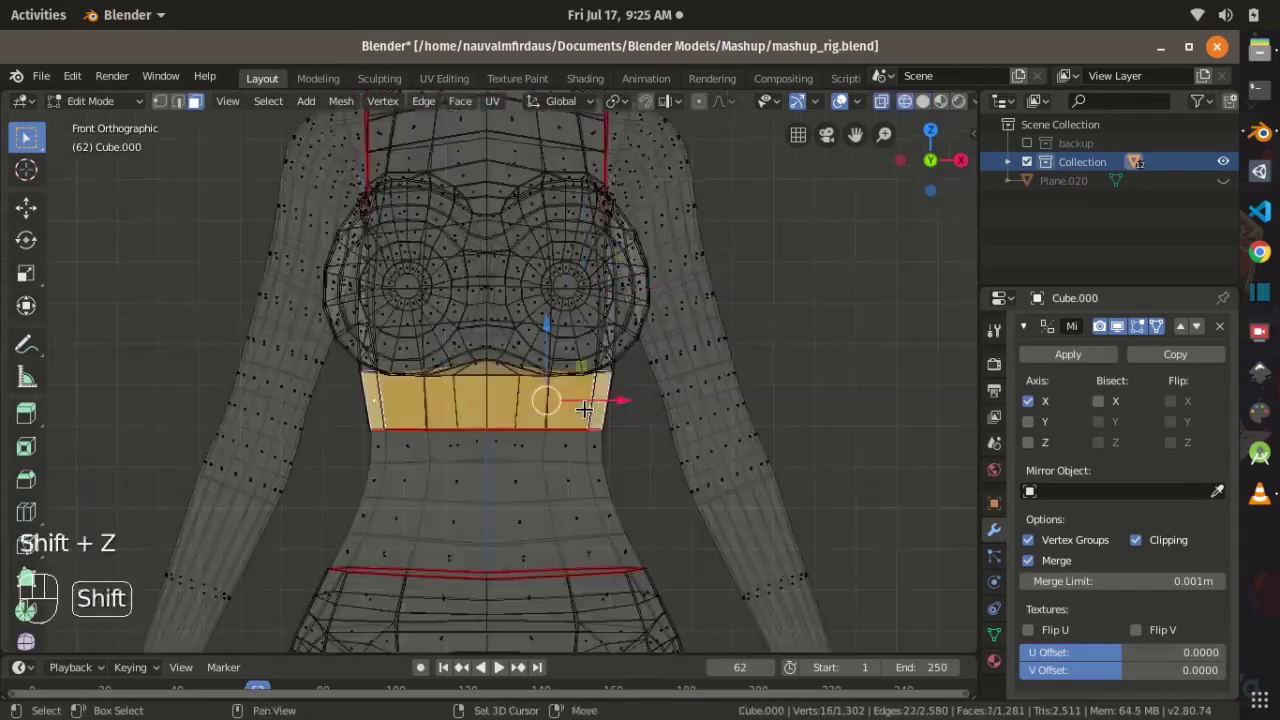
Step: Delete the band of body faces hidden under the clothing just beneath the bust
key("shift+z")
key("Tab")
key("Tab")
key("shift+z")
key("KP_1")
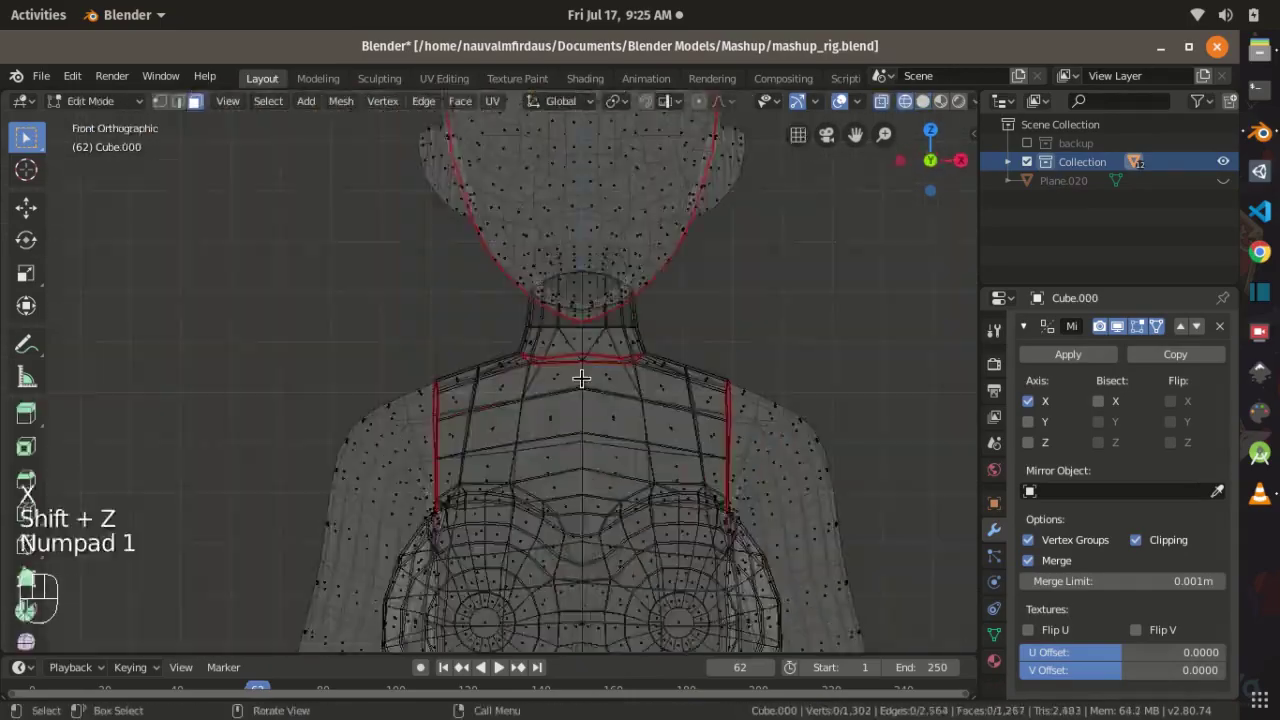
Step: Clean up the body faces concealed by the top around the neck, shoulders and chest, undoing unwanted edits
mouse_move(583, 374)
middle_mouse_down()
mouse_move(560, 340)
mouse_move(498, 520)
mouse_move(450, 420)
mouse_move(398, 372)
mouse_move(471, 386)
middle_mouse_up()
key("shift+z")
key("ctrl+z")
key("ctrl+z")
key("shift+z")
key("shift+z")
key("ctrl+z")
key("shift+z")
key("KP_1")
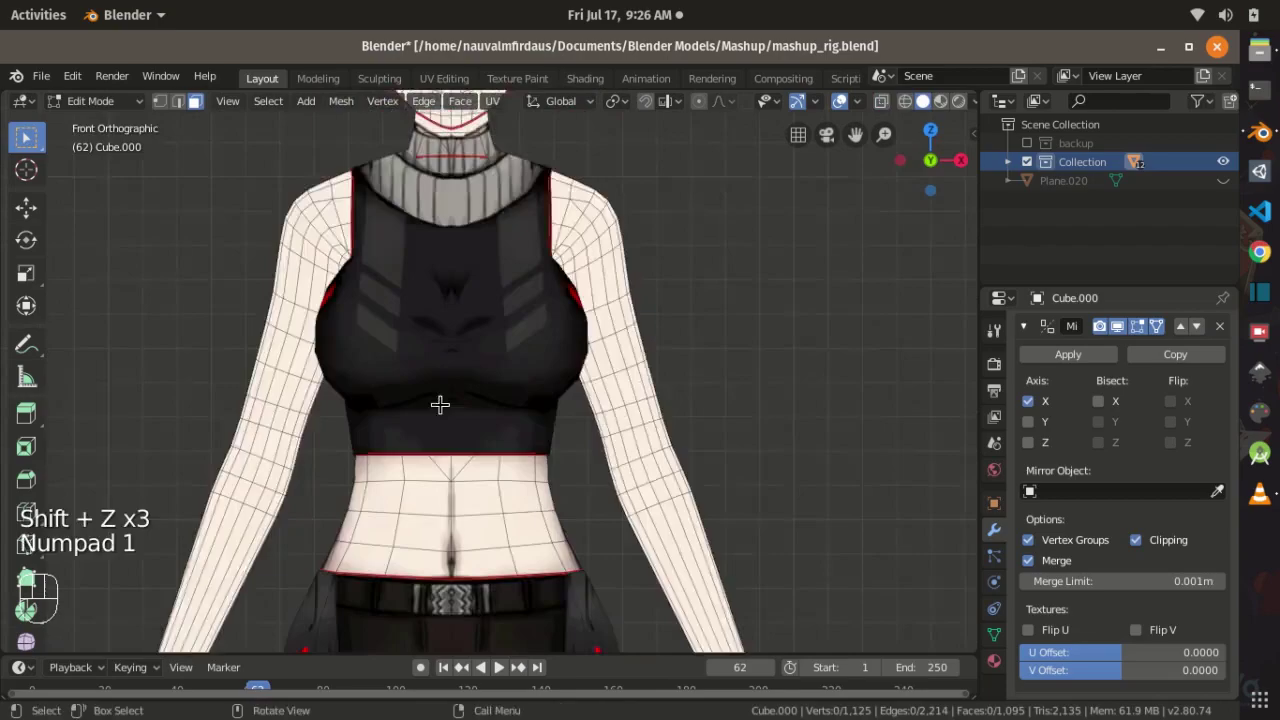
Step: Reveal the hidden plane object and keep selecting linked body geometry covered by the clothing
scroll(440, 406, "up", 3)
key("shift+z")
key("ctrl+l")
key("alt+h")
scroll(595, 407, "down", 3)
key("shift+z")
scroll(480, 380, "up", 5)
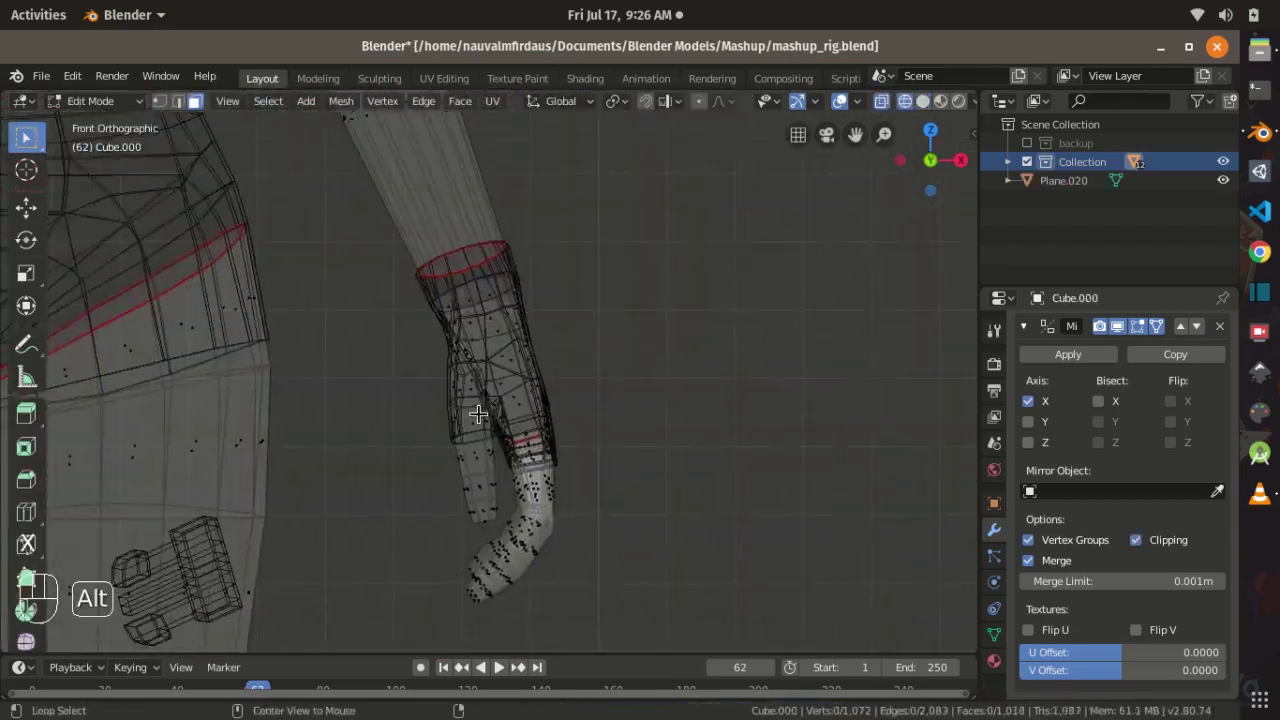
Step: Undo the last two edits and delete the linked skin geometry hidden inside the glove
key("ctrl+z")
key("ctrl+z")
key("ctrl+l")
key("x")
Step: Edge-slide the top vertex loop of the legs along the thighs and merge the selected seam vertices
key("shift+z")
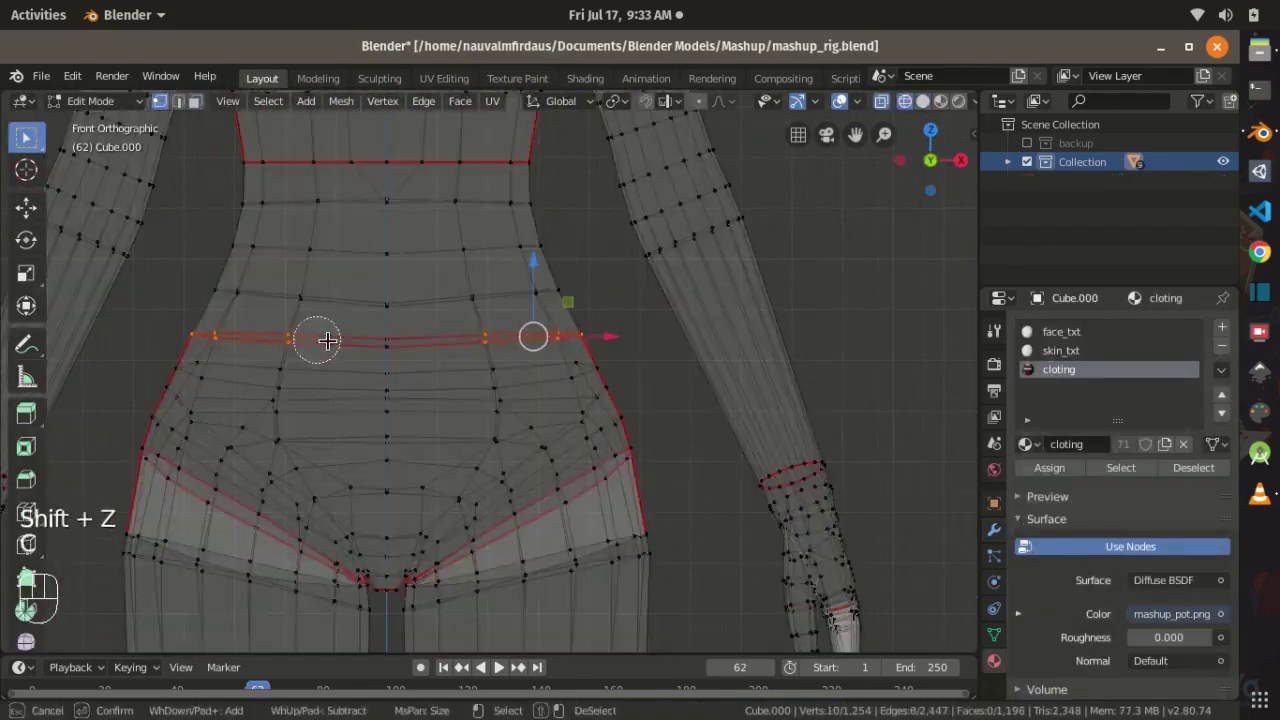
key("g")
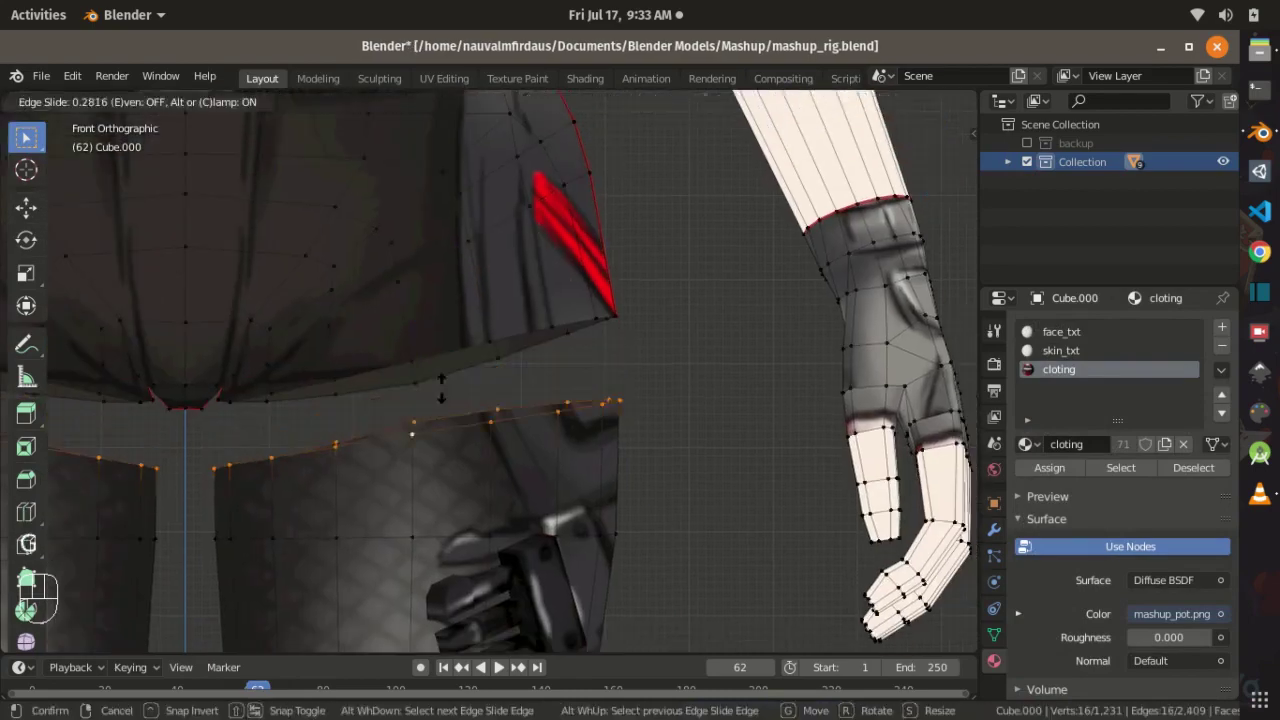
key("alt+a")
key("alt+m")
left_click(275, 349)
middle_click_drag(300, 350, 247, 377)
key("alt+a")
key("alt+m")
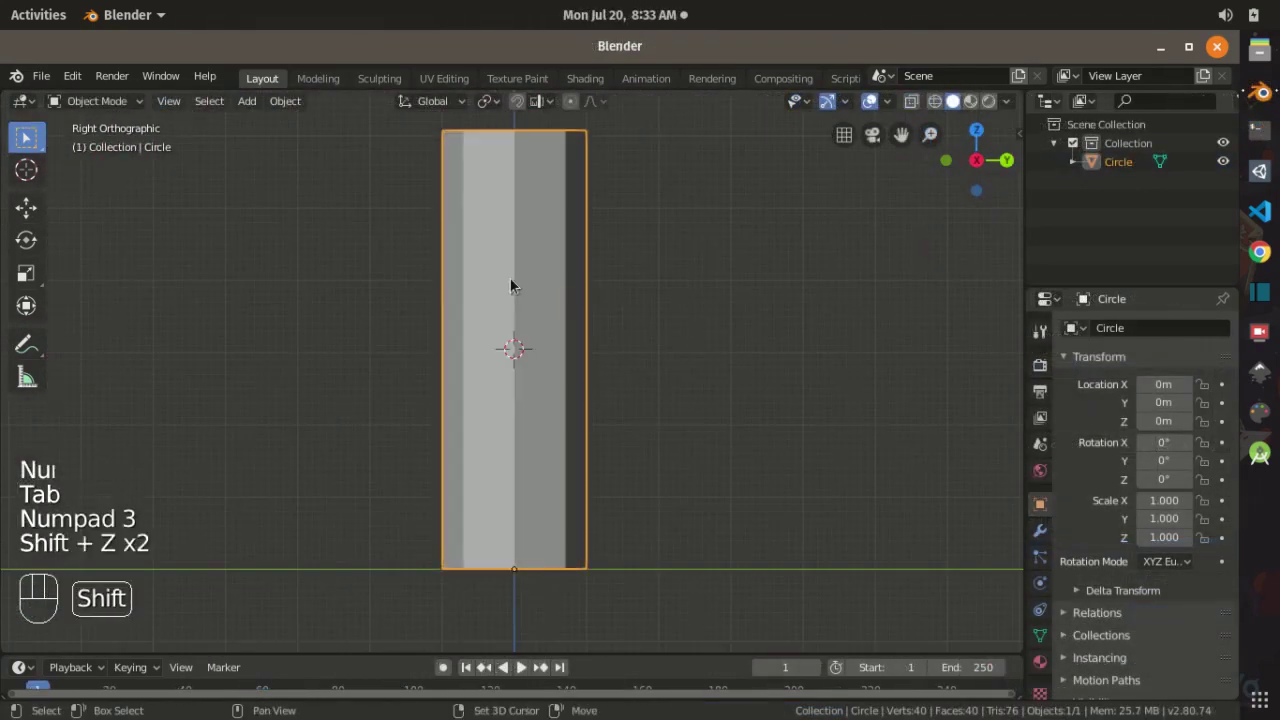
Step: Add an armature displayed In Front and shape it into two bones running through the cylinder's upper and lower halves
key("shift+a")
mouse_move(540, 402)
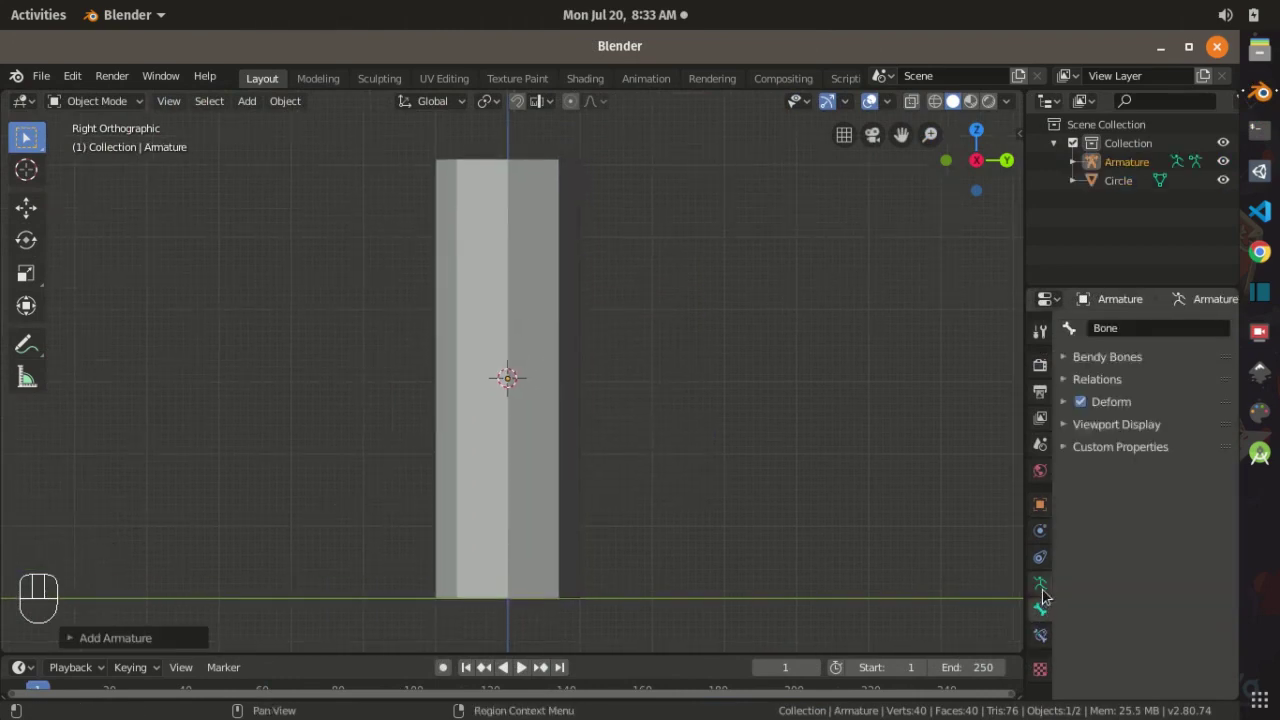
scroll(1124, 494, "up", 2)
left_click(1100, 508)
left_click(1100, 363)
left_click(1177, 569)
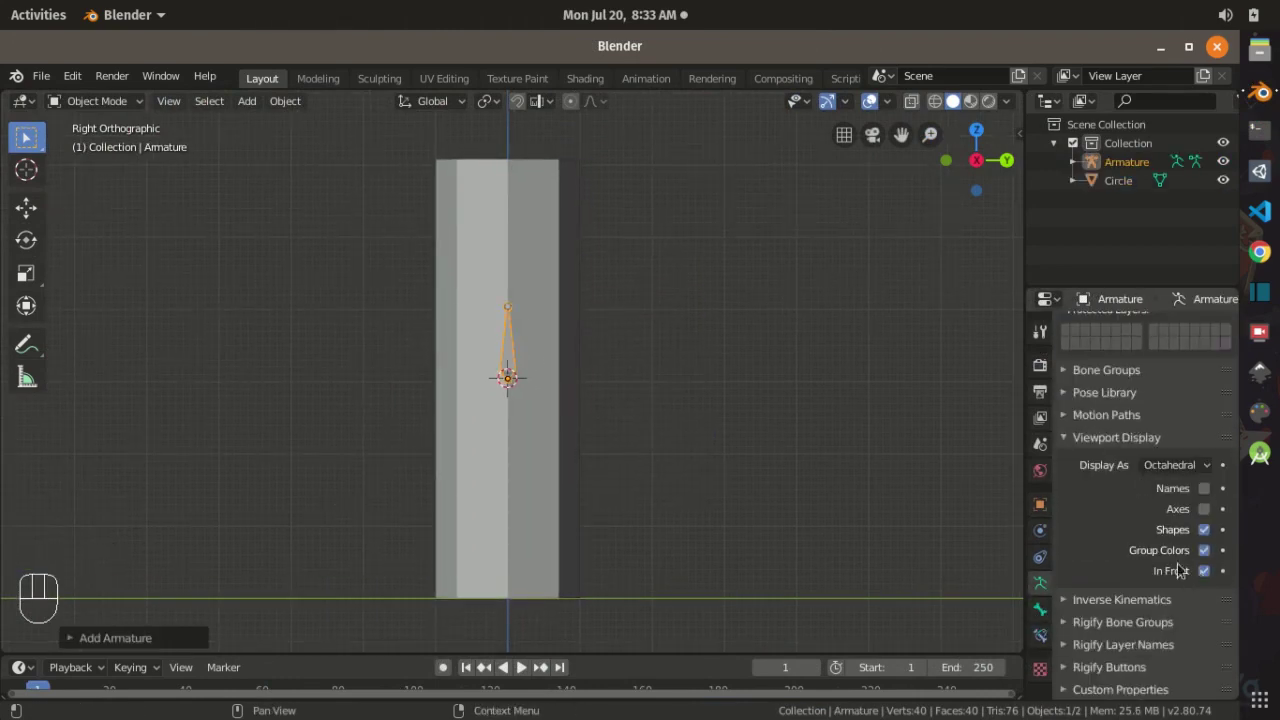
key("Tab")
key("g")
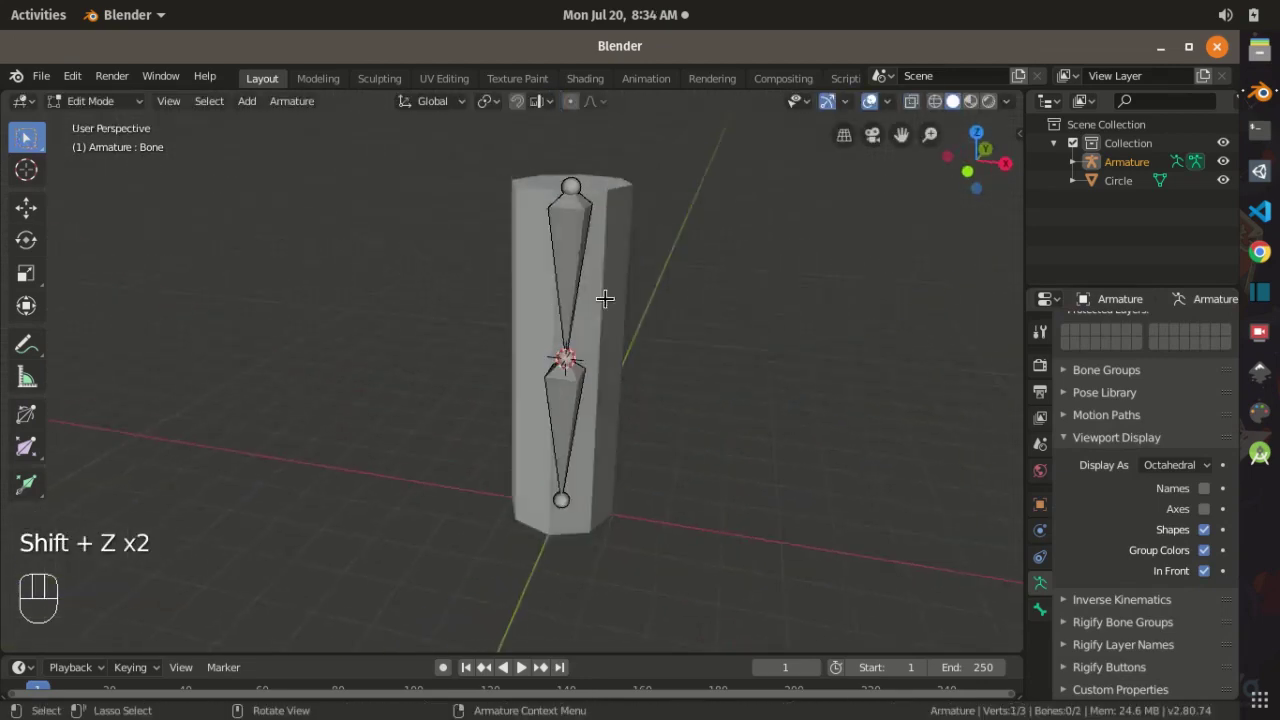
Step: Knife diagonal edges into the cylinder's sides, joining the loops above and below the bone joint to the middle loop
left_click(551, 286)
key("Tab")
scroll(514, 329, "up", 3)
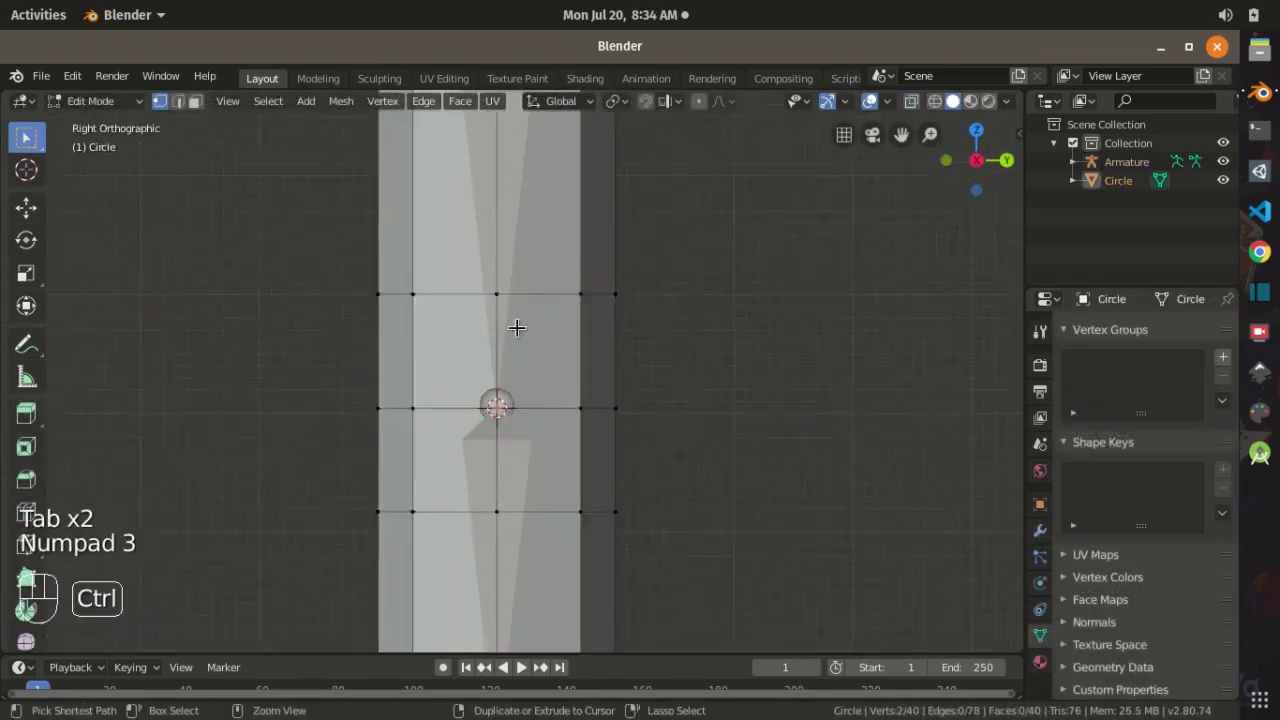
key("k")
left_click(492, 273)
key("ctrl+KP_3")
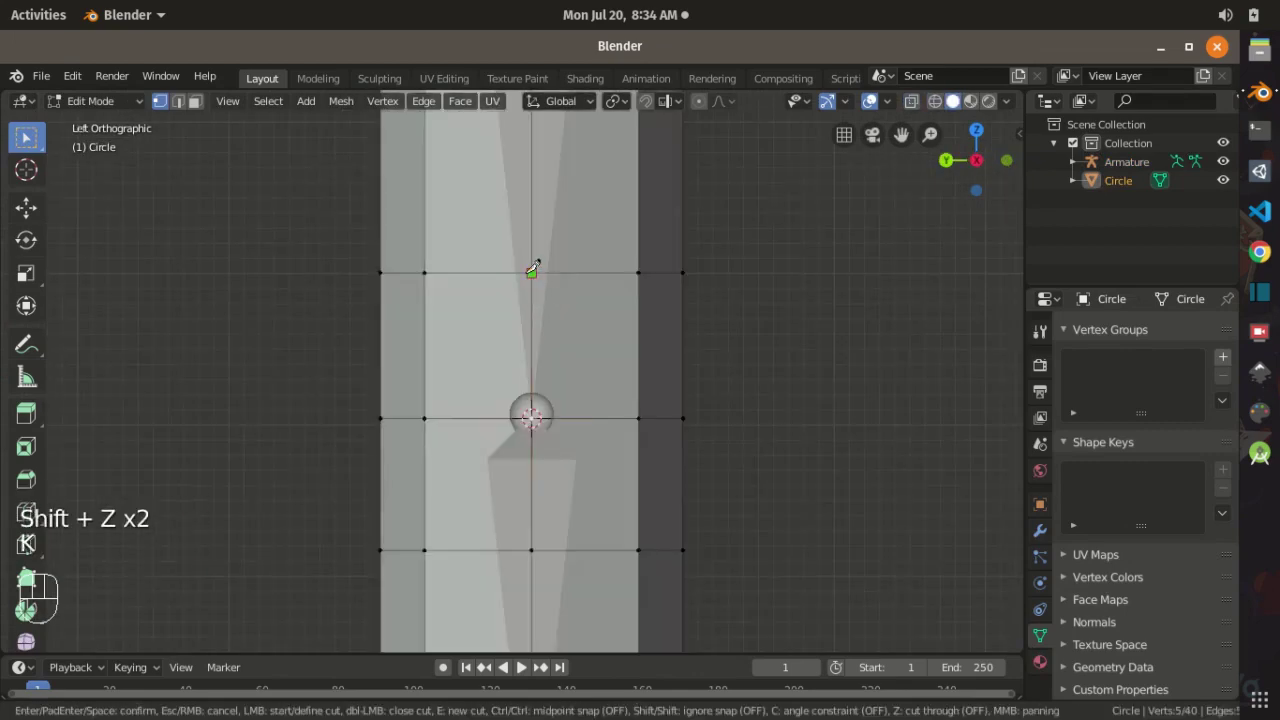
Step: Remove the middle-loop vertices on the cylinder's inner-bend side, keeping the triangular cuts beside the joint
left_click(400, 419, "alt")
key("shift+z")
middle_click_drag(400, 419, 494, 374)
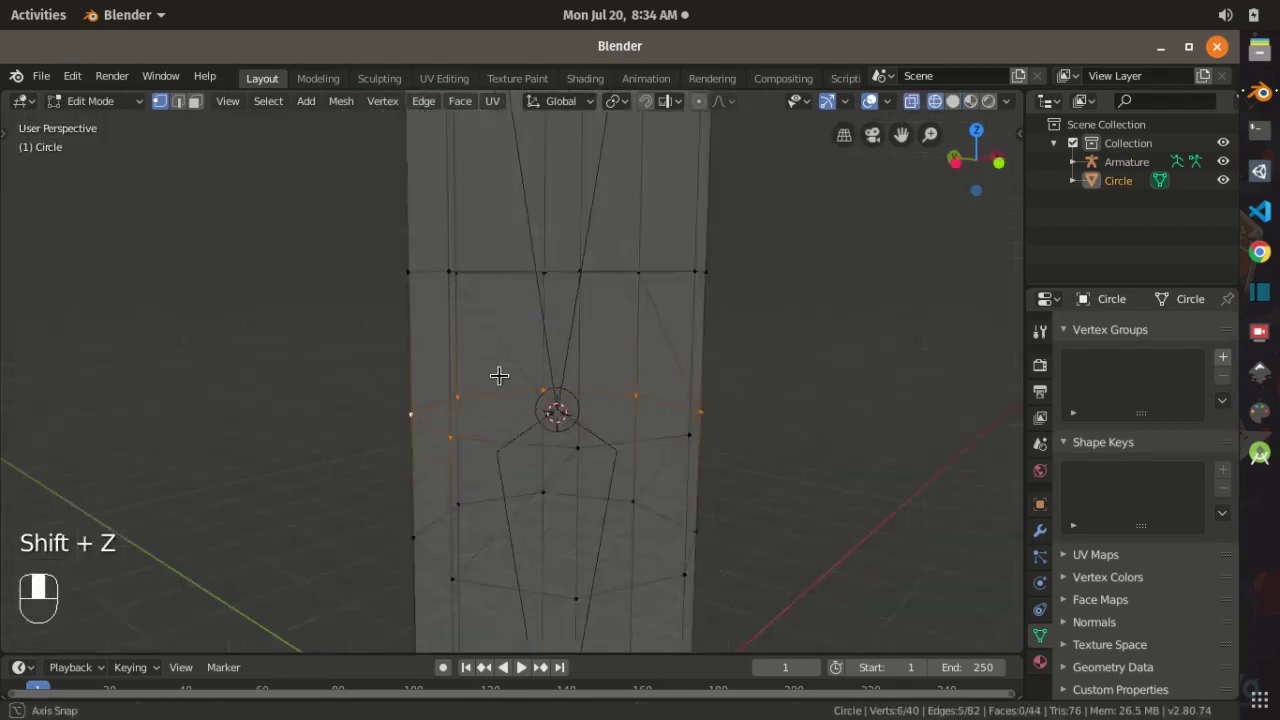
key("shift+z")
key("x")
left_click(543, 557)
key("ctrl+z")
middle_click_drag(413, 353, 497, 343, "shift")
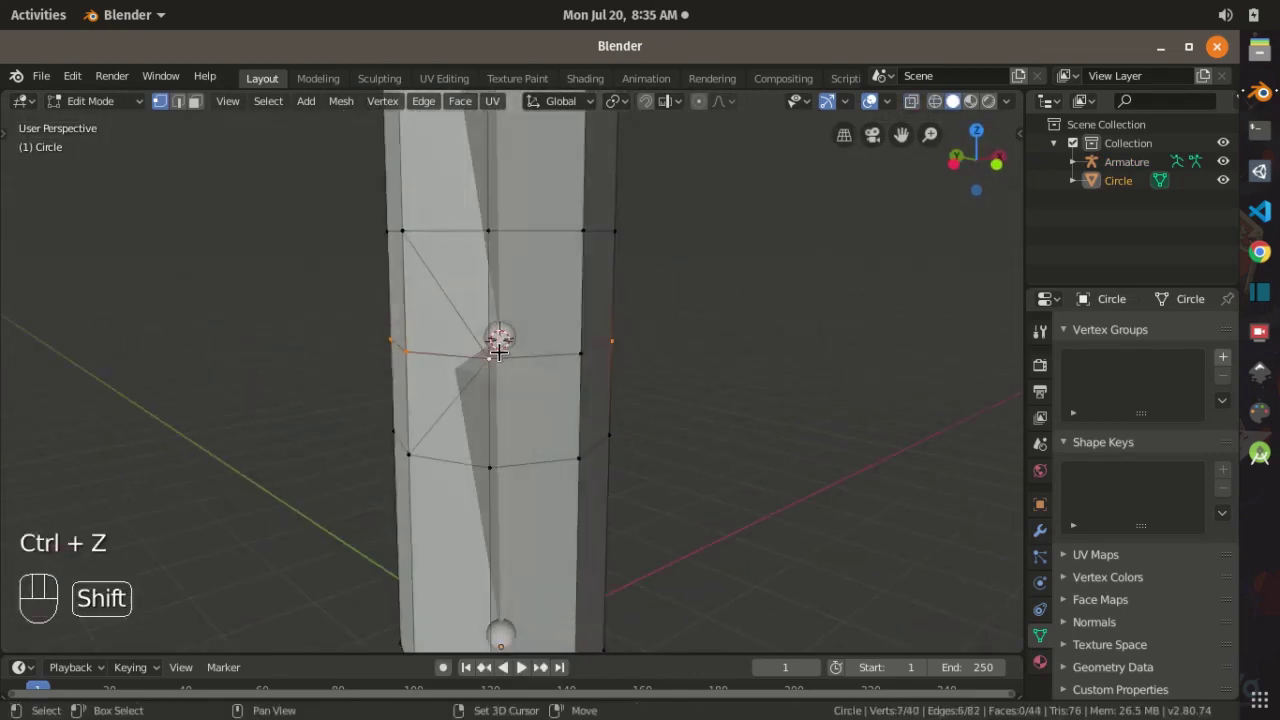
key("x")
key("KP_3")
Step: Parent the cylinder to the two-bone armature with an armature deform
key("Tab")
left_click(505, 193, "shift")
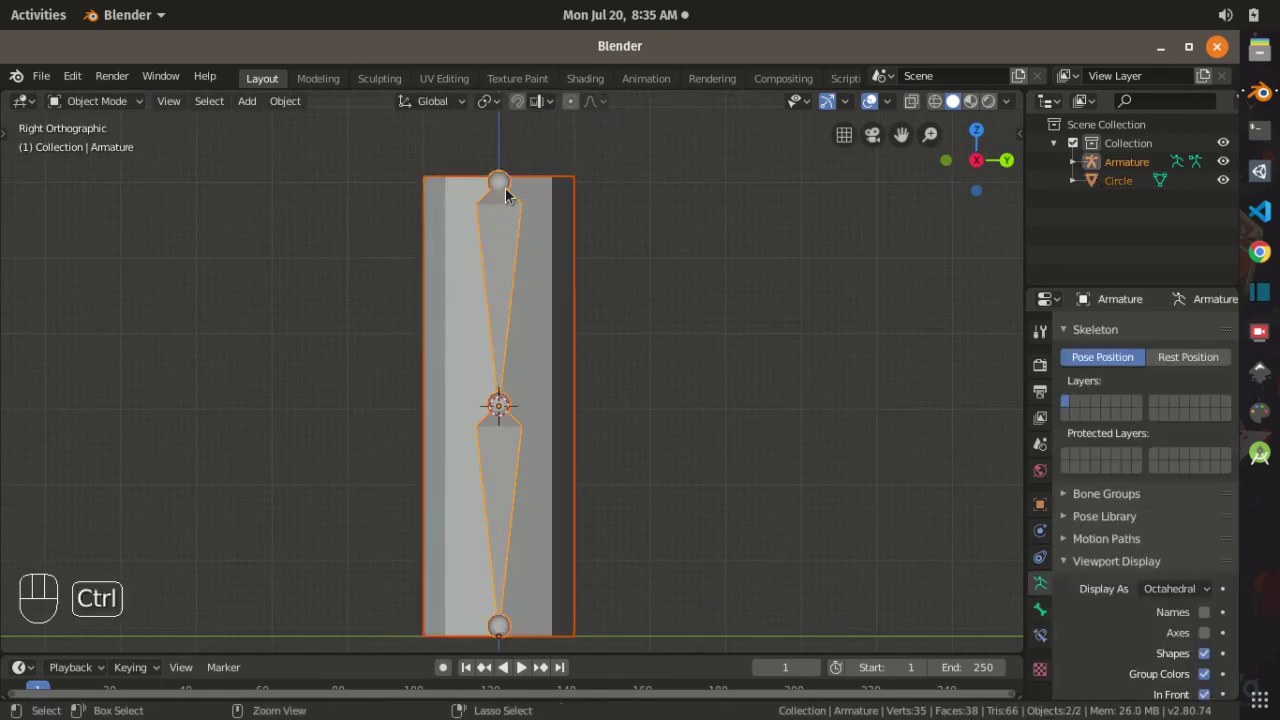
key("ctrl+p")
key("Down")
key("Down")
key("Return")
Step: Assign the cylinder's upper vertices to the Bone vertex group and its lower vertices to Bone.001
left_click(572, 339)
key("Tab")
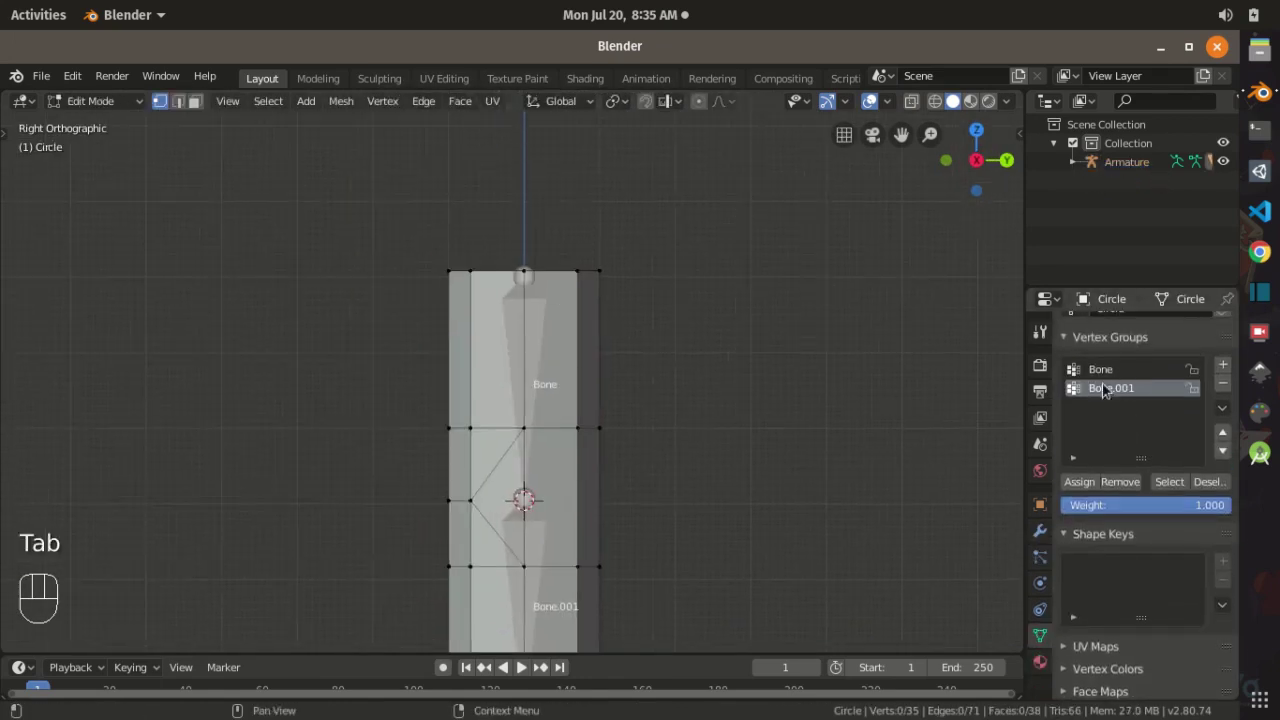
key("shift+z")
key("c")
left_click(440, 397)
left_click_drag(1027, 311, 929, 311)
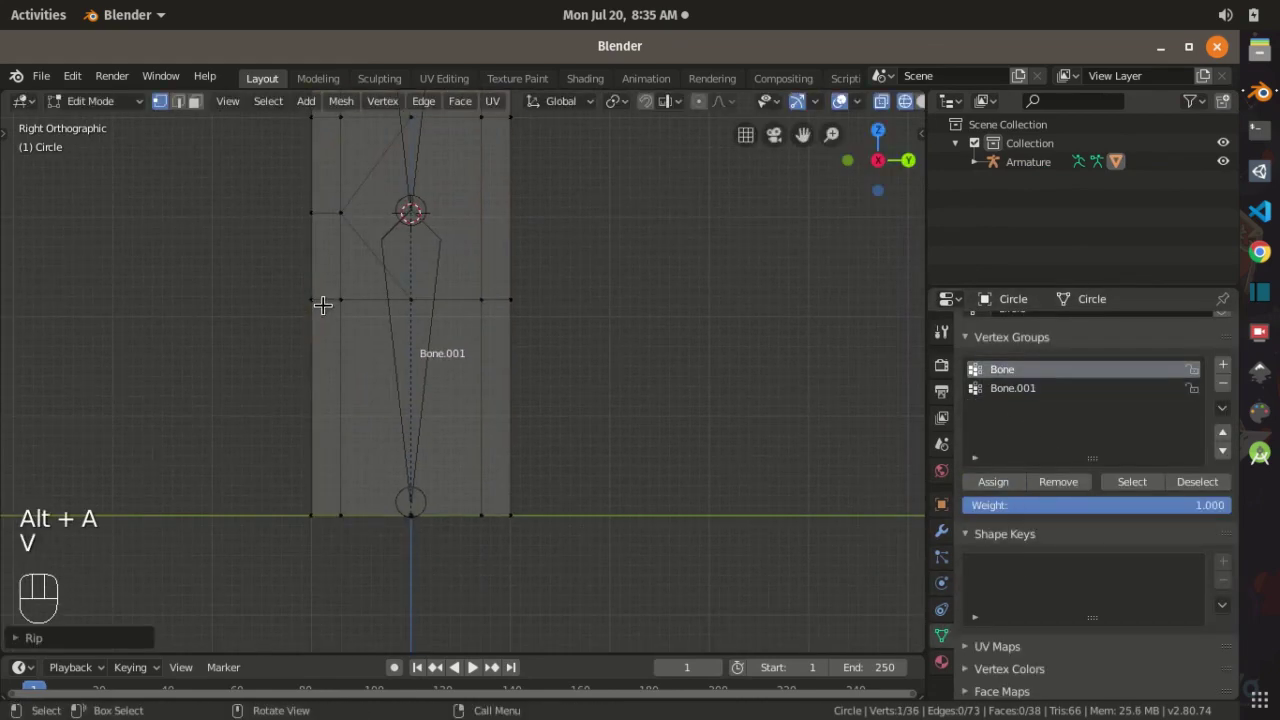
key("Tab")
key("shift+z")
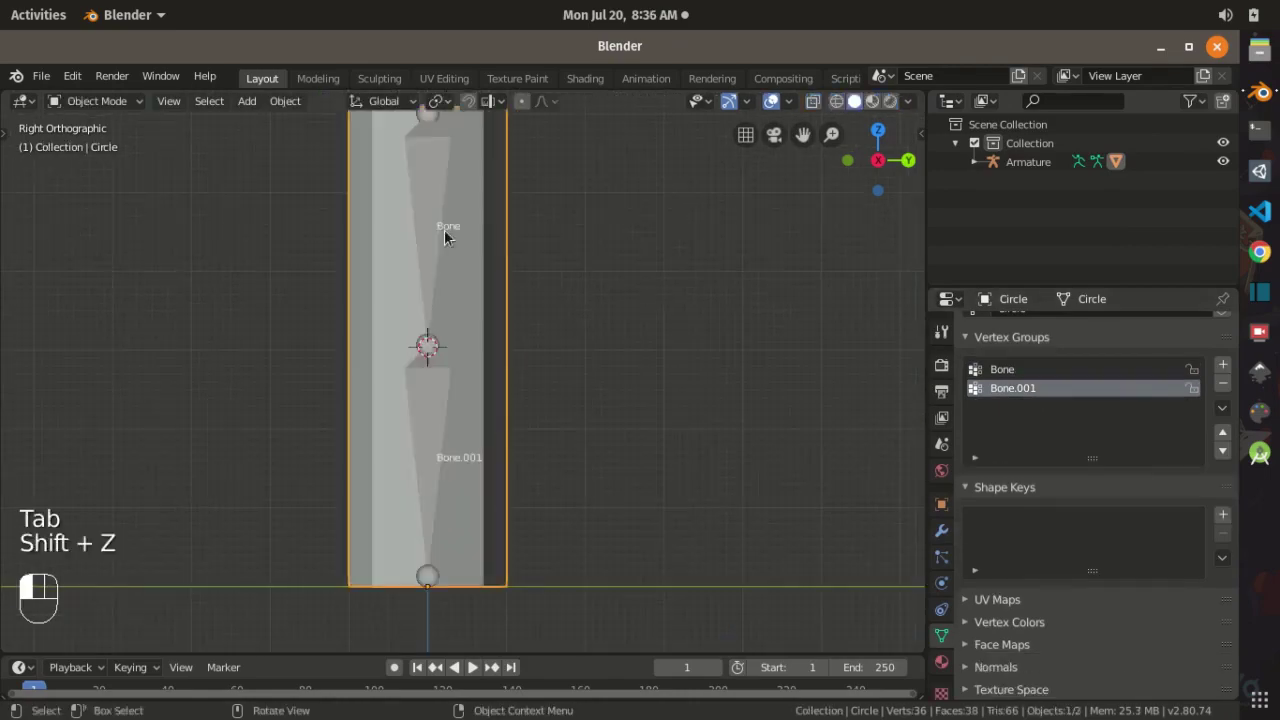
Step: Test the deformation in Pose Mode by rotating both bones so the cylinder bends at the joint
left_click(443, 237)
key("ctrl+Tab")
key("r")
left_click(417, 477)
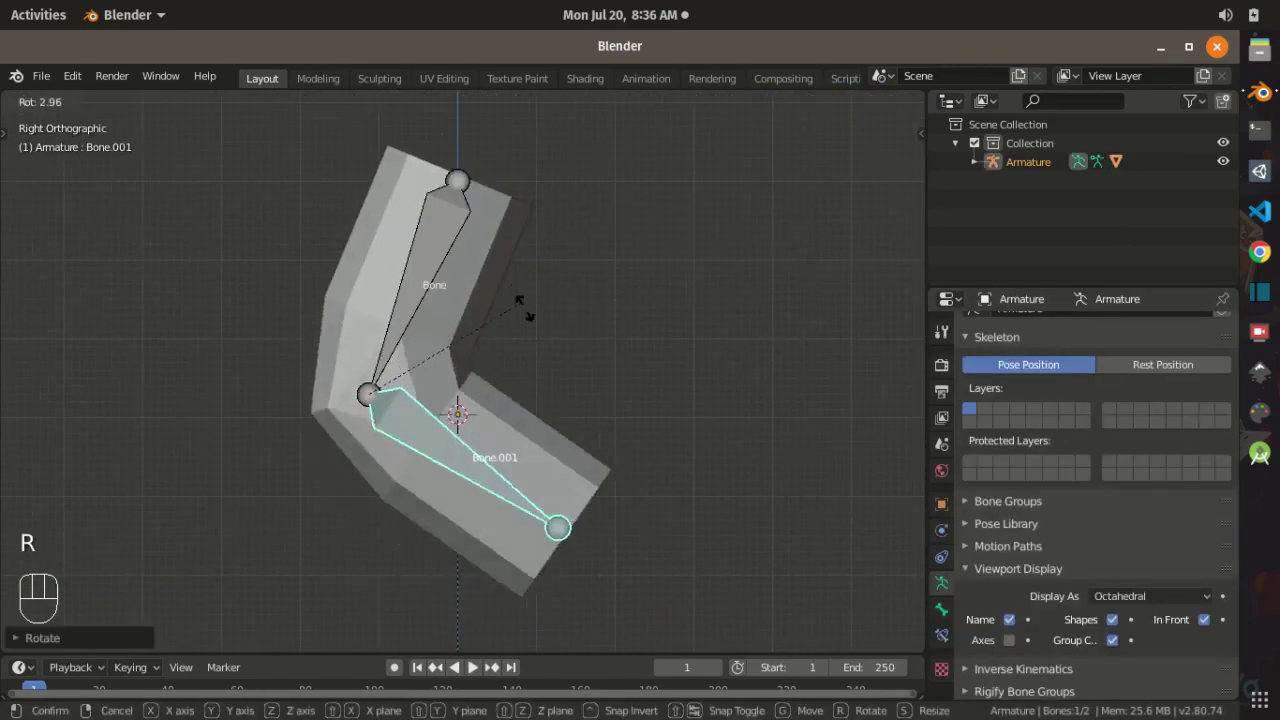
middle_click_drag(447, 380, 417, 303, "ctrl")
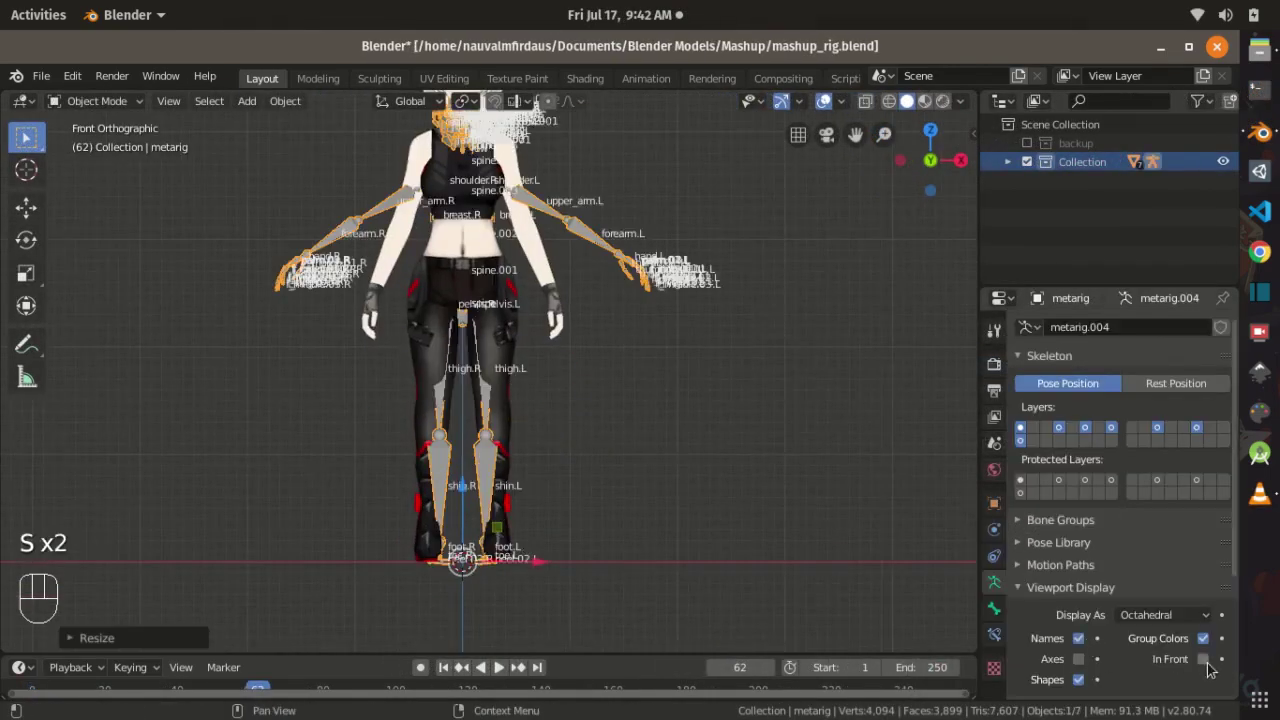
Step: Scale the metarig to the character's size and delete its facial bones
key("s")
left_click(672, 258)
key("Tab")
key("ctrl+l")
middle_click_drag(600, 300, 440, 285)
key("c")
key("c")
key("x")
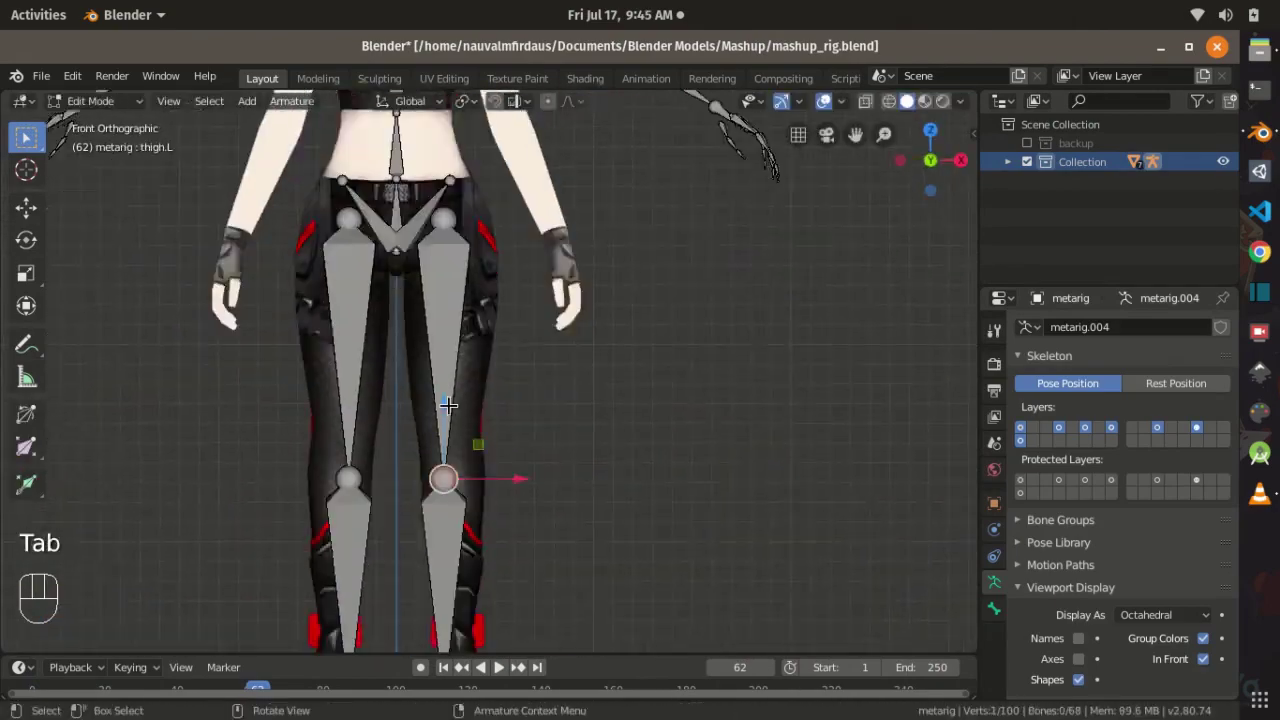
Step: Move the metarig's left leg, shoulder and arm bones so they sit inside the character's body mesh
key("g")
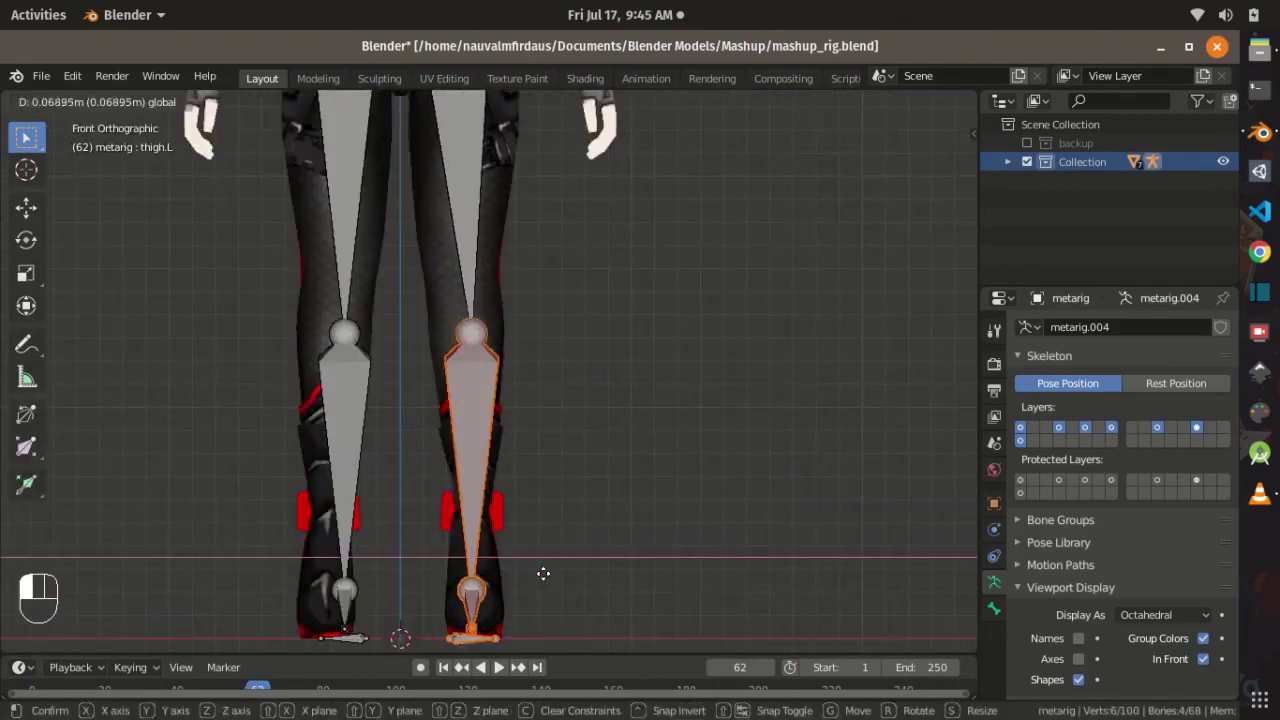
key("shift+z")
key("g")
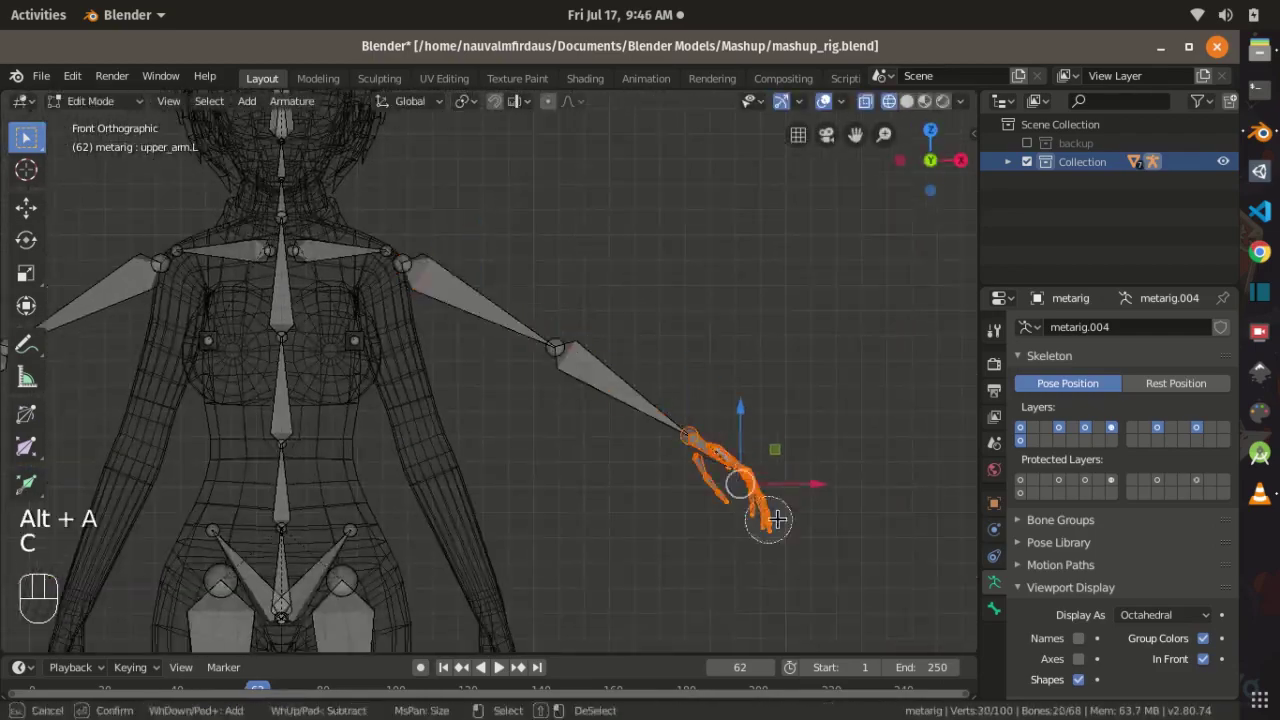
key("KP_3")
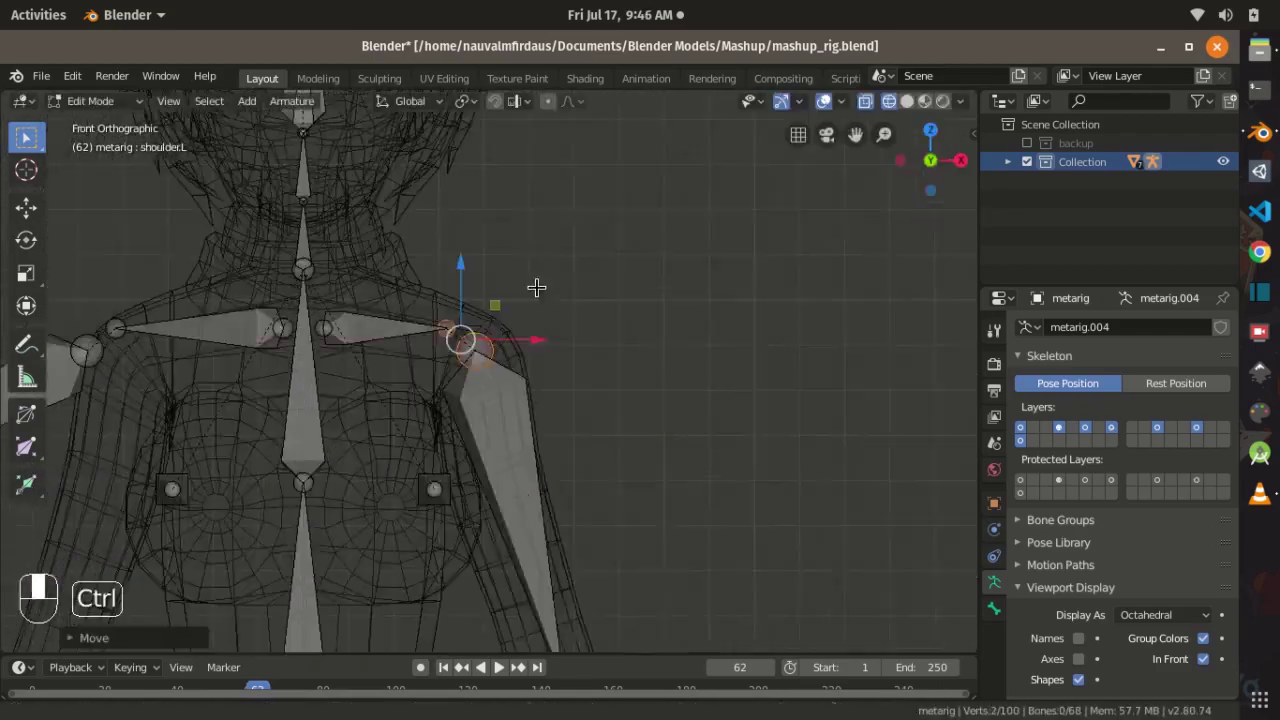
key("ctrl+z")
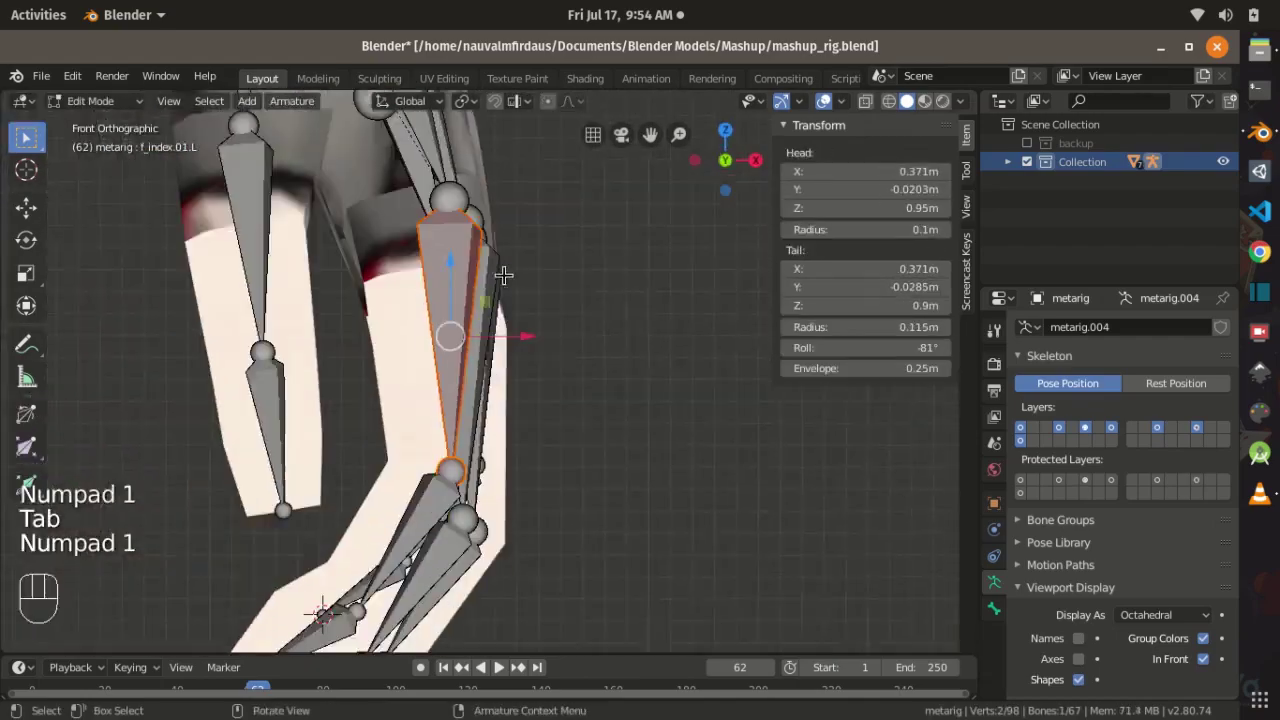
Step: Align the left hand's finger bones with the fingers of the mesh
key("KP_3")
middle_click_drag(561, 261, 525, 235, "shift")
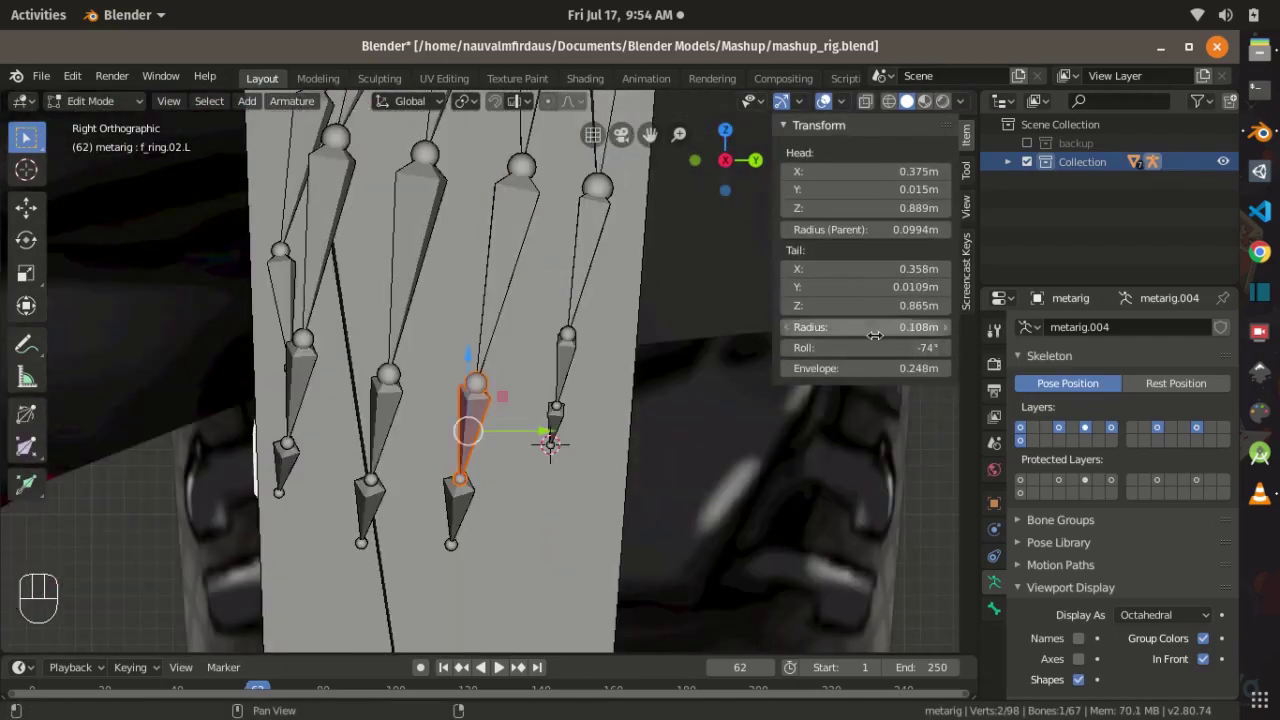
left_click(428, 535)
middle_click_drag(452, 349, 591, 383, "shift")
left_click(480, 558)
middle_click_drag(445, 271, 450, 288, "shift")
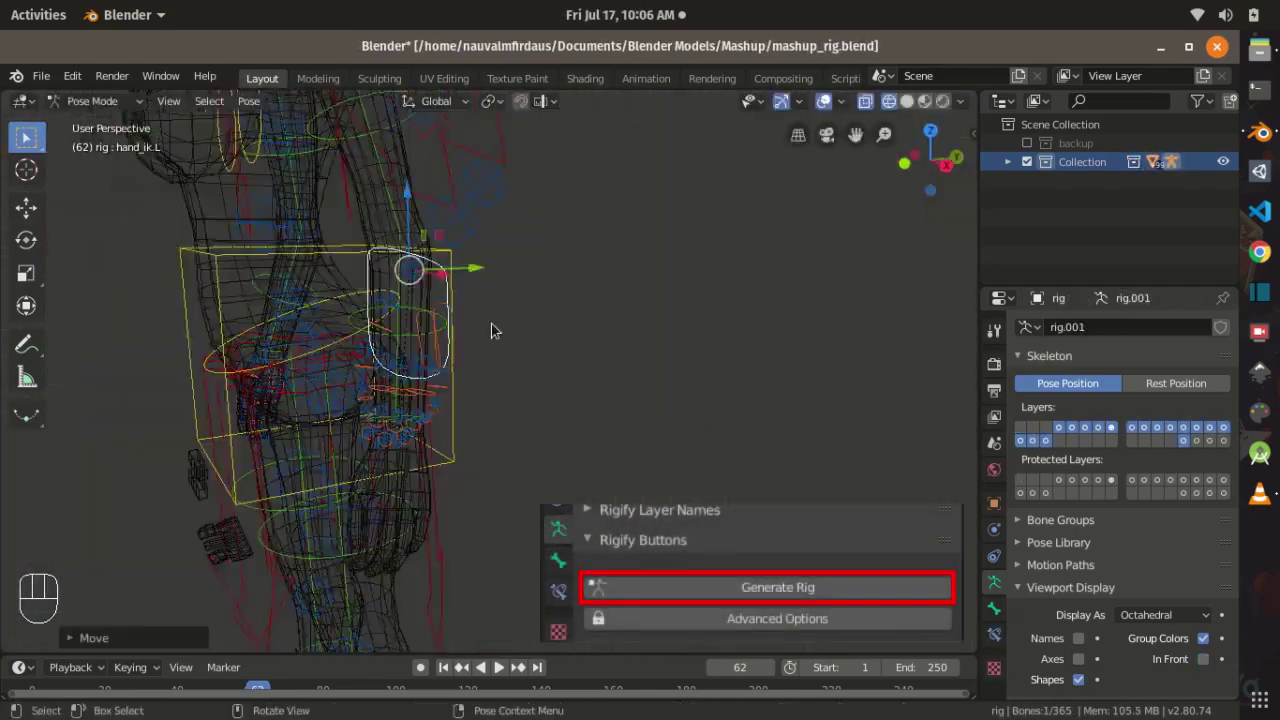
Step: Test the generated rig by moving and rotating the left hand IK control
middle_click_drag(491, 331, 620, 340)
left_click(722, 290)
key("g")
key("r")
key("shift+z")
scroll(610, 309, "up", 4)
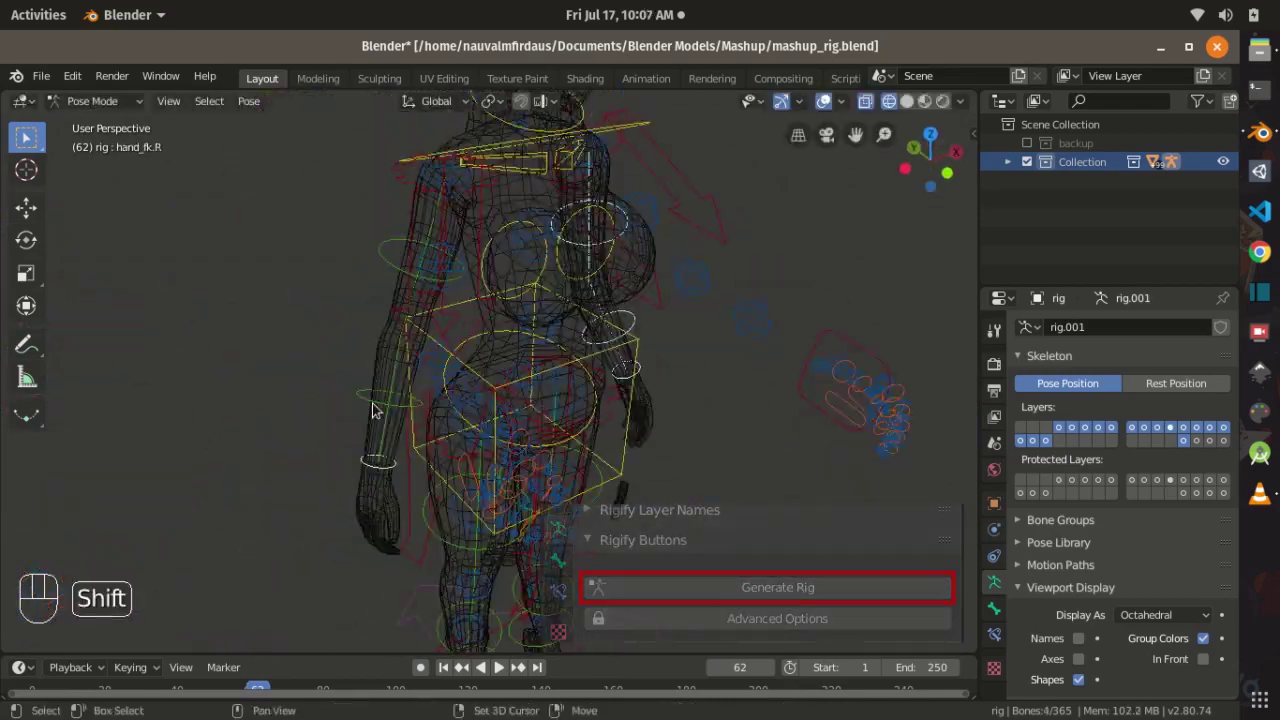
Step: Move the FK controls of both arms and the upper-arm parent controls to other bone layers
left_click(660, 360, "shift")
key("m")
middle_click_drag(385, 350, 365, 357, "shift")
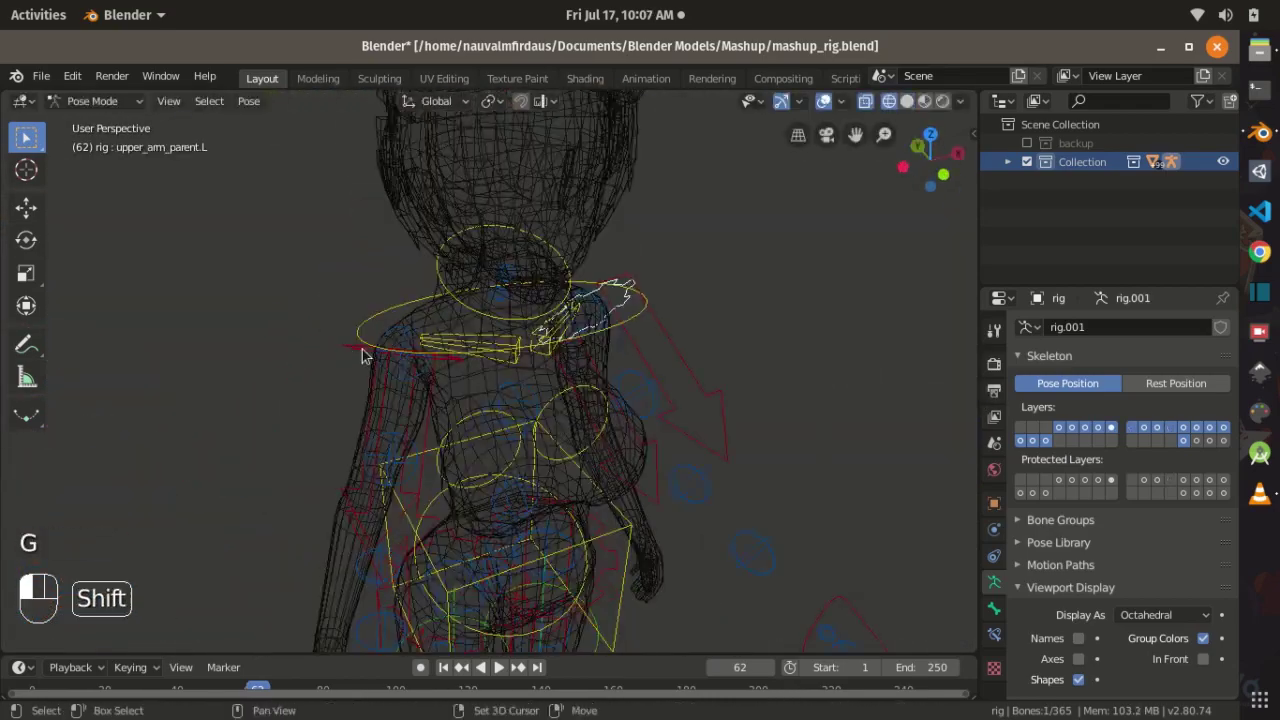
key("m")
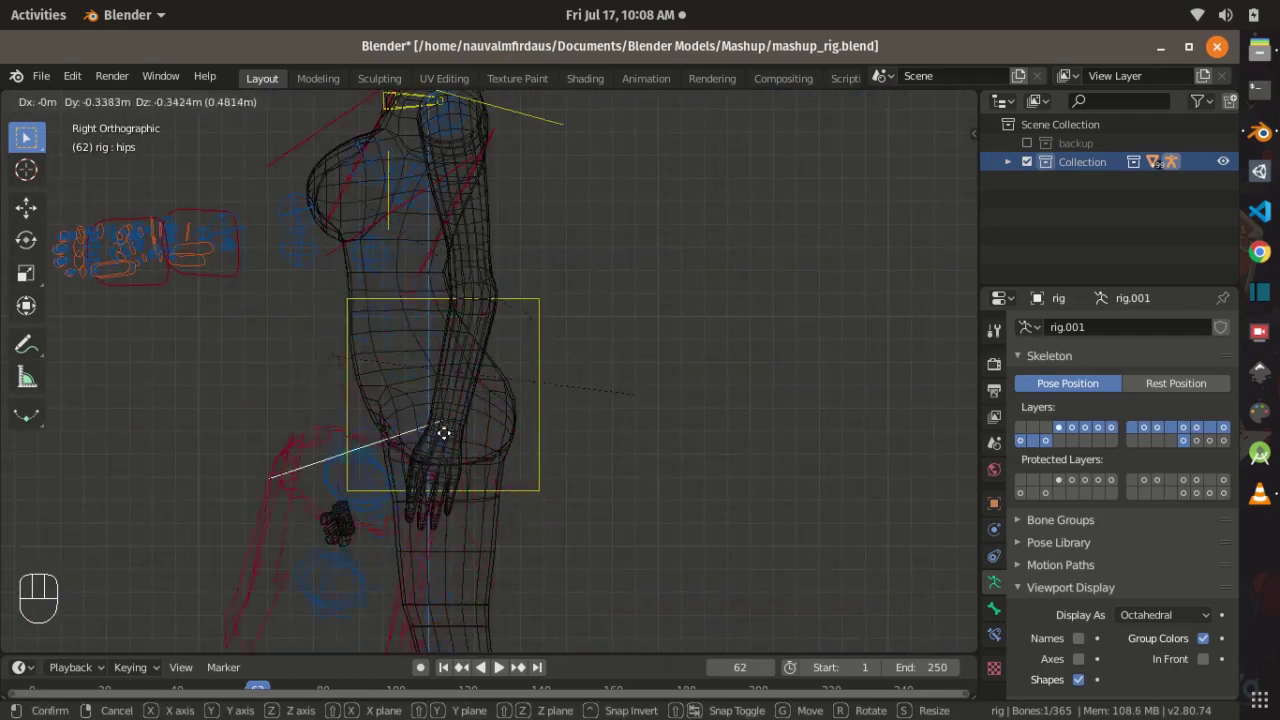
Step: Test the rig's body deformation by moving and rotating the hips and torso controls
key("KP_1")
key("g")
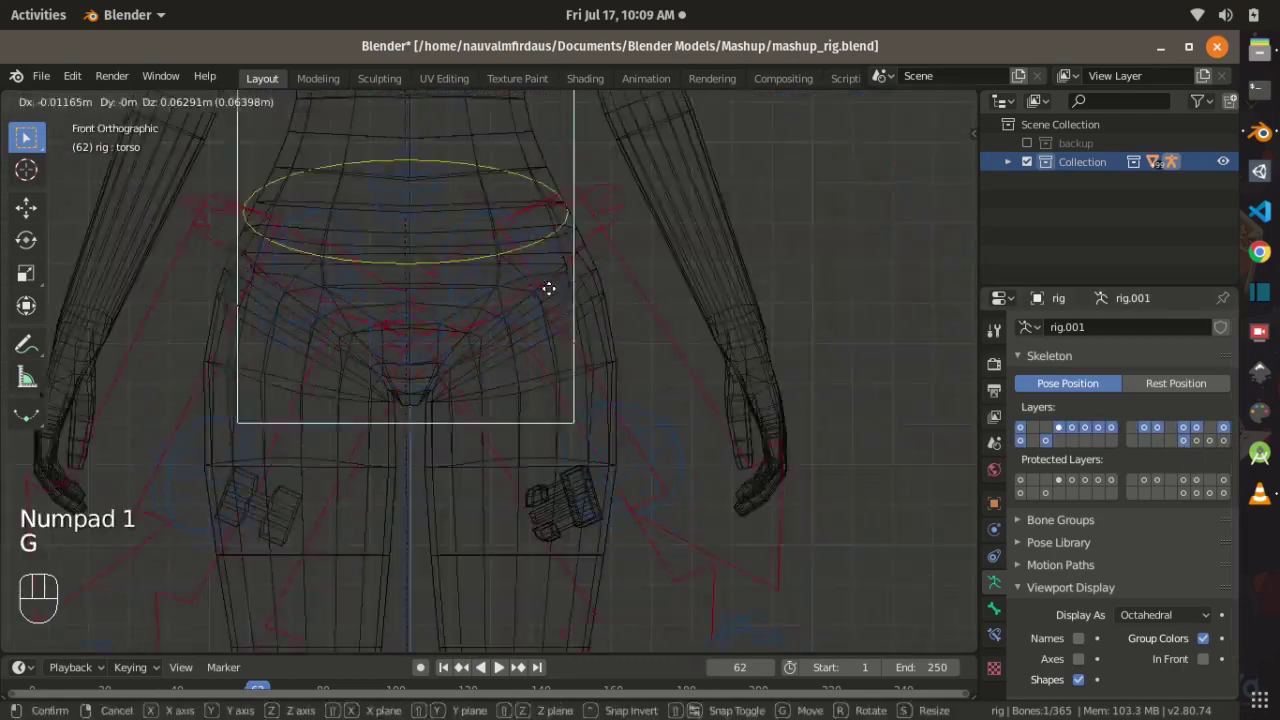
key("g")
key("g")
key("g")
key("g")
key("g")
key("g")
key("r")
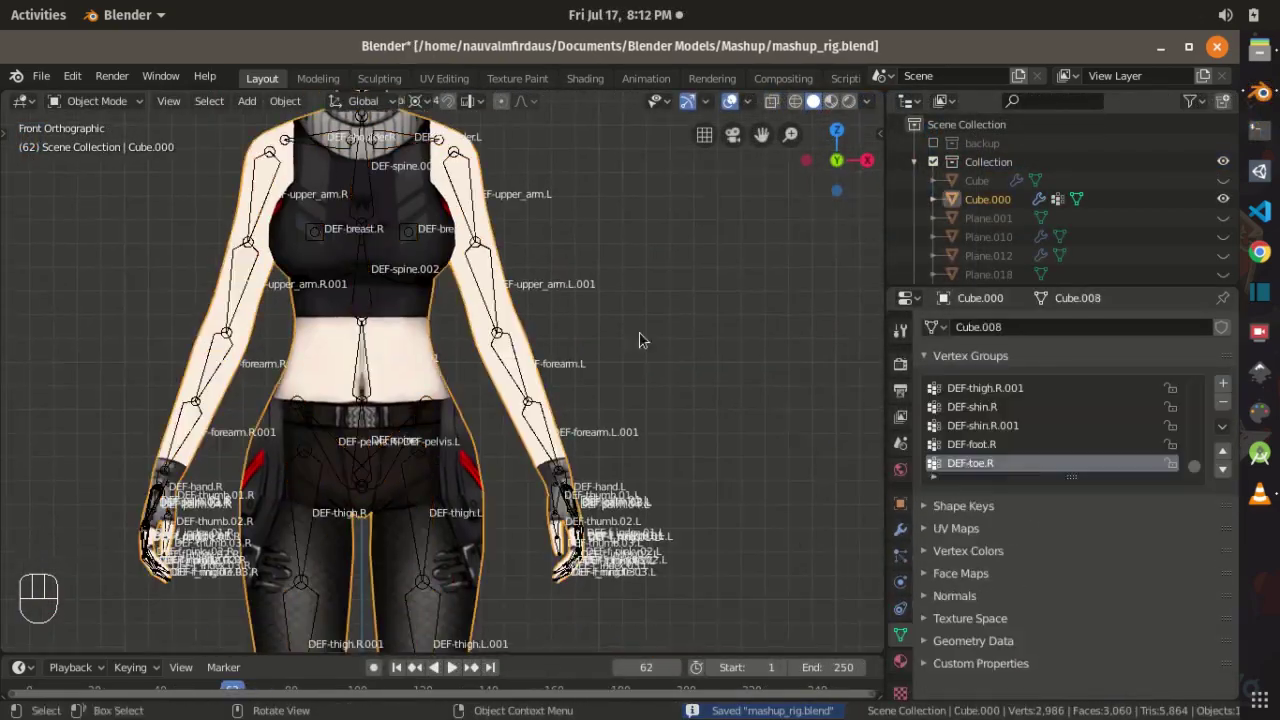
Step: Save the character file mashup_rig.blend
key("ctrl+s")
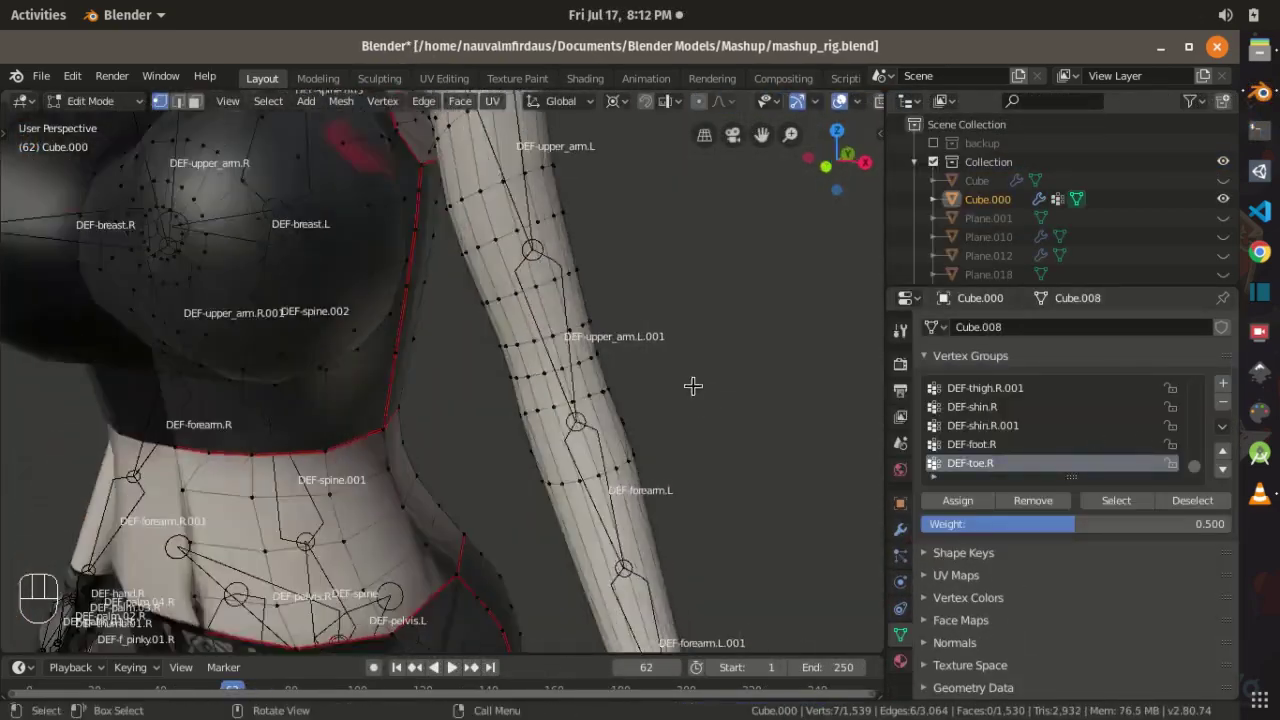
Step: Assign the selected vertices around the left elbow to the DEF-forearm.L vertex group at weight 0.5
middle_click(677, 374, "alt")
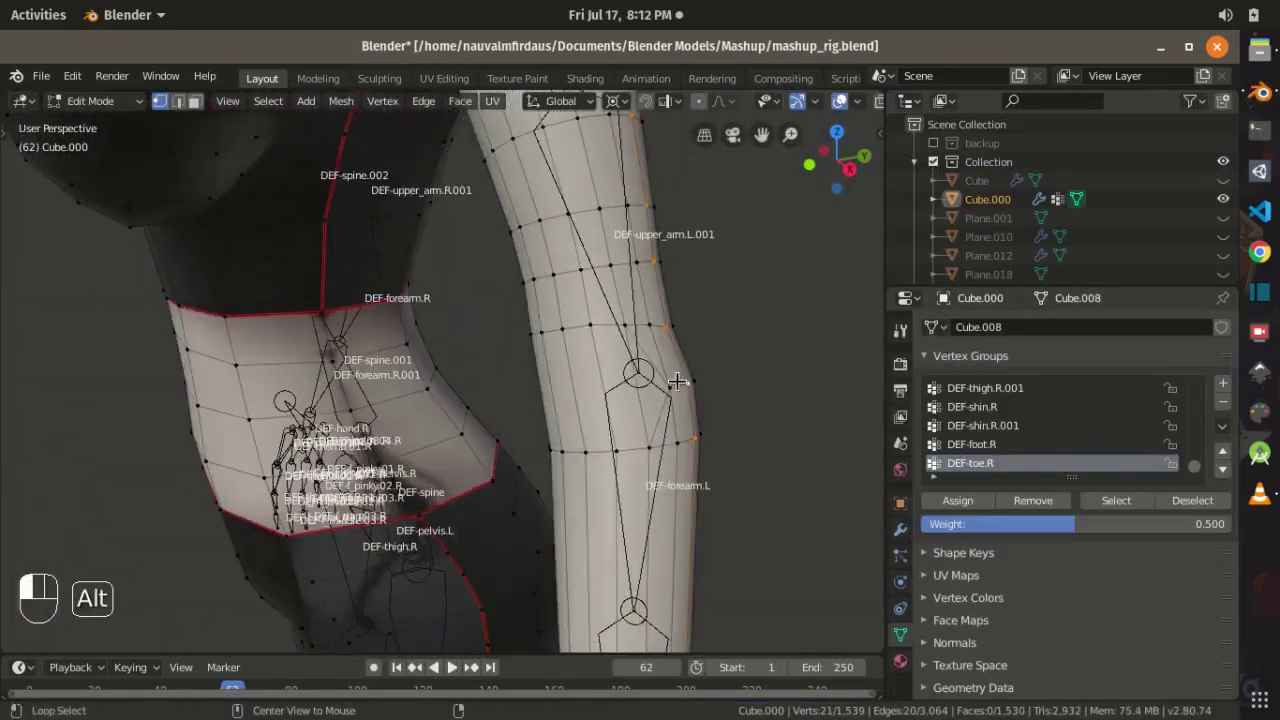
scroll(1183, 404, "up", 10)
left_click(1000, 444)
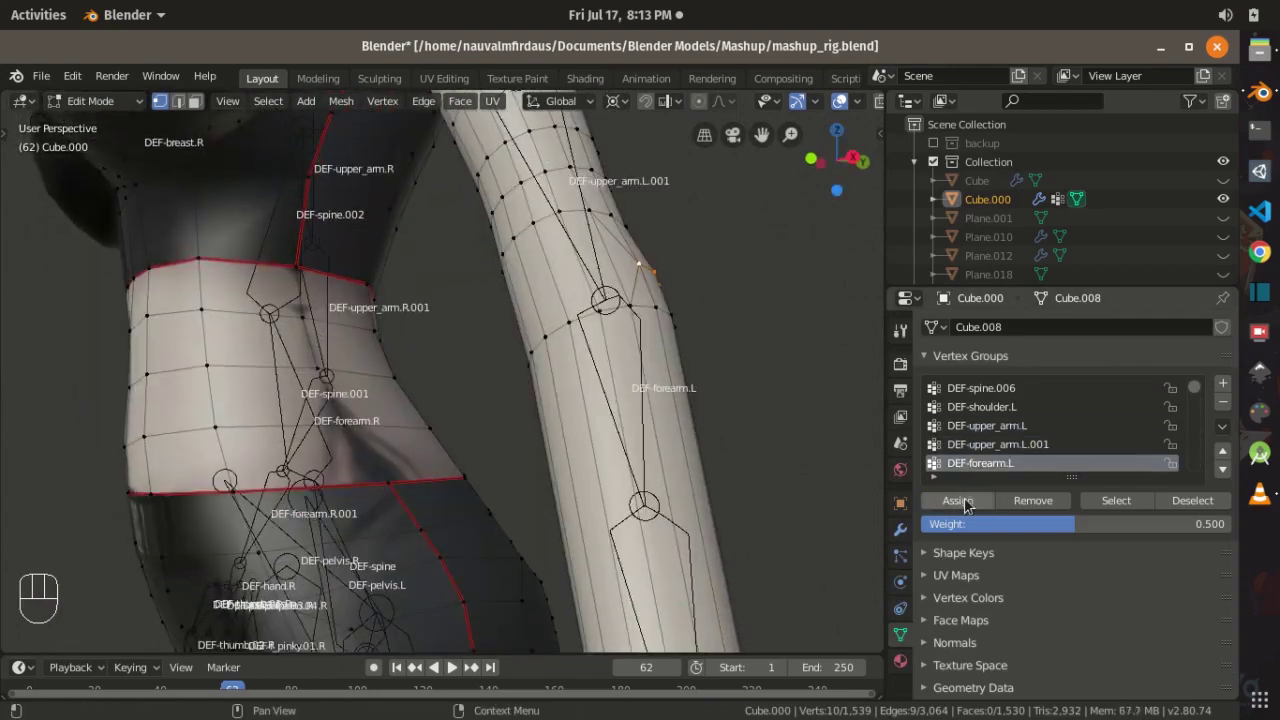
Step: Assign the left upper arm's vertex loops to the DEF-upper_arm.L vertex group, using weights of 1.0 and 0.5
left_click_drag(1075, 524, 1230, 524)
key("KP_1")
scroll(713, 380, "up", 4)
key("ctrl+KP_Add")
left_click(955, 500)
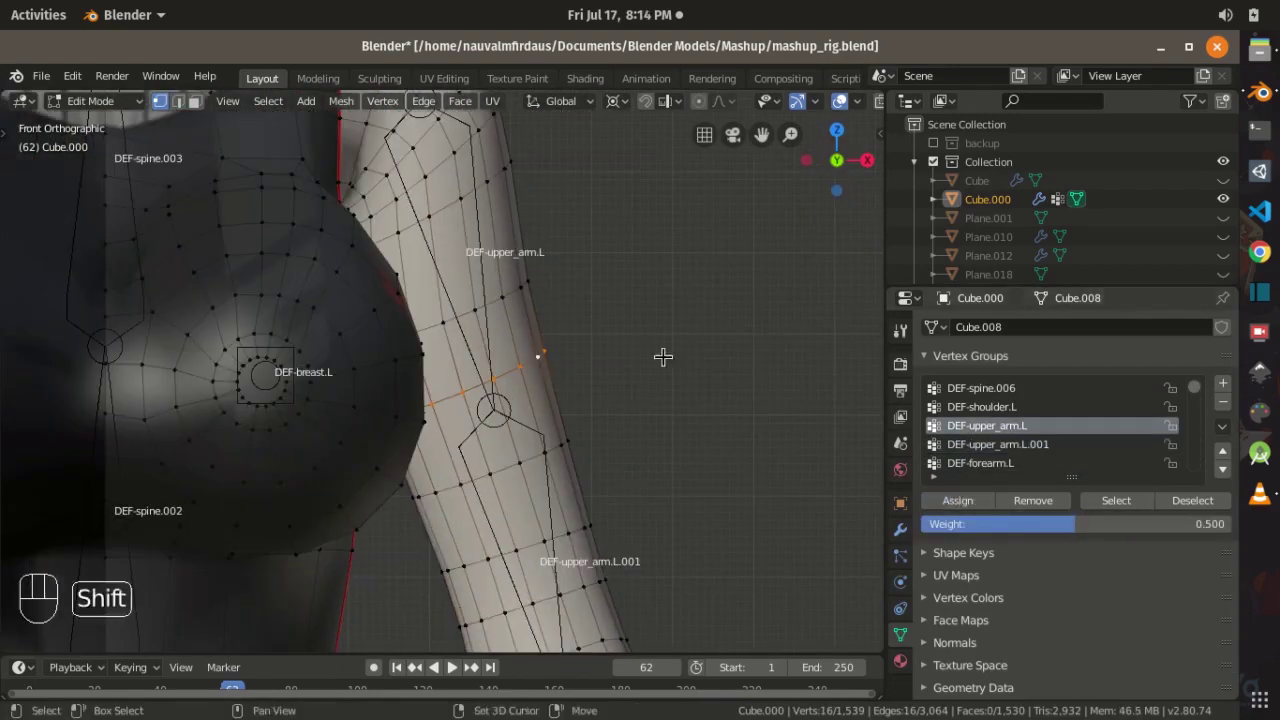
Step: Assign the left shoulder's edge loop to the DEF-shoulder.L vertex group at weight 0.5 and save the file
key("KP_1")
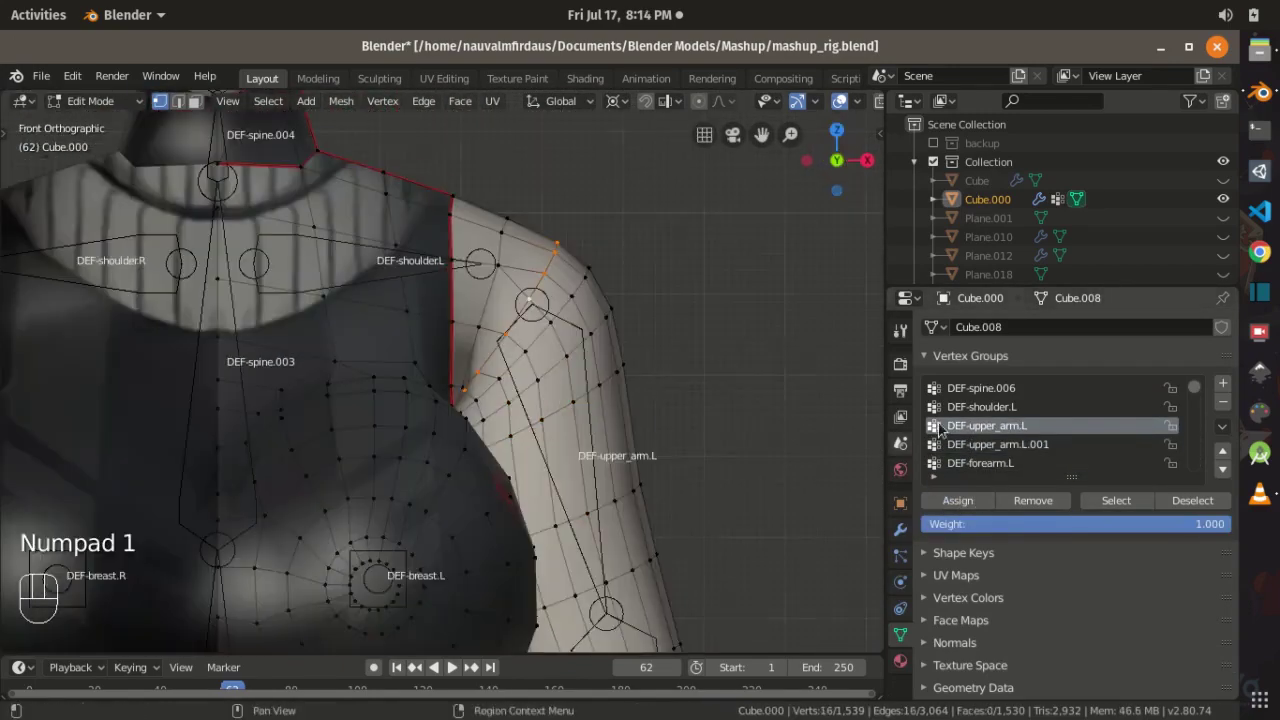
middle_click_drag(600, 420, 567, 411)
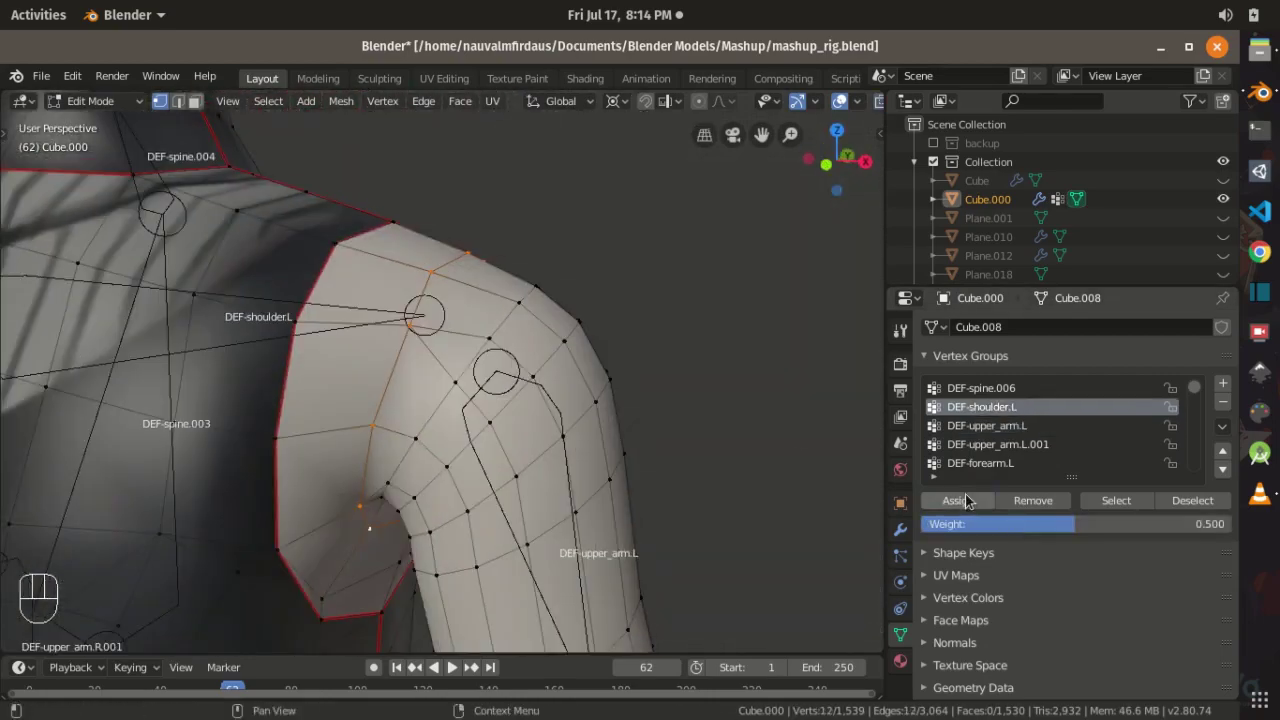
key("alt+a")
key("ctrl+s")
Step: Weight the lower left forearm loops for DEF-forearm.L and DEF-forearm.L.001, using 0.5 for the loops at the wrist
left_click(980, 407)
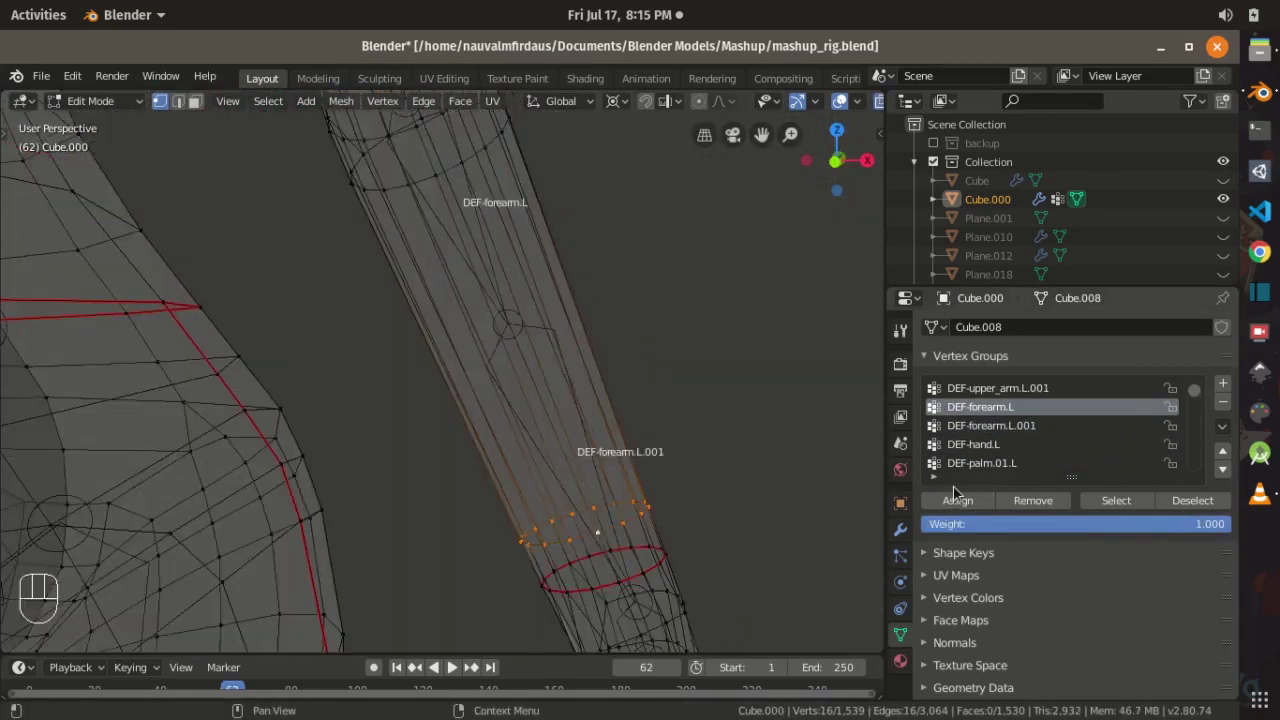
left_click(1116, 500)
middle_click_drag(660, 275, 722, 378, "shift")
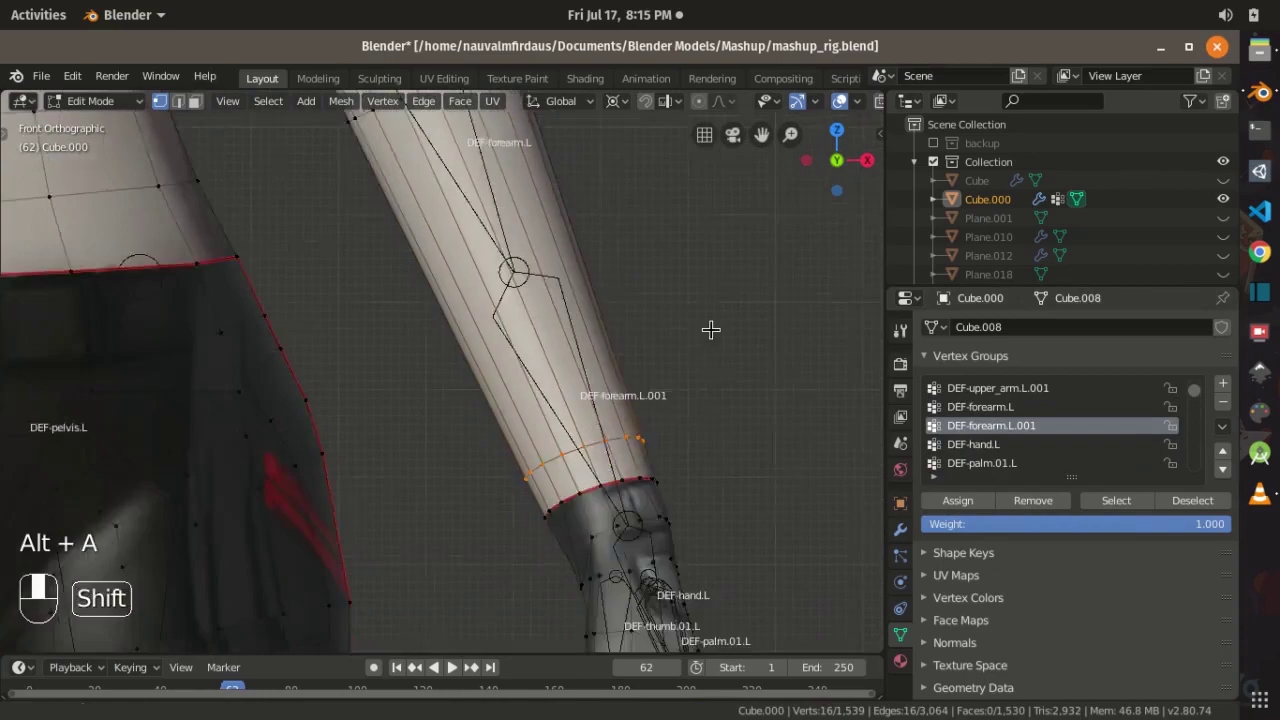
middle_click_drag(711, 329, 575, 432)
key("shift+z")
key("c")
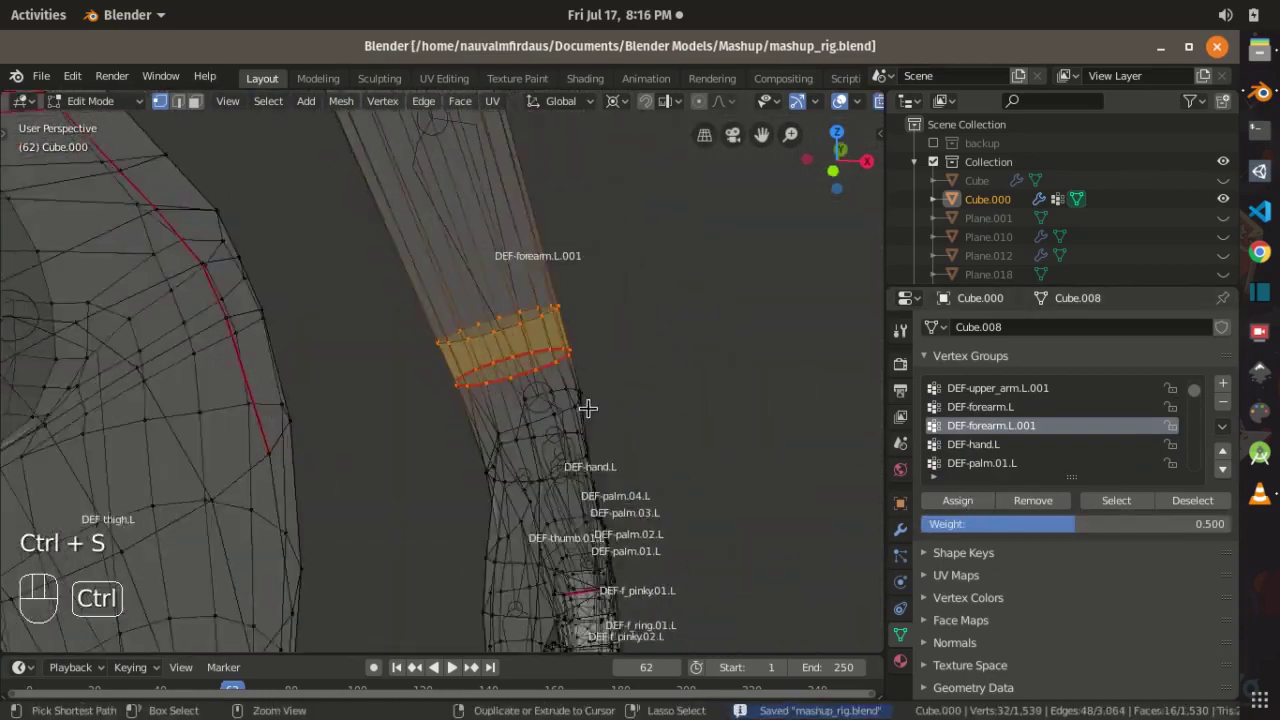
left_click(957, 500)
Step: Select the left hand's vertices and weight them to the DEF-hand.L vertex group at 1.0
key("shift+z")
key("c")
key("shift+z")
key("alt+a")
left_click(973, 444)
left_click_drag(1000, 524, 1230, 524)
middle_click_drag(560, 420, 581, 323)
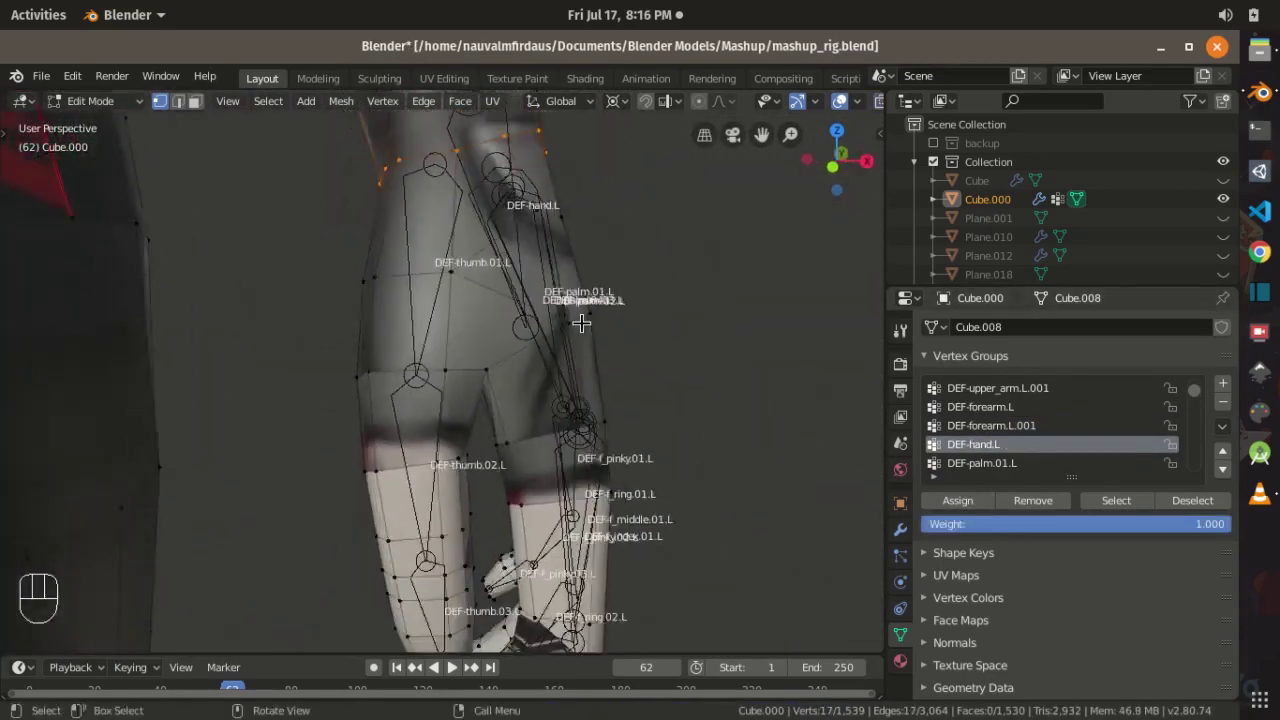
key("shift+z")
key("alt+a")
key("h")
key("period")
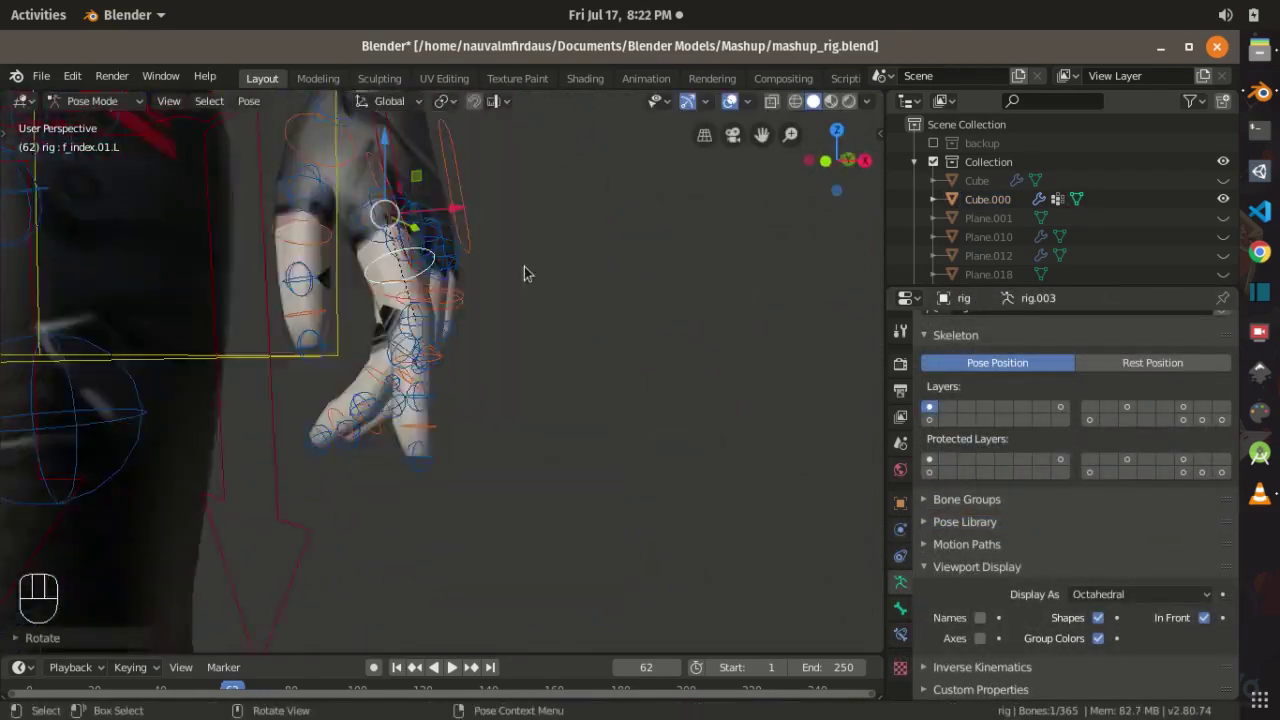
Step: Test the left index finger's deformation by rotating its f_index.01.L control in Pose Mode
scroll(527, 272, "down", 5)
scroll(527, 272, "up", 5)
key("r")
left_click(619, 273)
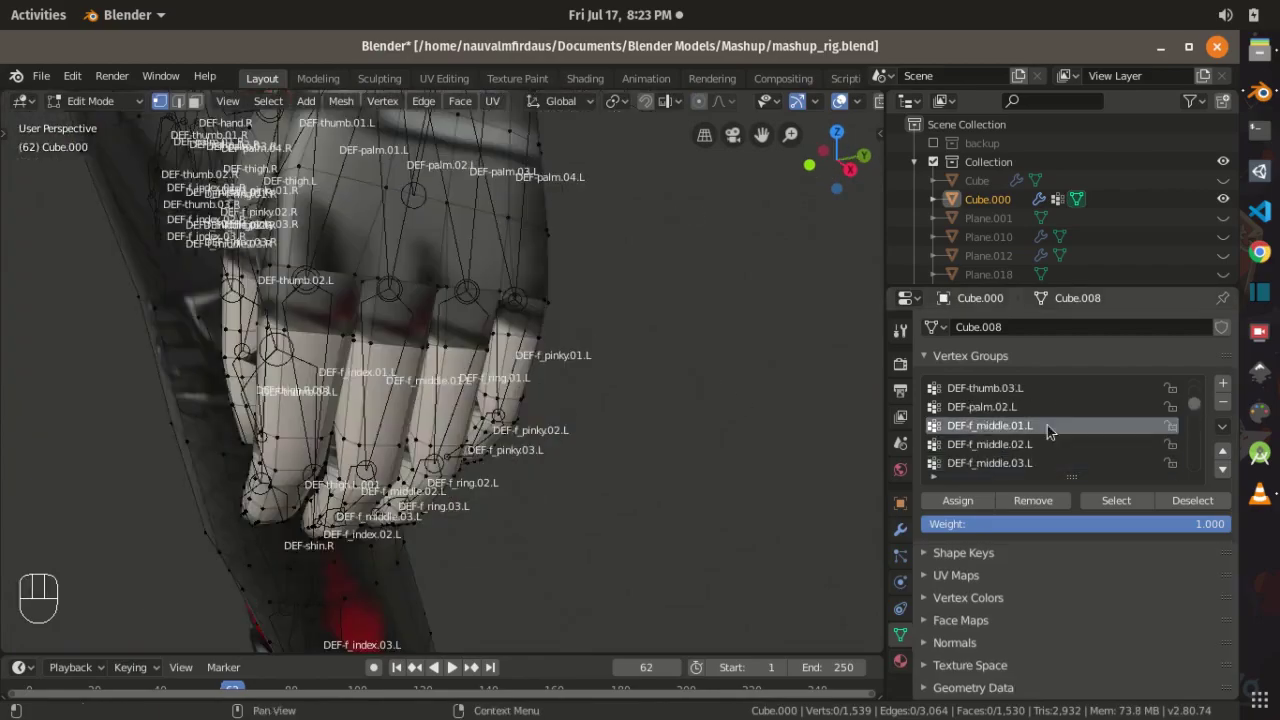
Step: Weight the left middle finger's base vertices to DEF-f_middle.01.L and test the curled fingers by moving and rotating their controls
left_click(443, 274, "alt+shift")
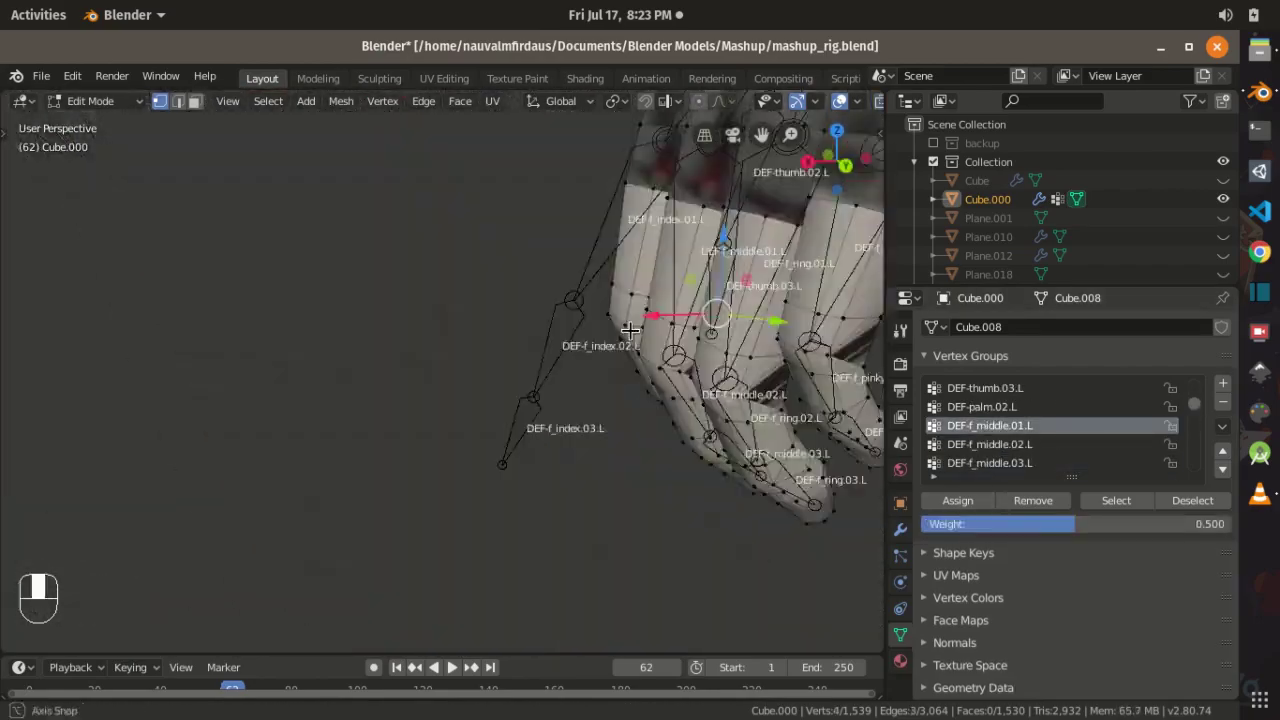
key("shift+z")
key("shift+z")
key("shift+z")
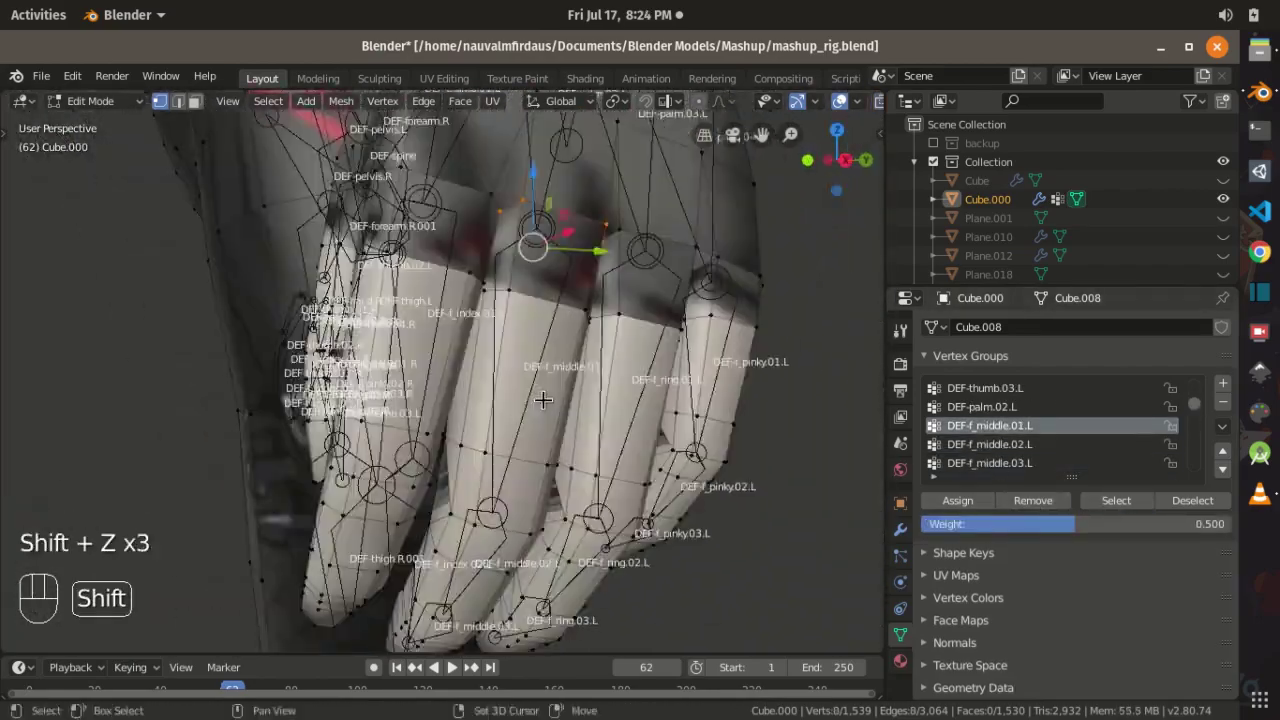
key("c")
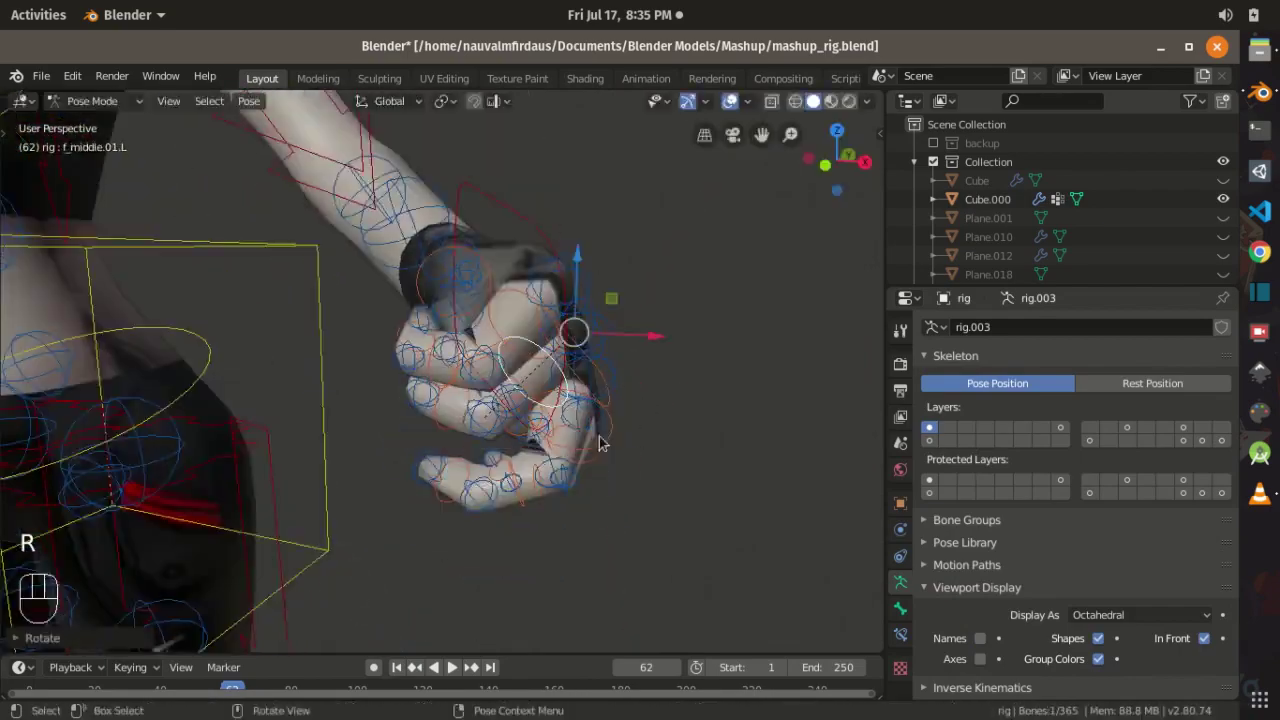
key("g")
key("r")
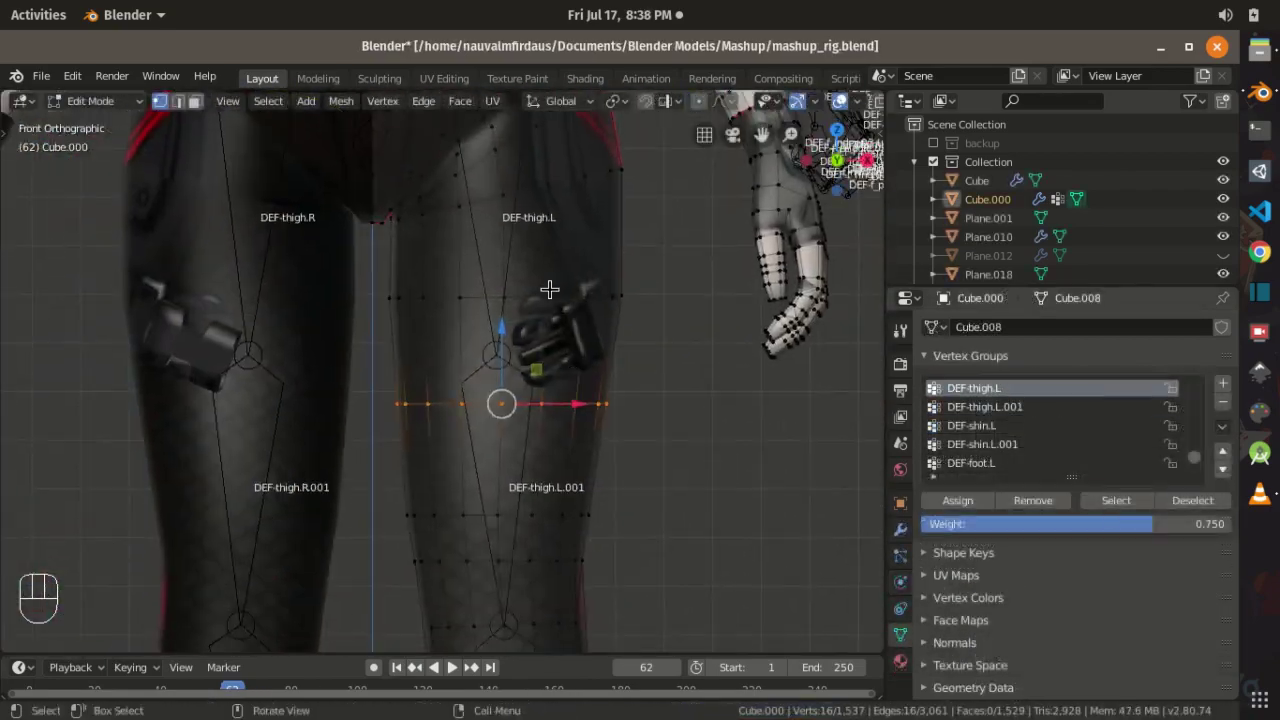
Step: Weight the left thigh loops to DEF-thigh.L at 1.0 and the ankle loop to DEF-shin.L.001 at 0.5
key("alt+a")
key("shift+z")
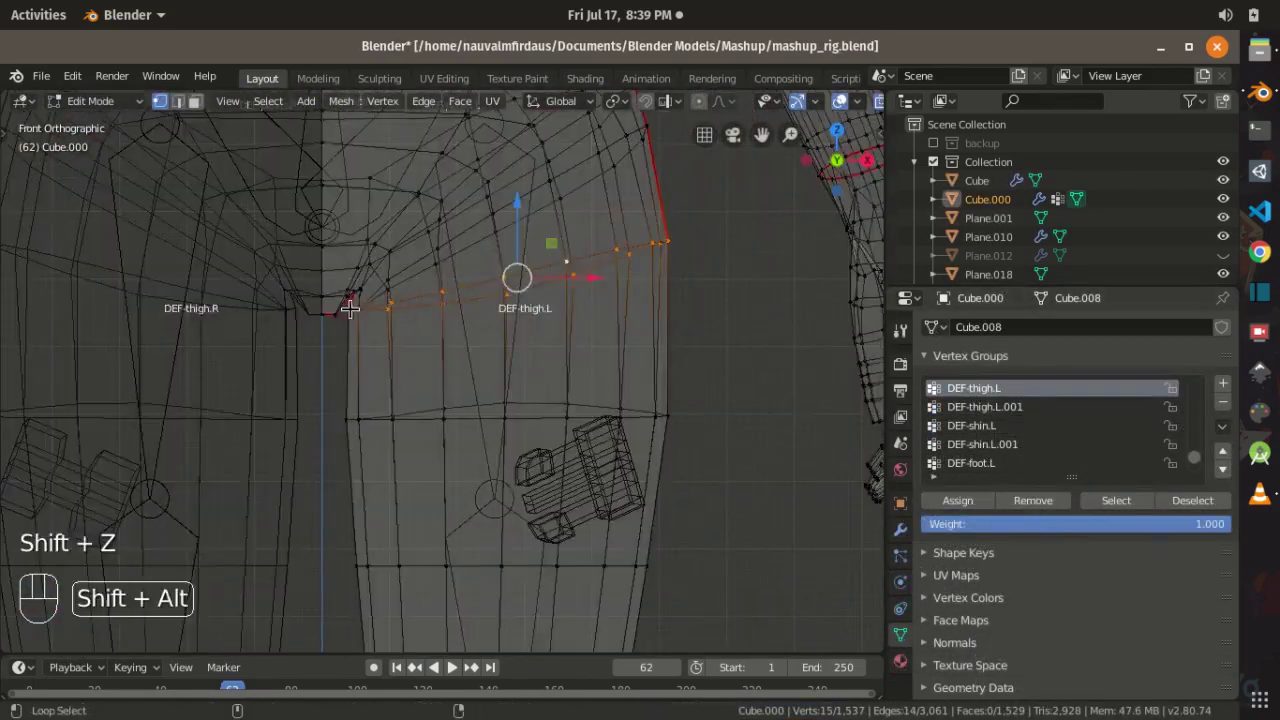
left_click(1116, 500)
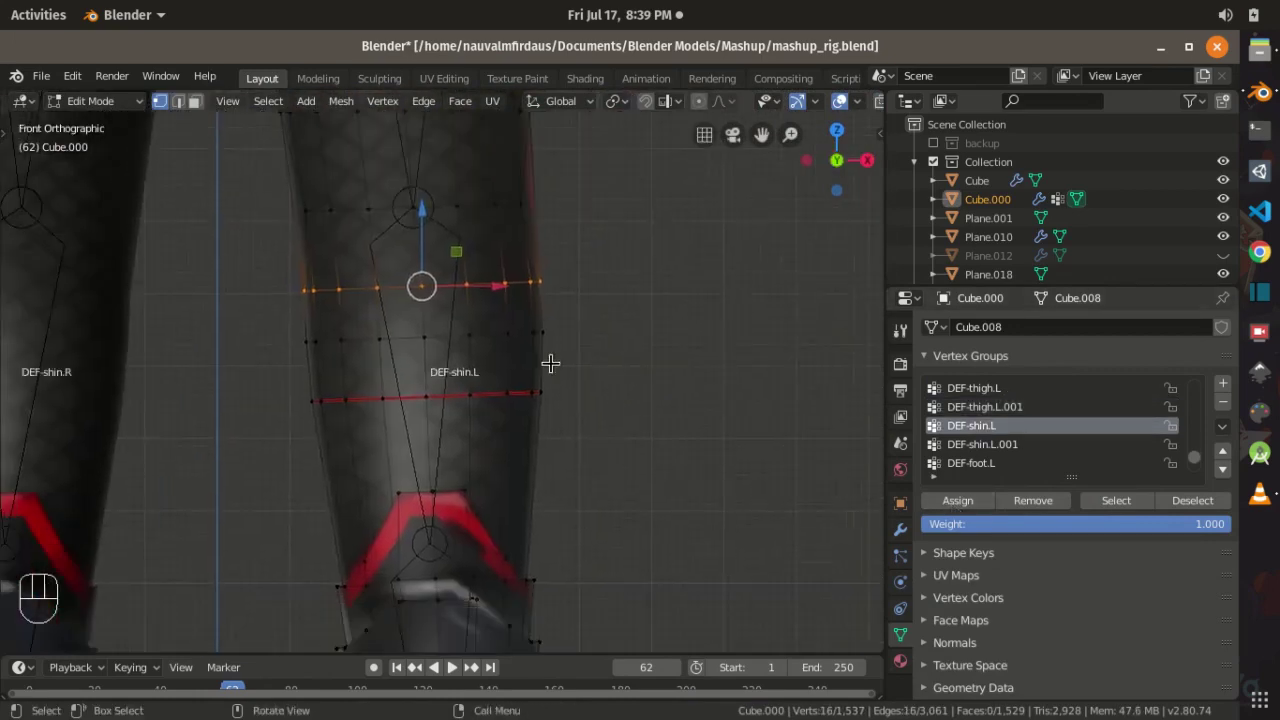
key("KP_3")
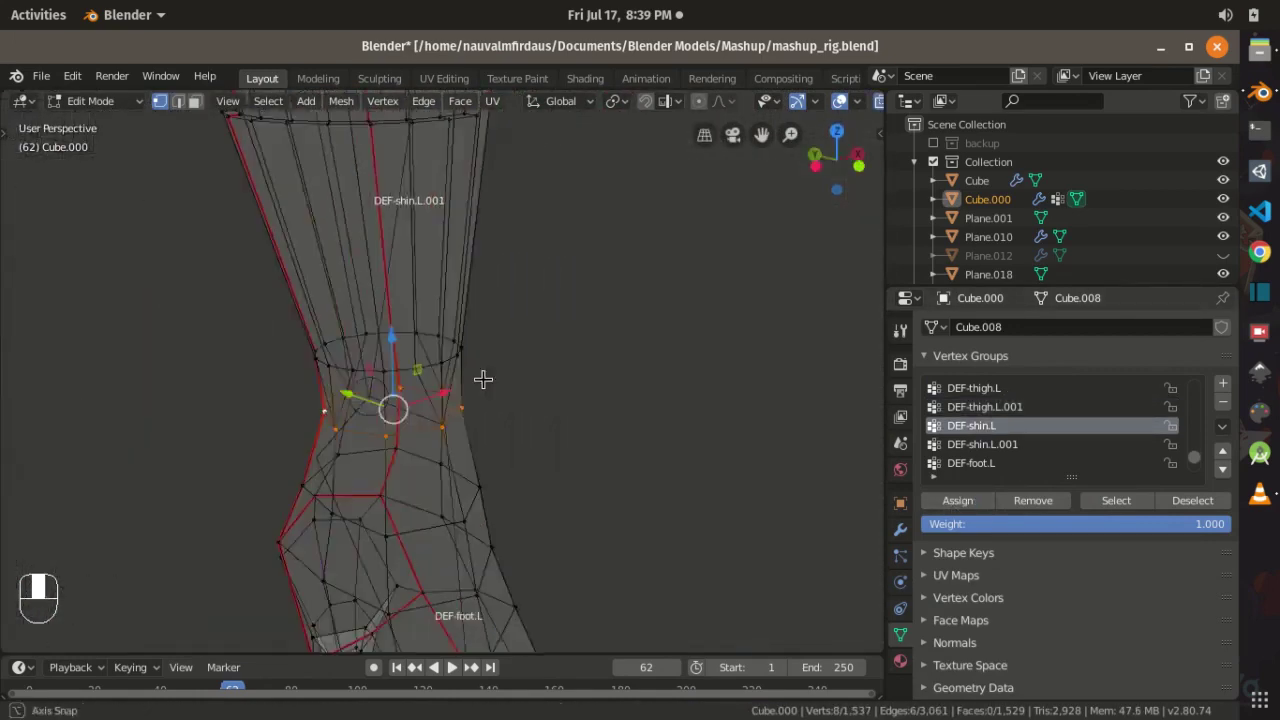
key("KP_3")
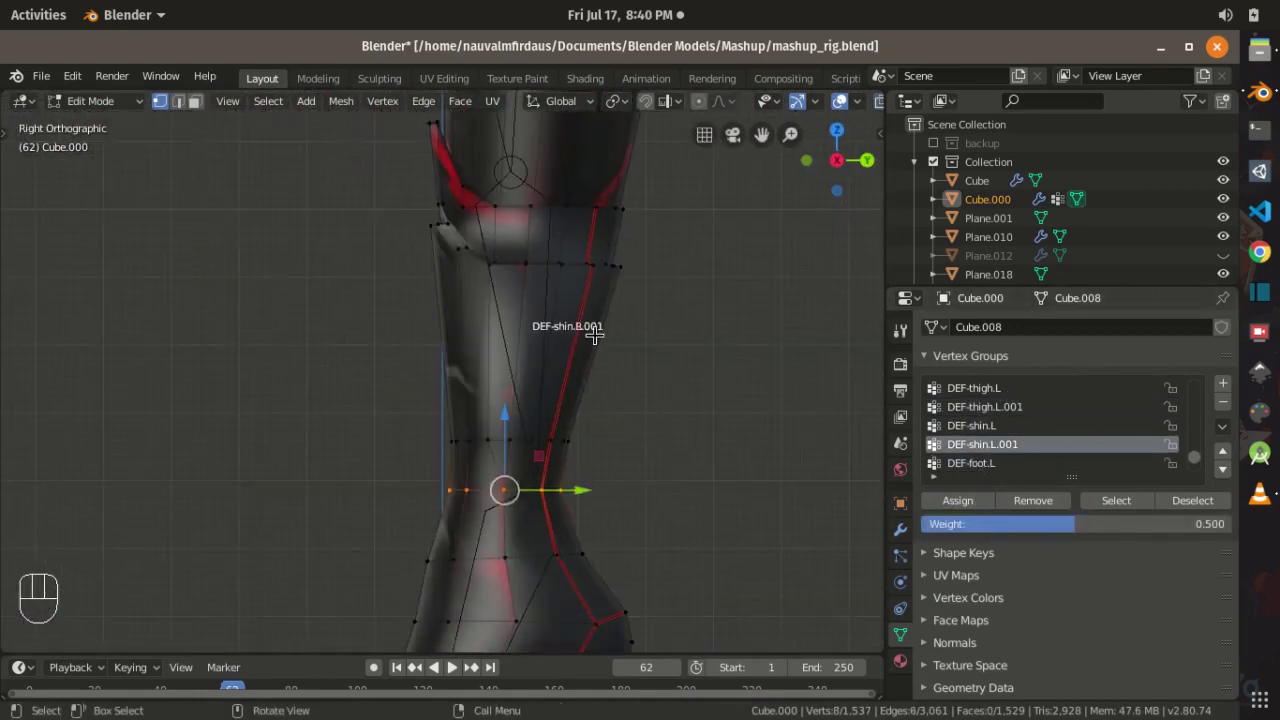
Step: Isolate the left toe piece for the DEF-toe.L vertex group, reveal the hidden leg mesh and save the file
key("h")
key("ctrl+l")
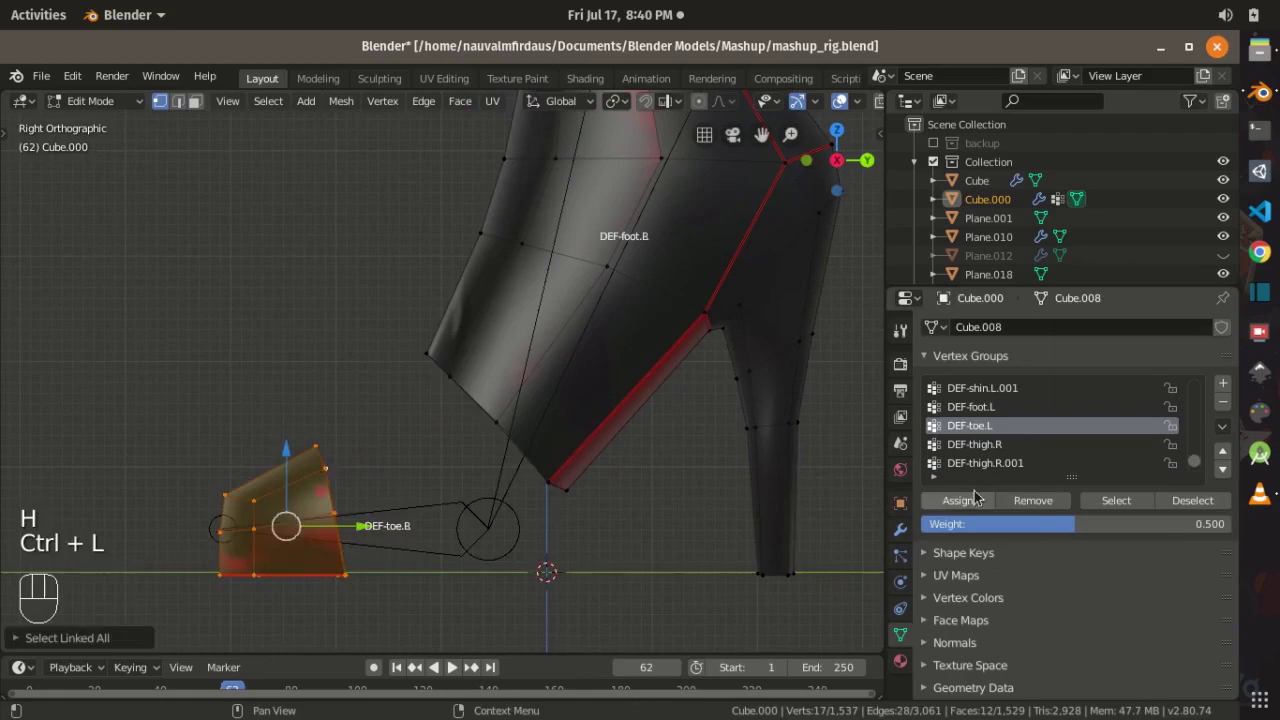
key("a")
key("alt+h")
key("KP_3")
key("ctrl+s")
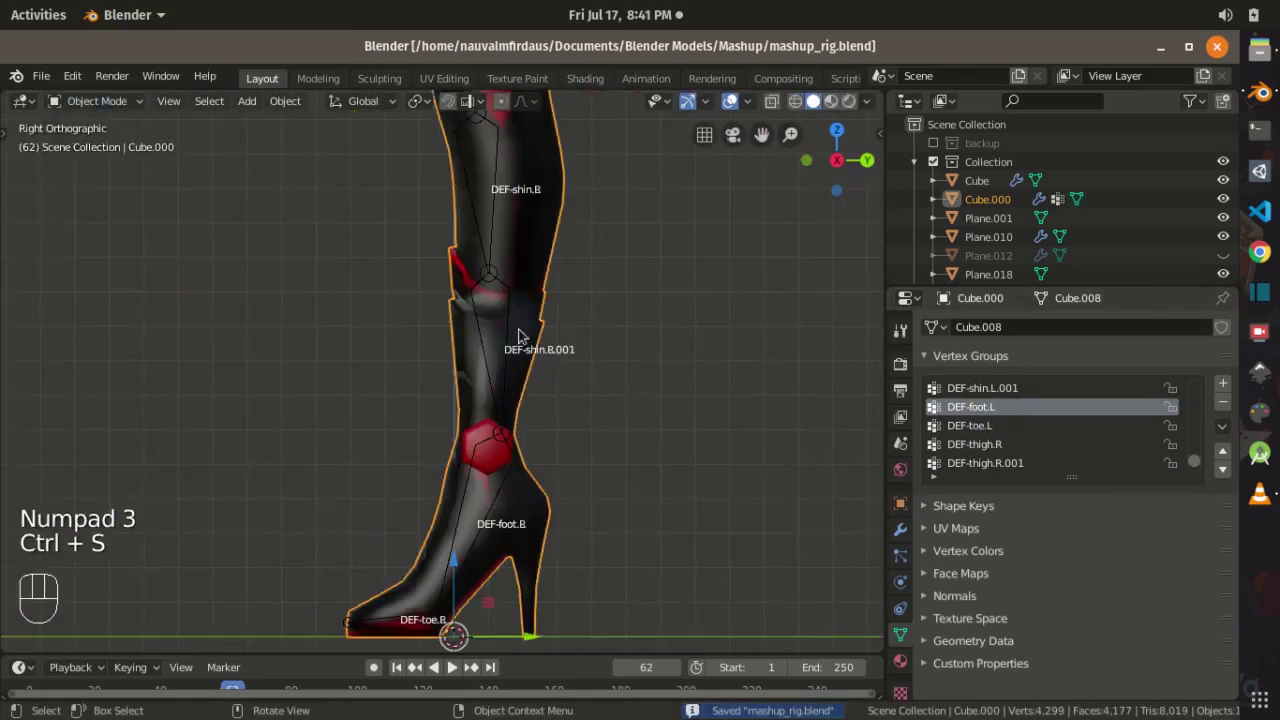
Step: Test the leg by moving the left foot IK control, then reset its location and rotation
key("KP_1")
key("g")
key("alt+g")
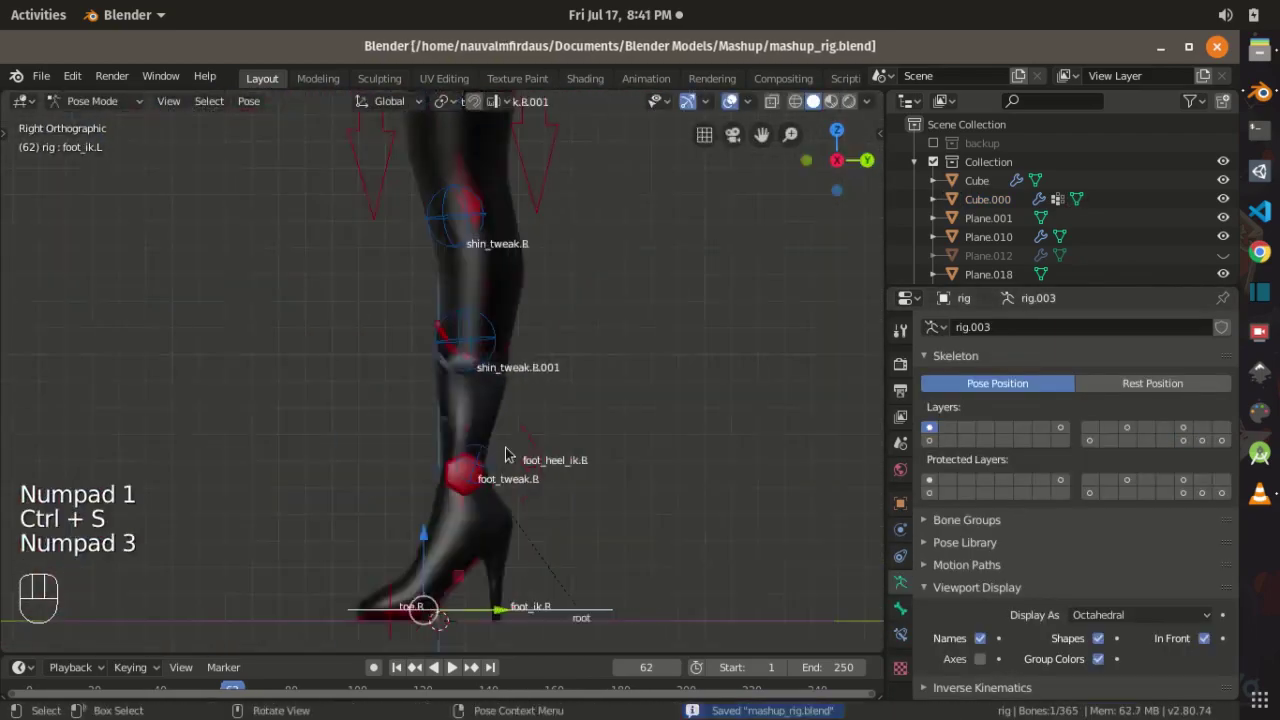
key("alt+g")
key("alt+r")
key("KP_3")
Step: Open the bone-layer assignment for the shin_tweak.L.001 bone in Edit Mode and save the file
key("KP_1")
key("Tab")
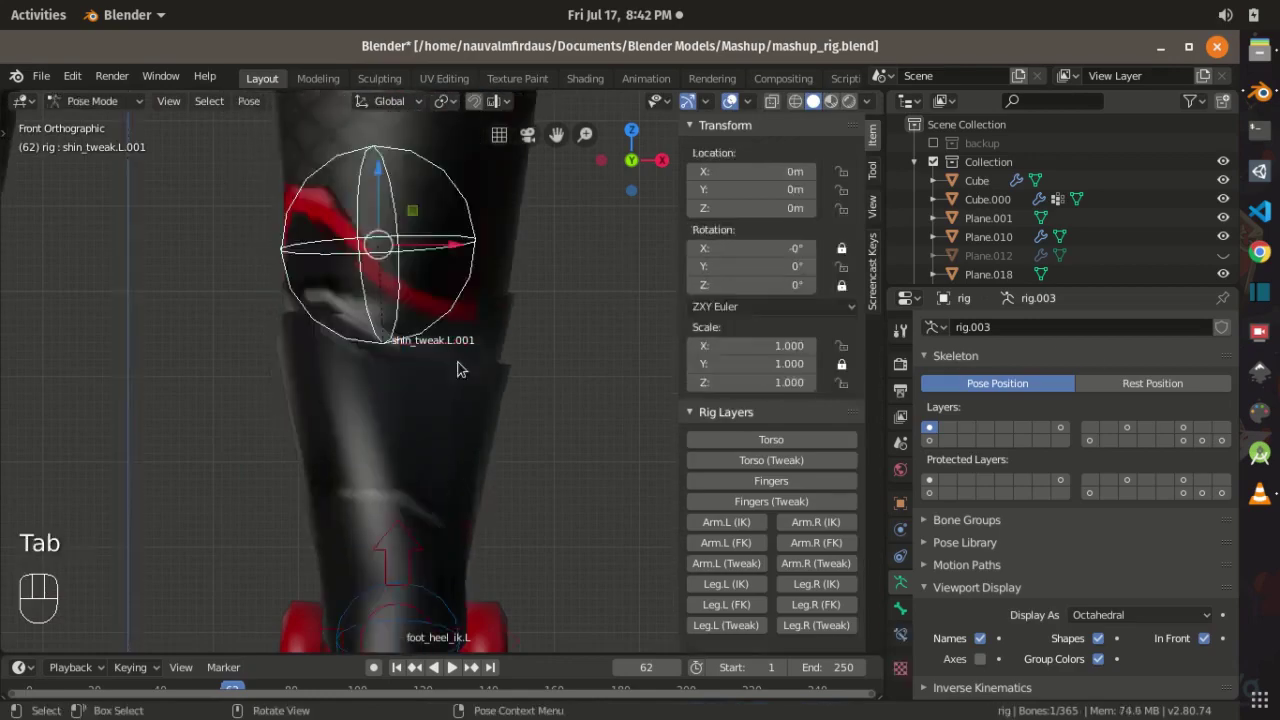
key("Tab")
key("Tab")
key("Tab")
key("Tab")
key("Tab")
key("Tab")
key("Tab")
key("Tab")
key("Tab")
key("Tab")
key("Tab")
key("Tab")
key("Tab")
key("Tab")
key("Tab")
key("Tab")
key("Tab")
key("Tab")
key("Tab")
key("m")
key("m")
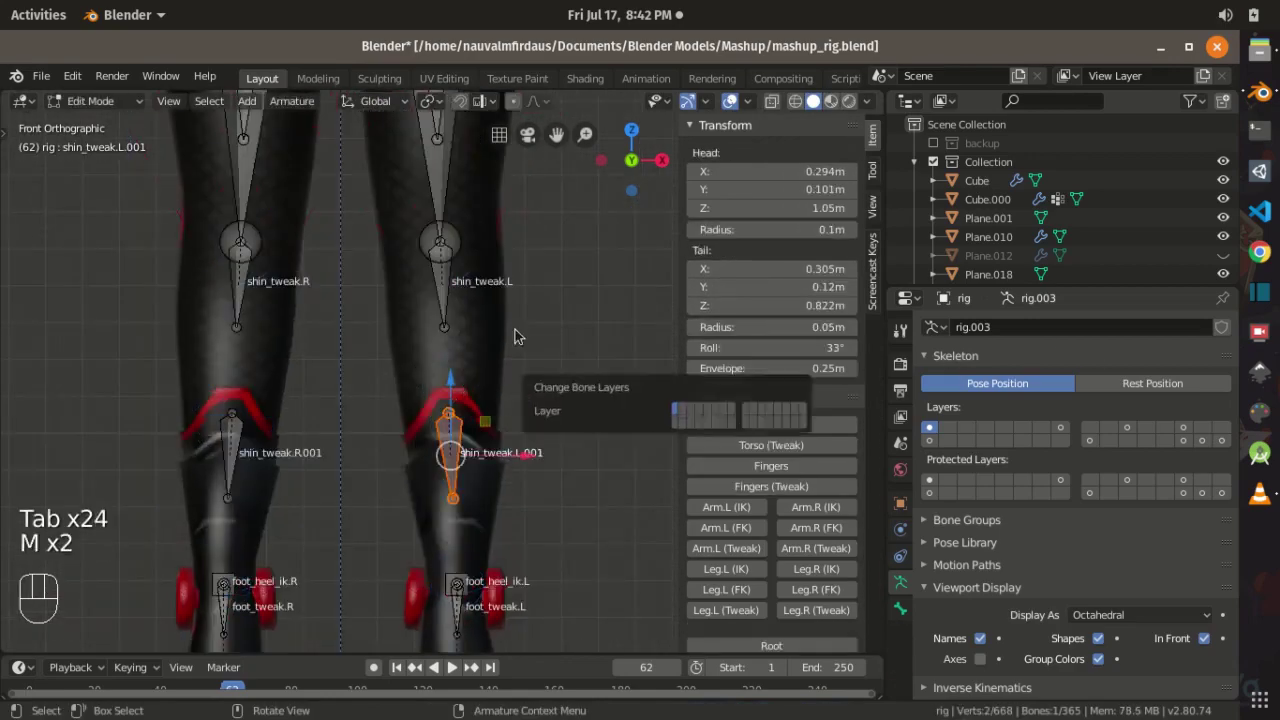
key("ctrl+s")
key("ctrl+s")
key("ctrl+s")
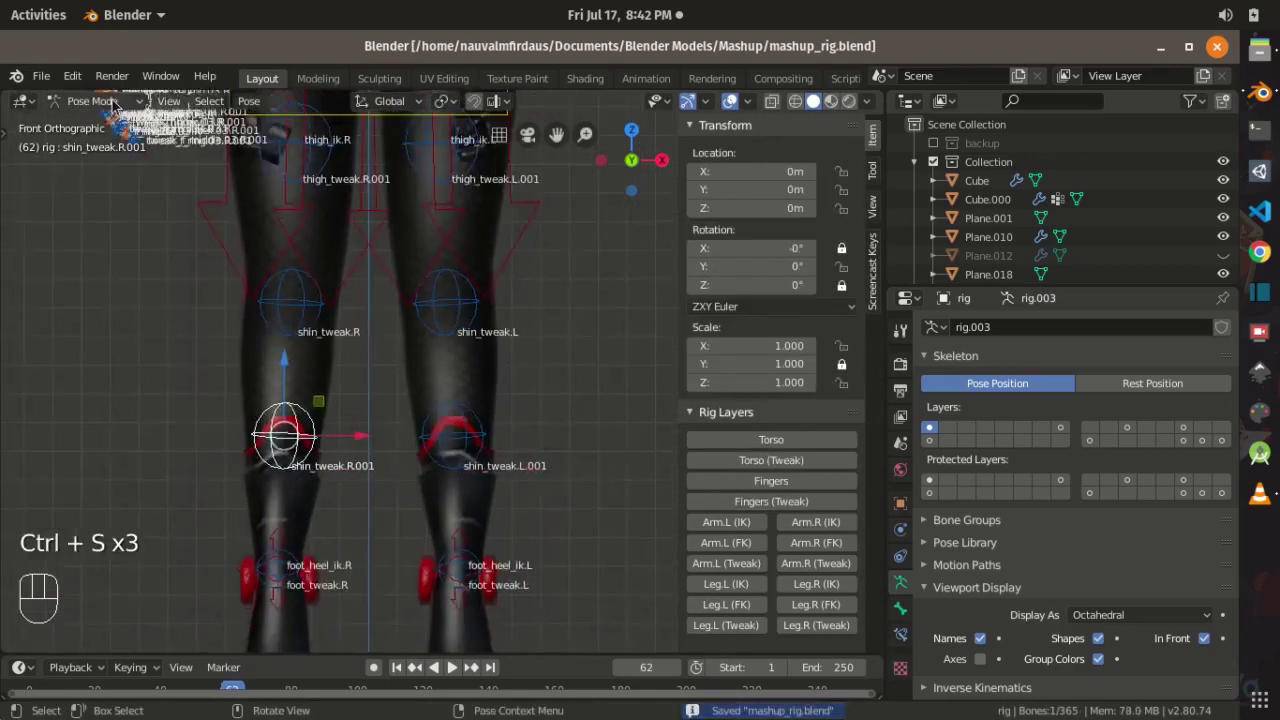
Step: Test the leg deformation from the side by moving and rotating the rig's leg controls
key("KP_3")
key("g")
key("r")
key("r")
left_click(580, 285)
Step: Hide the hair and head accessory objects to expose the character's head mesh
scroll(527, 213, "up", 2)
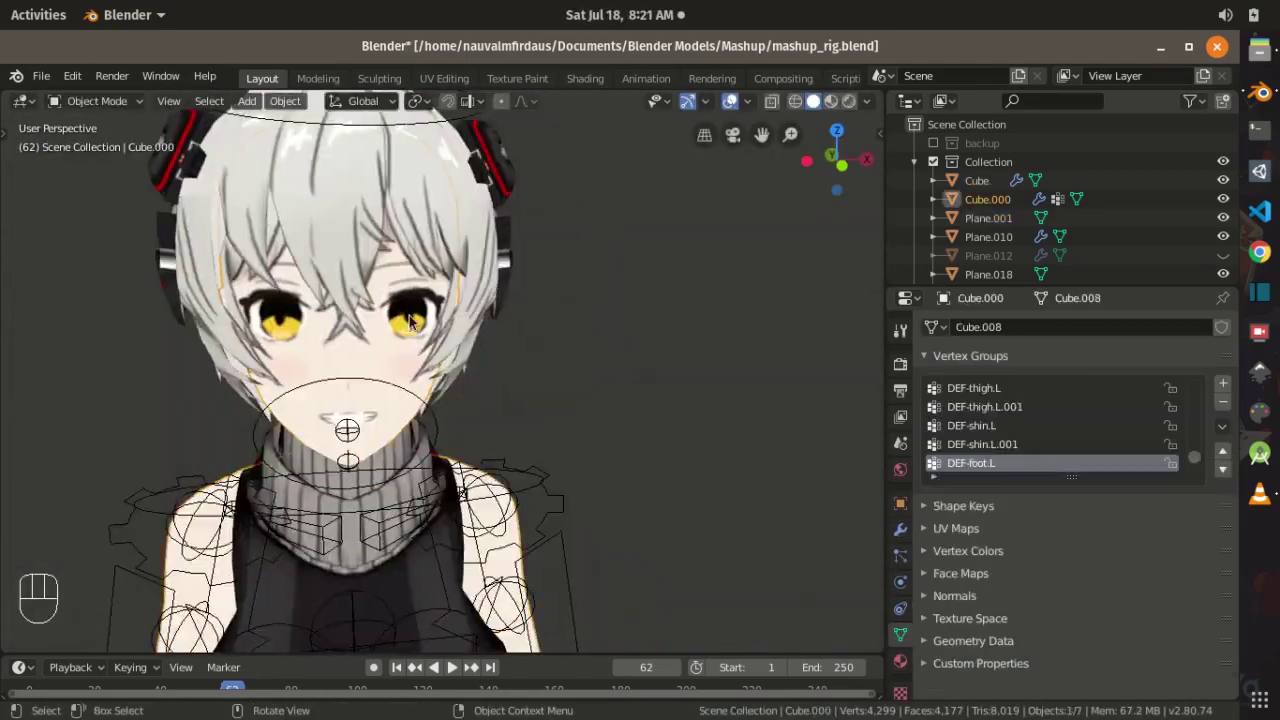
key("h")
key("h")
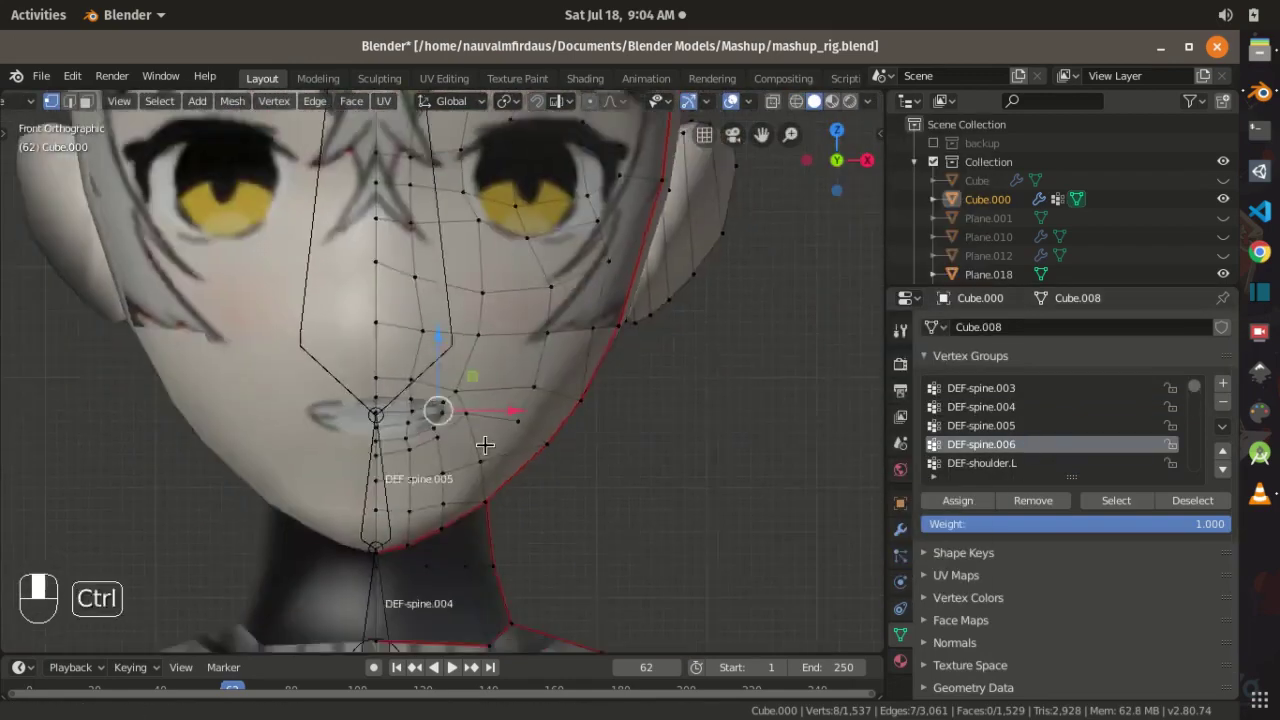
Step: Set the weight to 0.5 for the edge loops beneath the jaw in the DEF-spine.006 vertex group
double_click(973, 524)
type("0.5")
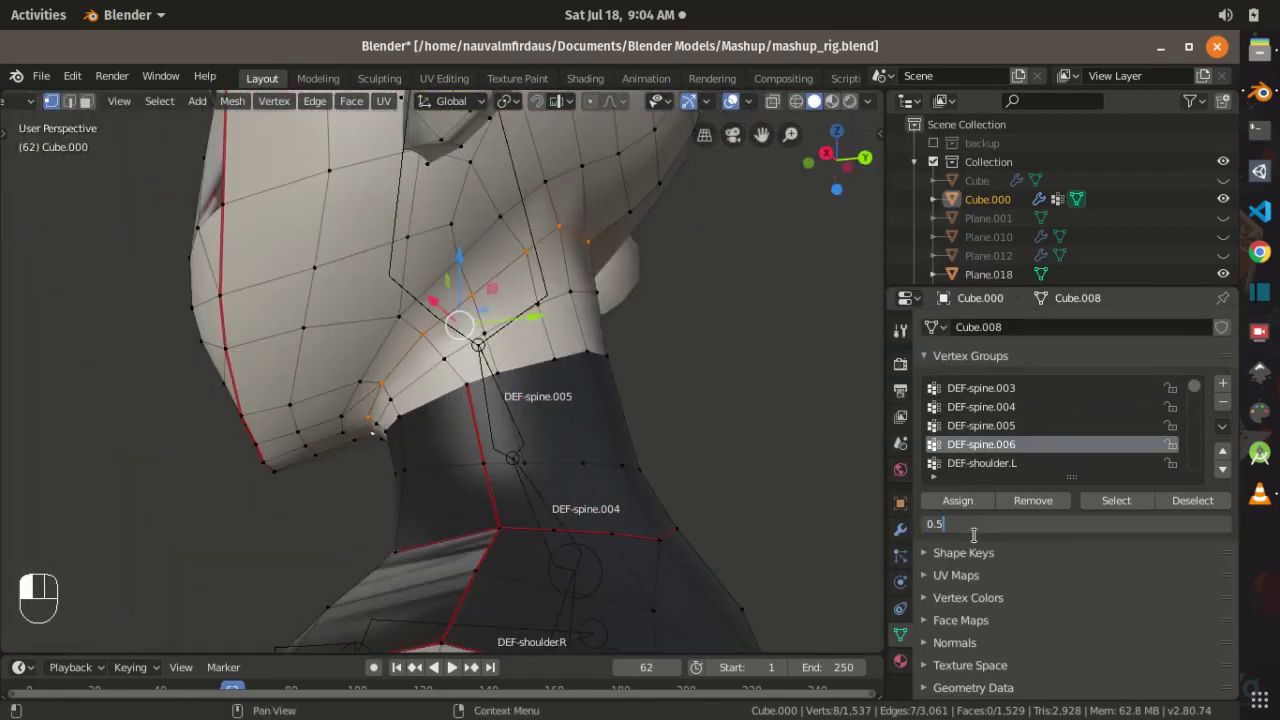
key("Return")
middle_click_drag(720, 380, 600, 450)
key("alt+a")
left_click(563, 413, "alt+shift")
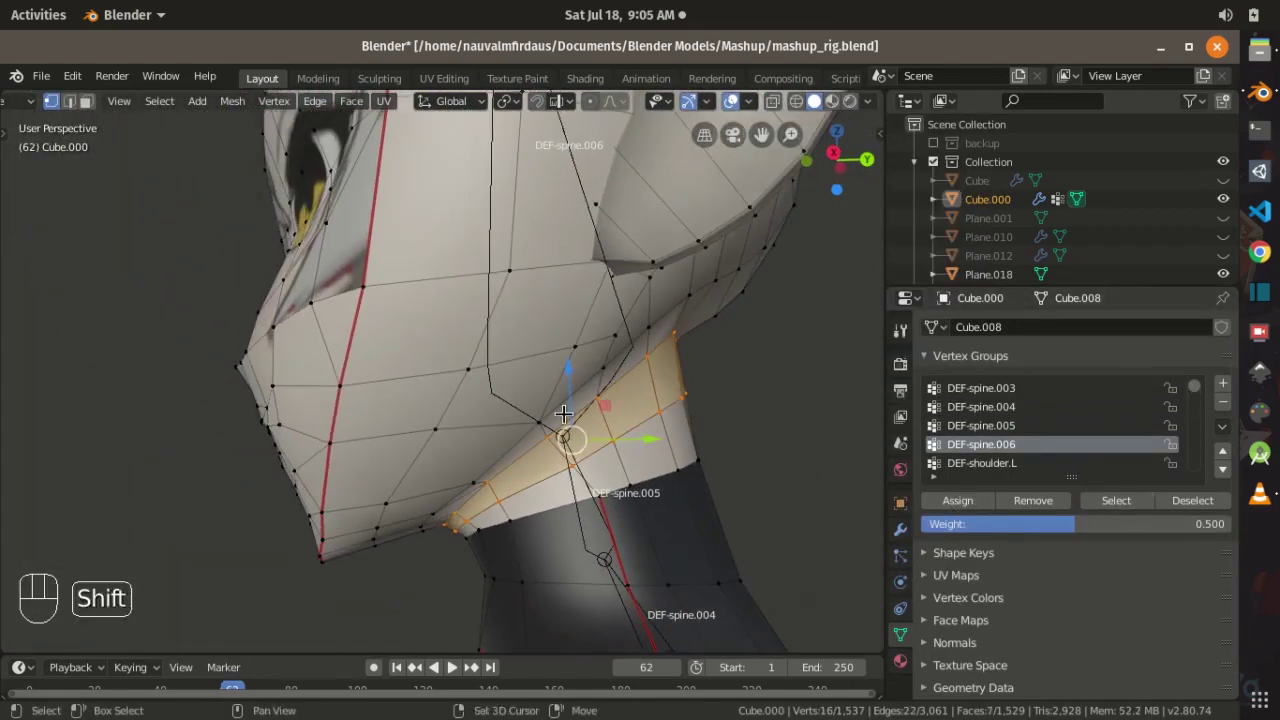
Step: Isolate the neck's edge loop and weight it for the DEF-spine.005 vertex group at 0.5
key("ctrl+l")
key("ctrl+l")
key("alt+h")
left_click(980, 425)
left_click(1116, 500)
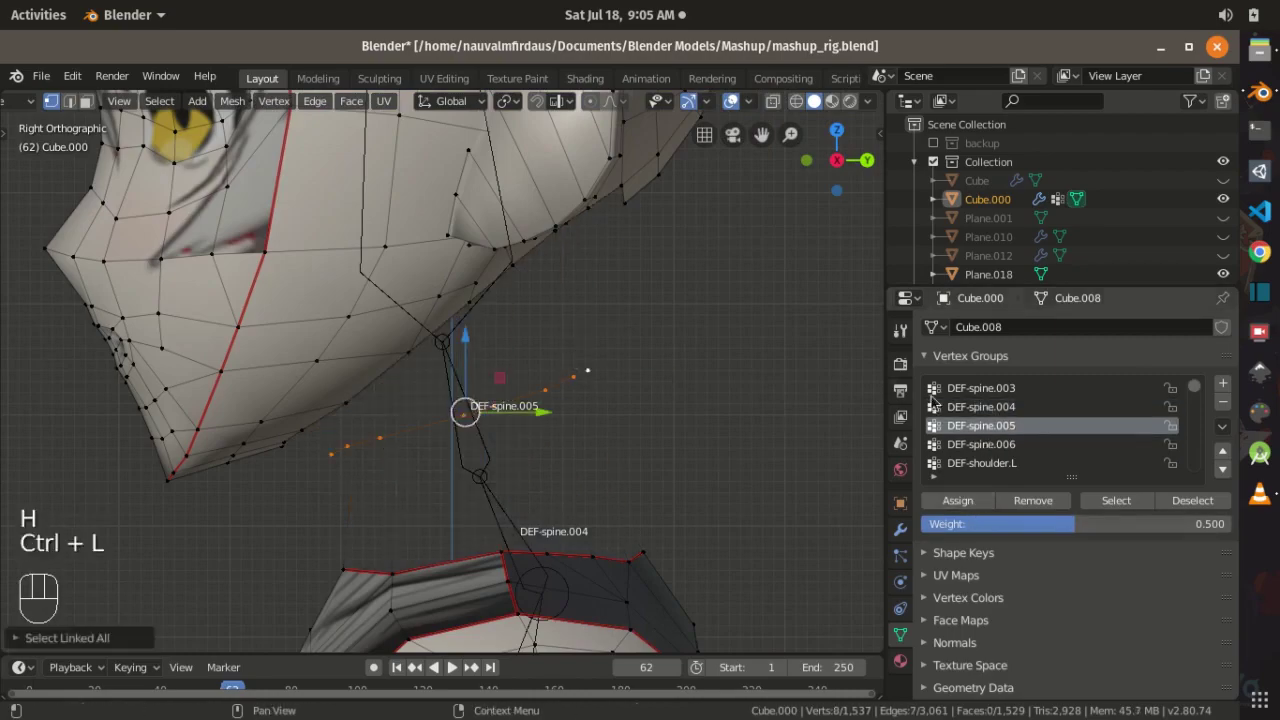
key("alt+h")
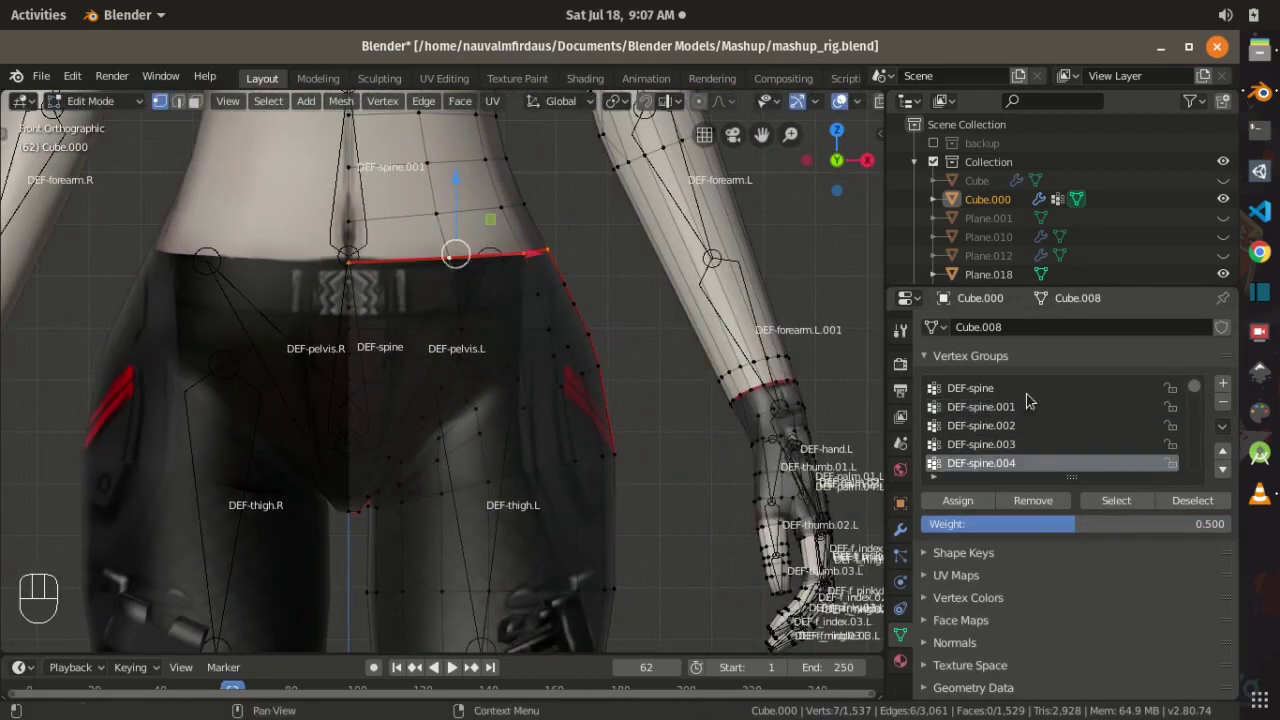
Step: Weight the waist's edge loops for the DEF-spine.001 vertex group at 0.5
key("shift+z")
key("shift+z")
key("KP_1")
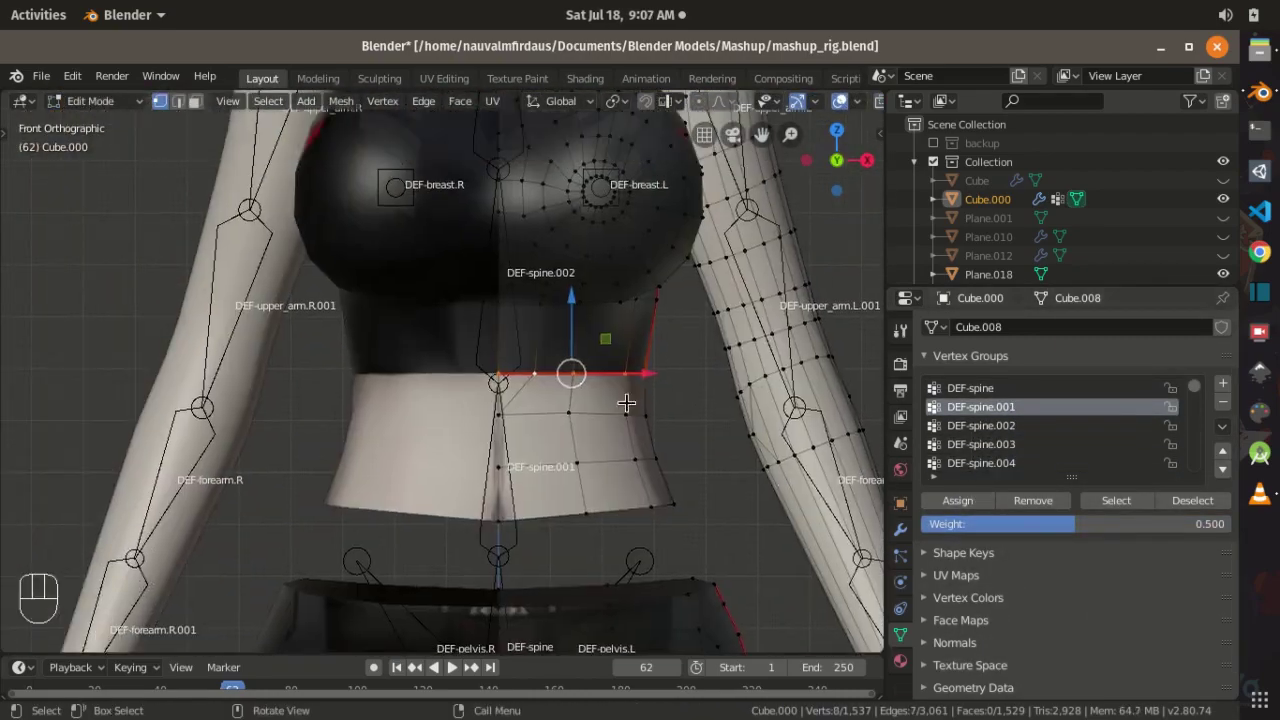
Step: Weight the linked lower chest vertices for the DEF-spine.002 vertex group at 0.5 and save the file
middle_click_drag(660, 414, 620, 337)
key("shift+z")
key("shift+z")
key("ctrl+l")
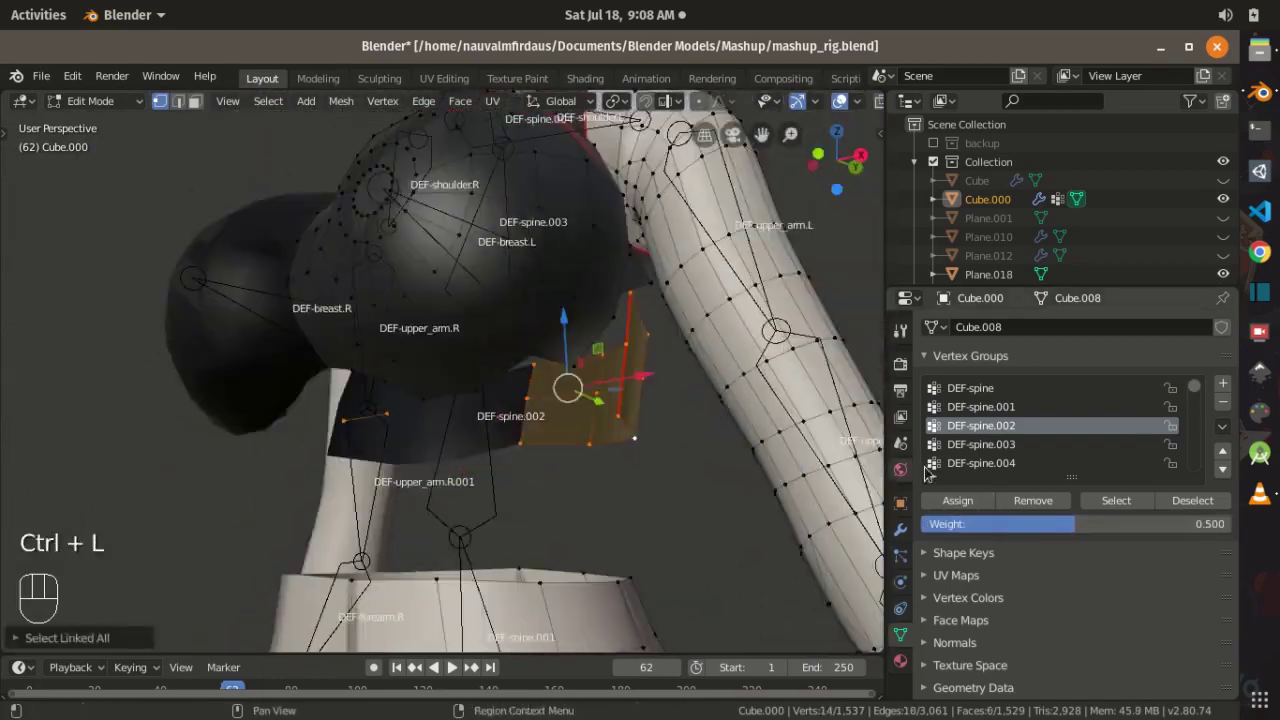
key("alt+a")
key("KP_1")
key("ctrl+s")
key("KP_1")
mouse_move(583, 377)
middle_mouse_down()
mouse_move(484, 410)
mouse_move(508, 334)
mouse_move(503, 429)
mouse_move(589, 366)
middle_mouse_up()
key("alt+a")
key("shift+z")
key("shift+z")
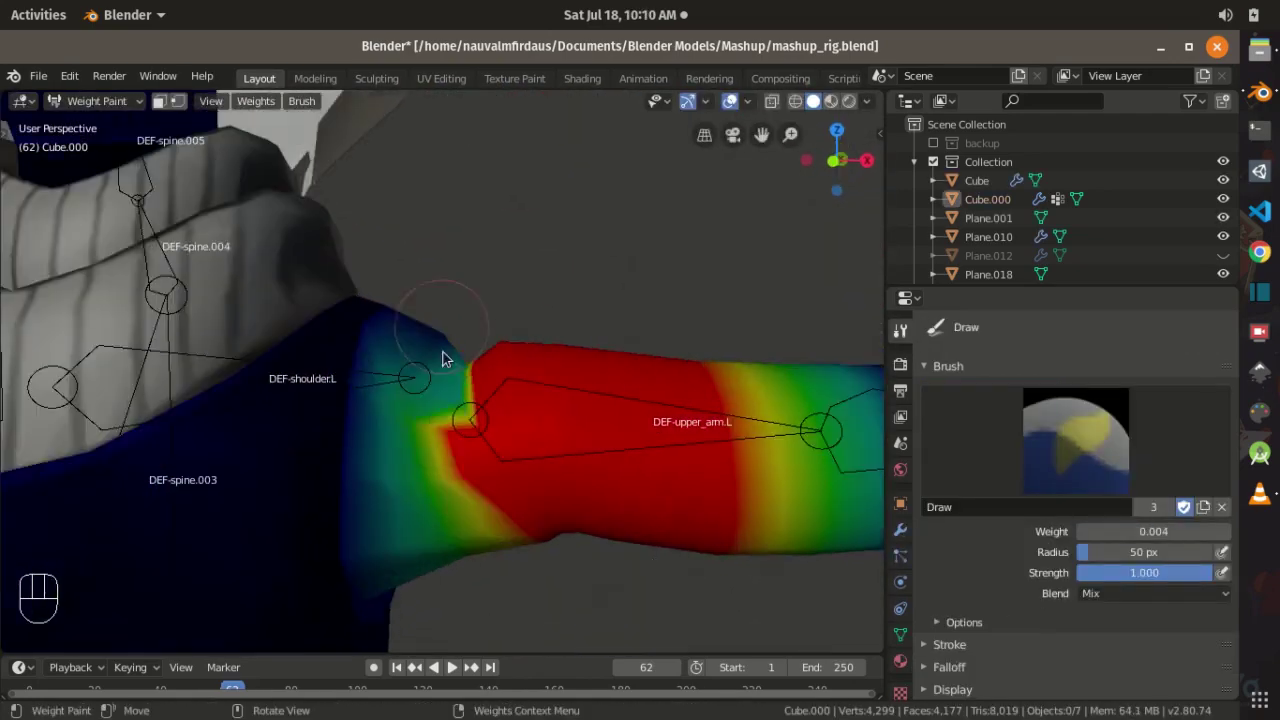
Step: Undo the last weight-paint strokes around the left shoulder
middle_click_drag(445, 360, 556, 278)
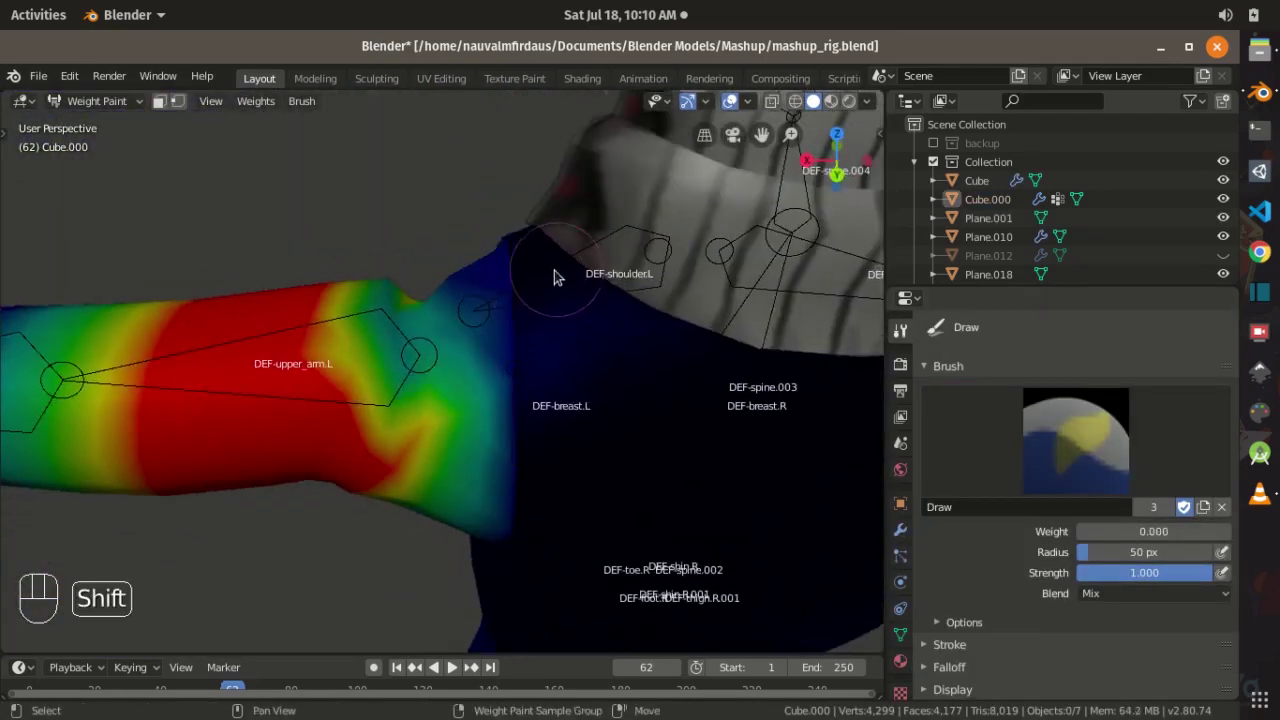
key("ctrl+z")
key("ctrl+z")
key("ctrl+z")
key("ctrl+z")
Step: Cut new edges across the left shoulder's mesh with the Knife tool, working from the front and back views
key("KP_1")
mouse_move(474, 400)
middle_mouse_down("shift")
mouse_move(491, 289)
mouse_move(537, 405)
mouse_move(420, 425)
middle_mouse_up("shift")
key("KP_1")
key("Tab")
mouse_move(522, 366)
middle_mouse_down("ctrl")
mouse_move(431, 337)
mouse_move(406, 405)
middle_mouse_up("ctrl")
key("k")
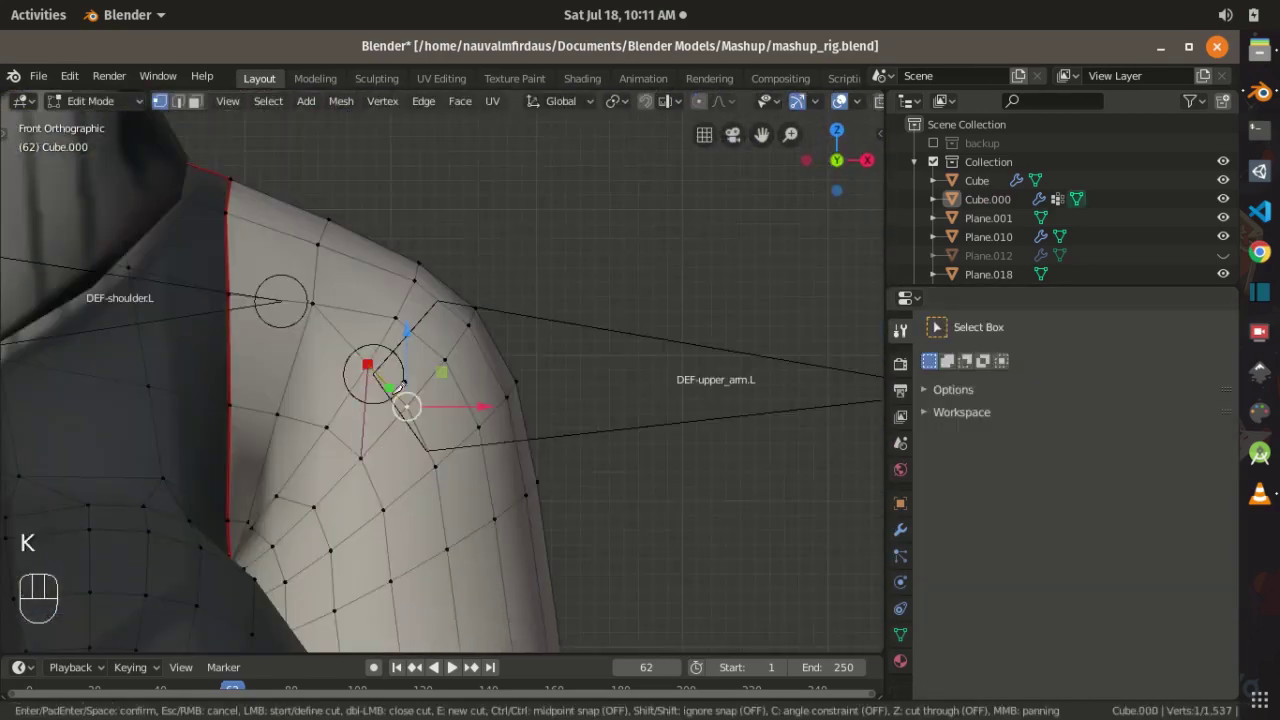
key("ctrl+KP_1")
key("shift+z")
key("shift+z")
key("alt+a")
middle_click_drag(429, 357, 430, 360)
Step: Return the body mesh to Weight Paint mode and undo the latest weight strokes around the left upper arm
key("Tab")
key("Tab")
key("Tab")
left_click(90, 101)
left_click(100, 208)
key("ctrl+z")
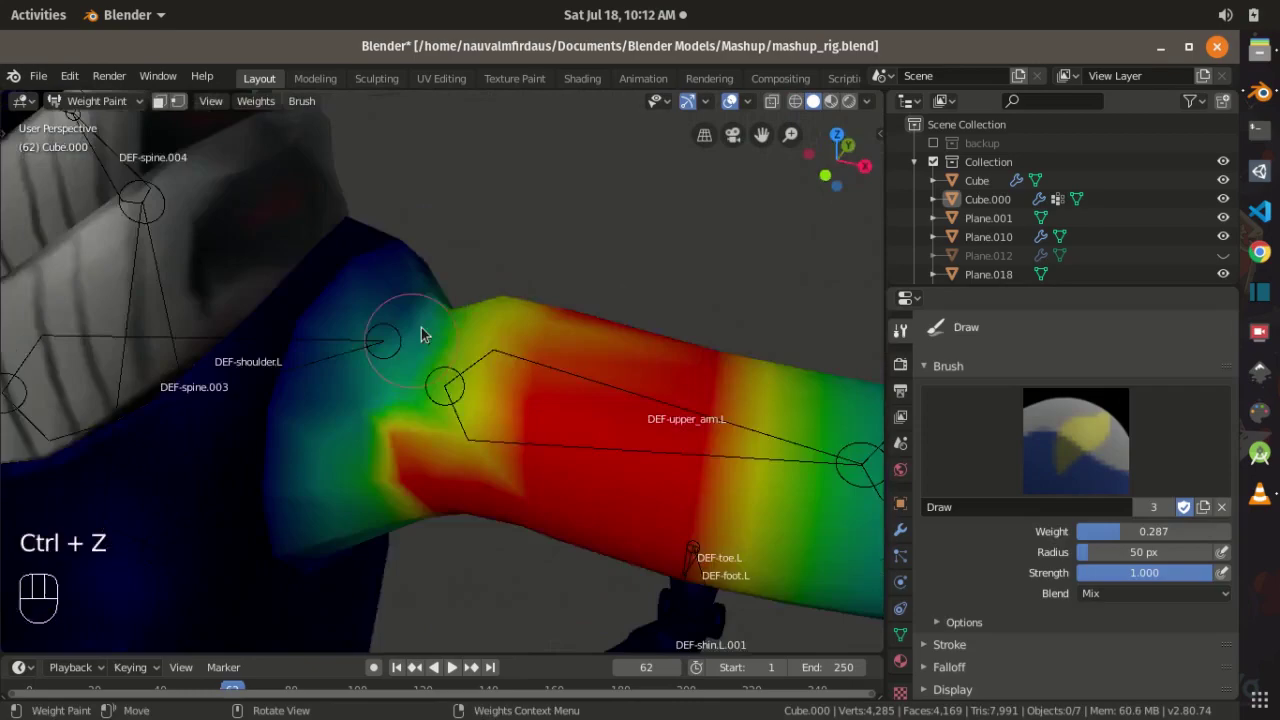
key("ctrl+z")
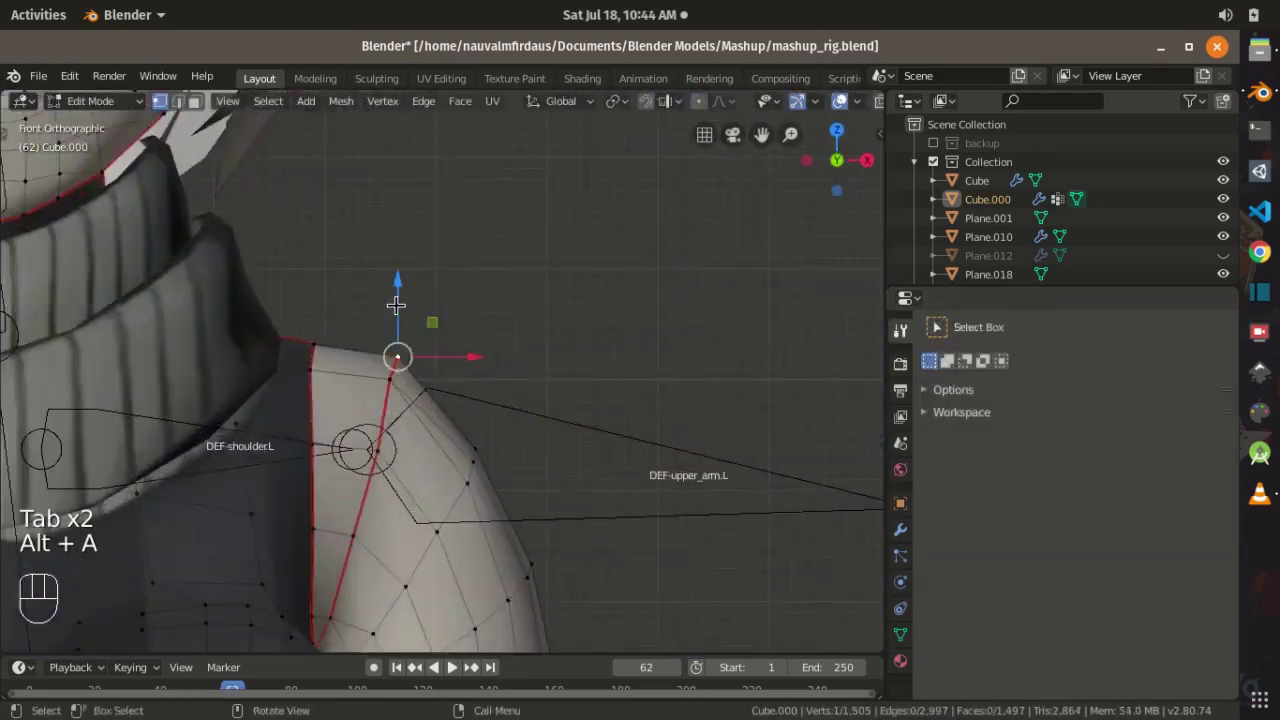
Step: Save the file and smooth the left shoulder's surface in Sculpt Mode with the Smooth brush
key("KP_1")
key("Tab")
key("ctrl+s")
left_click(97, 101)
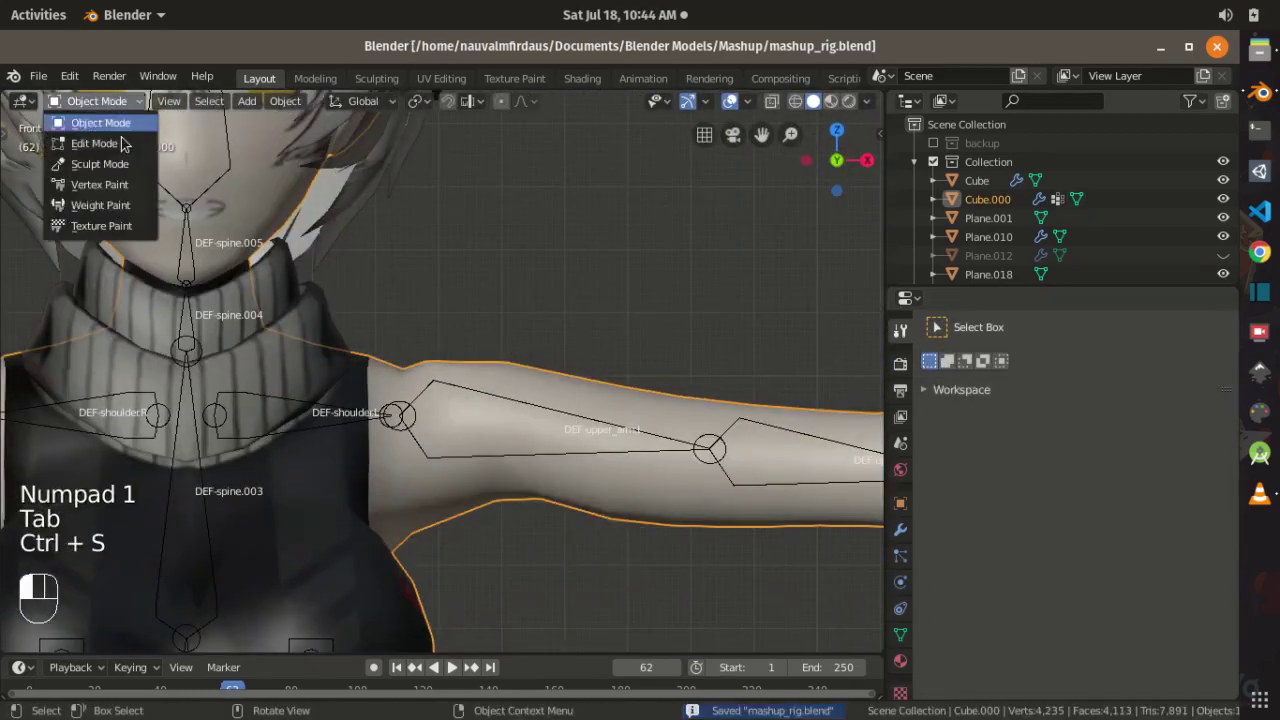
left_click(99, 164)
mouse_move(400, 320)
middle_mouse_down()
mouse_move(494, 294)
mouse_move(344, 381)
mouse_move(455, 303)
middle_mouse_up()
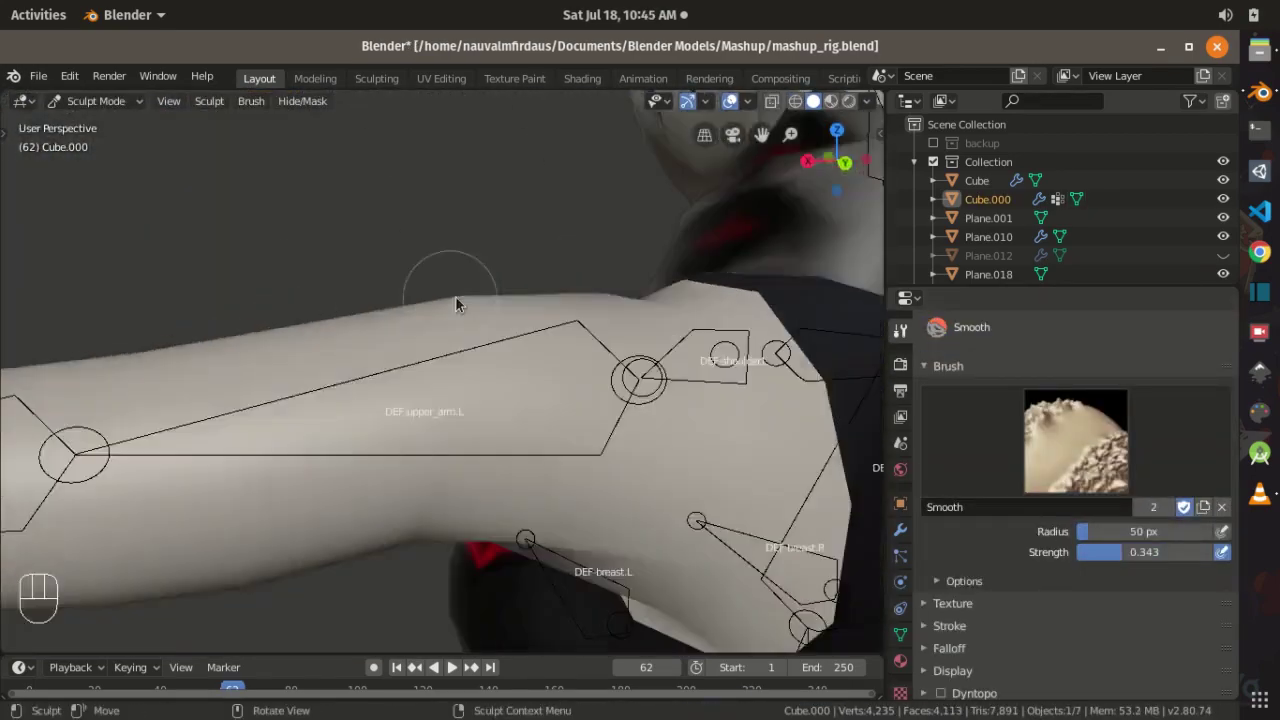
key("KP_1")
key("ctrl+KP_1")
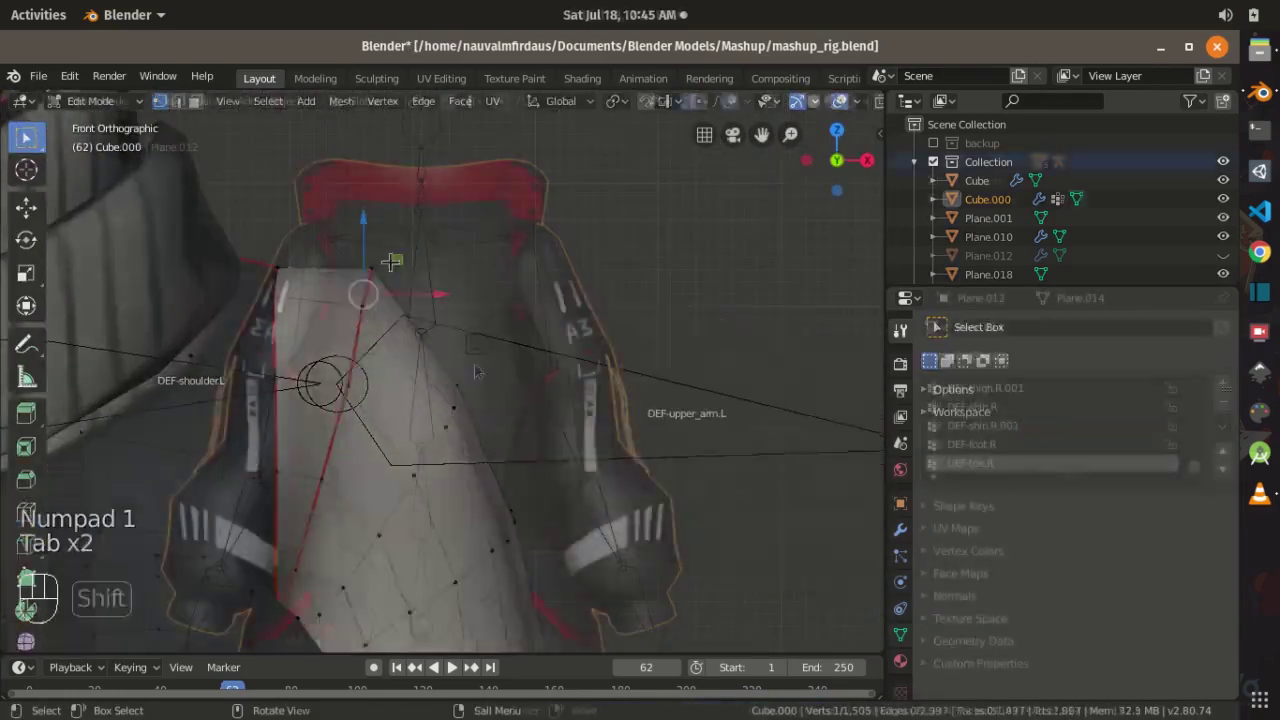
Step: Select the linked geometry of the jacket's left sleeve in Edit Mode and hide everything else
key("Tab")
key("Tab")
key("KP_1")
key("ctrl+l")
key("shift+h")
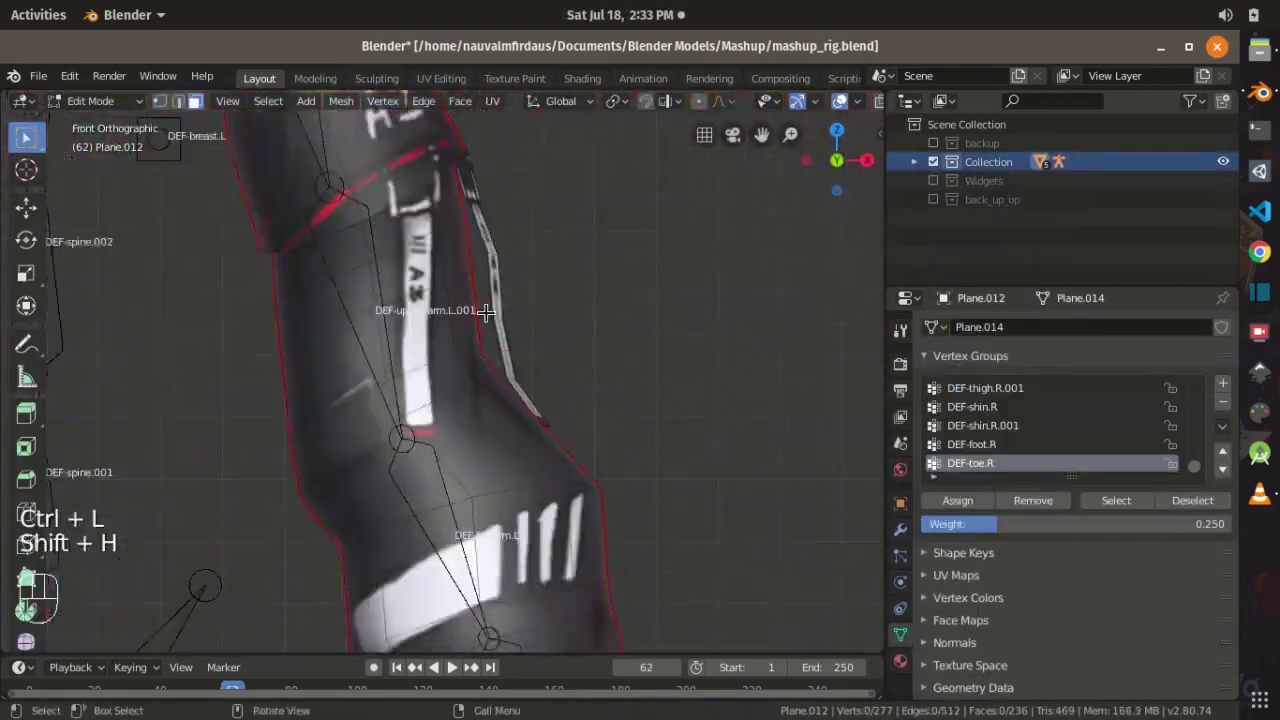
Step: Add an edge loop around the jacket's left sleeve near the elbow
key("ctrl+z")
key("KP_3")
key("KP_1")
key("ctrl+r")
left_click(537, 383)
middle_click_drag(537, 383, 606, 263)
key("KP_3")
key("KP_3")
Step: Hide the obstructing sleeve geometry and slide the seam vertices below the elbow along their edges
key("shift+z")
key("alt+a")
key("h")
key("h")
key("h")
key("ctrl+z")
key("g")
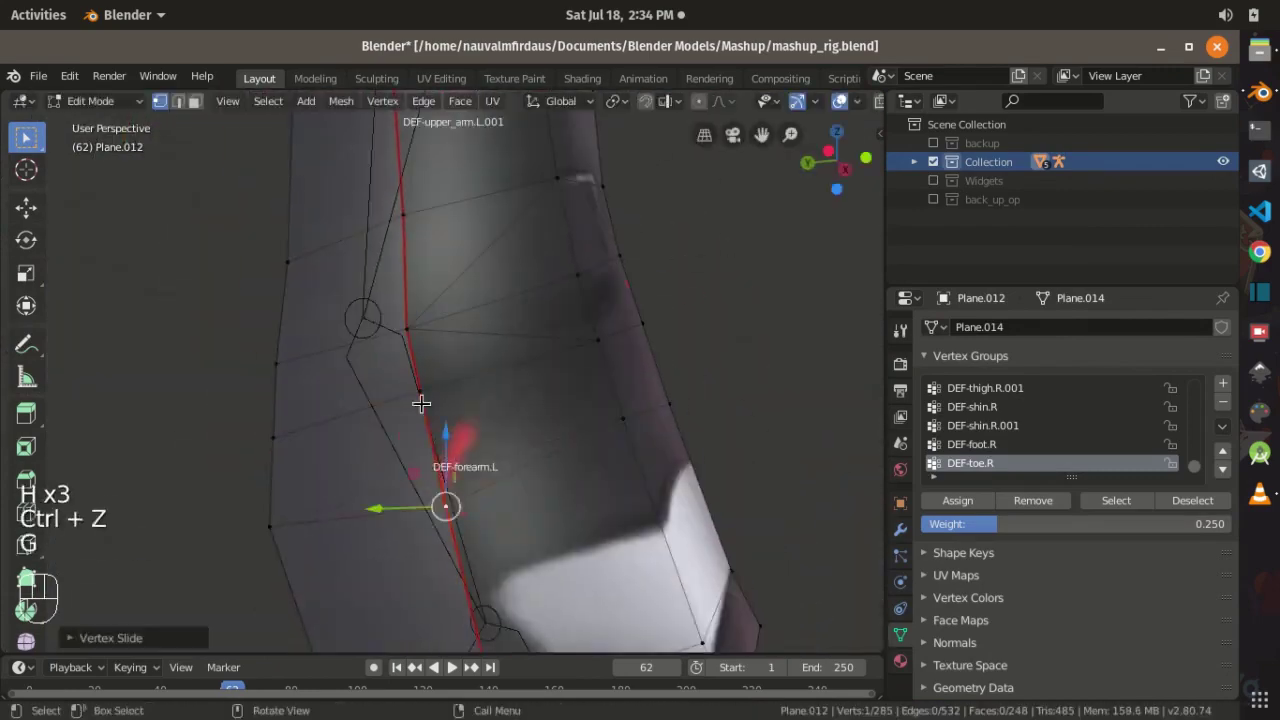
key("KP_1")
middle_click_drag(343, 480, 417, 330)
Step: Add a new armature at the waist and extrude a chain of three bones down the jacket's lower part
key("shift+z")
key("Tab")
key("shift+a")
mouse_move(357, 337)
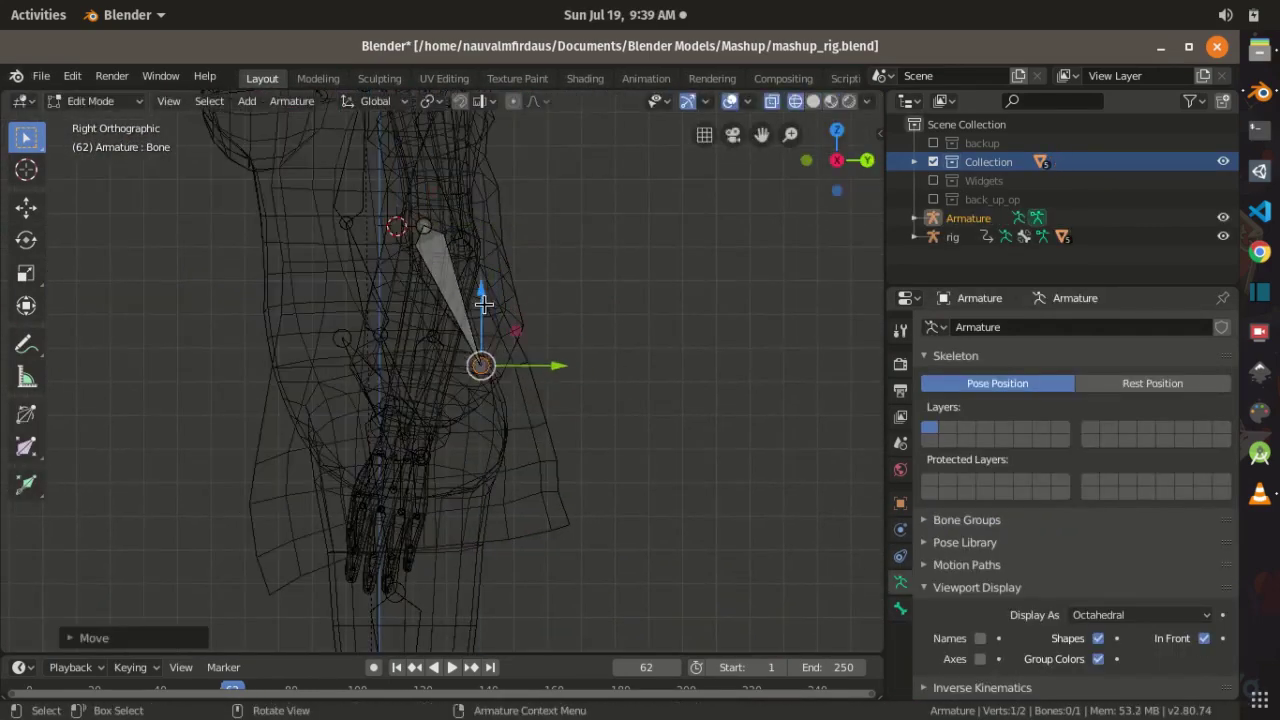
key("e")
left_click(448, 230)
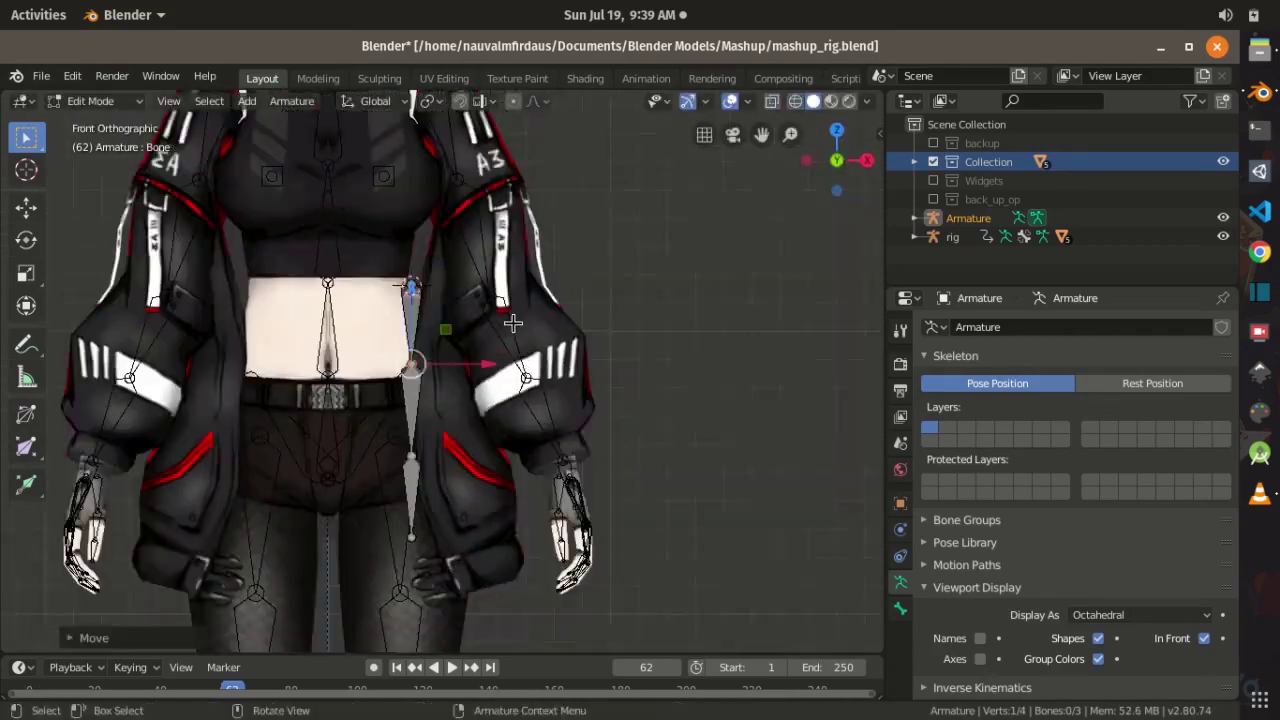
key("Tab")
middle_click_drag(420, 300, 470, 298)
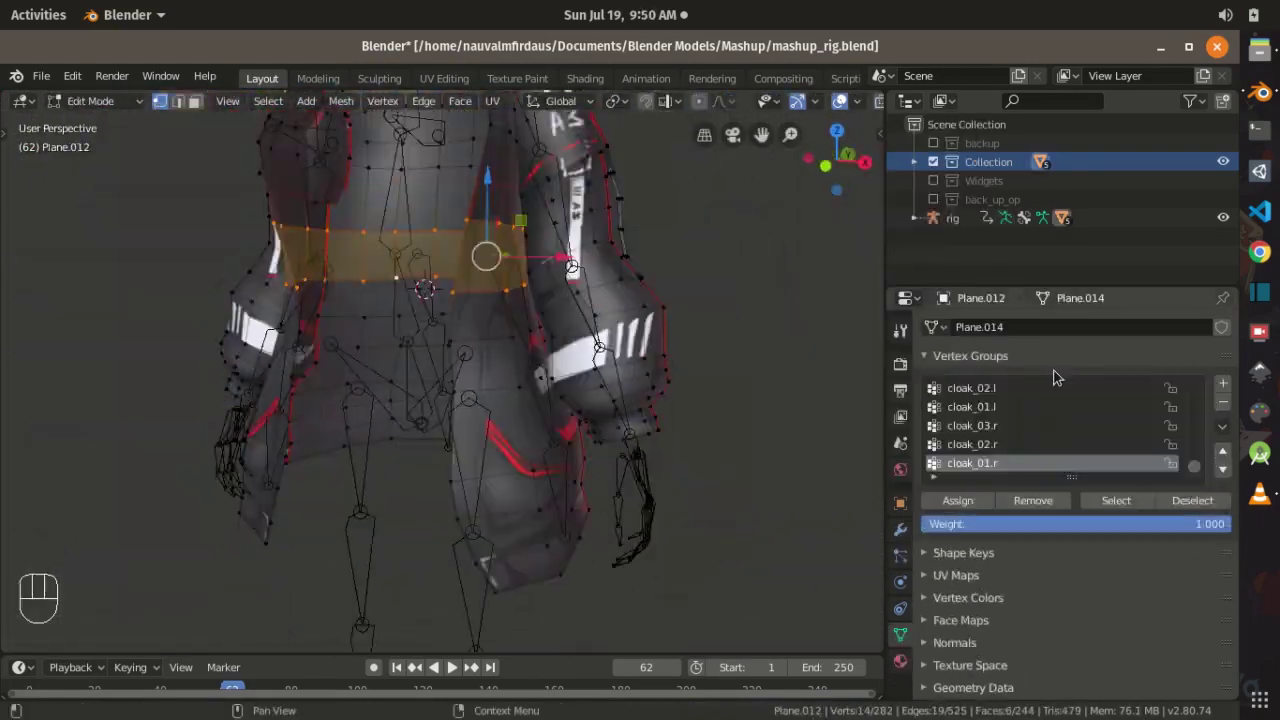
Step: Weight the jacket's lower left vertices for the cloak_03.l vertex group at 0.5, save the file and test the rig's rotation
left_click(1000, 444)
scroll(563, 269, "up", 3)
key("KP_1")
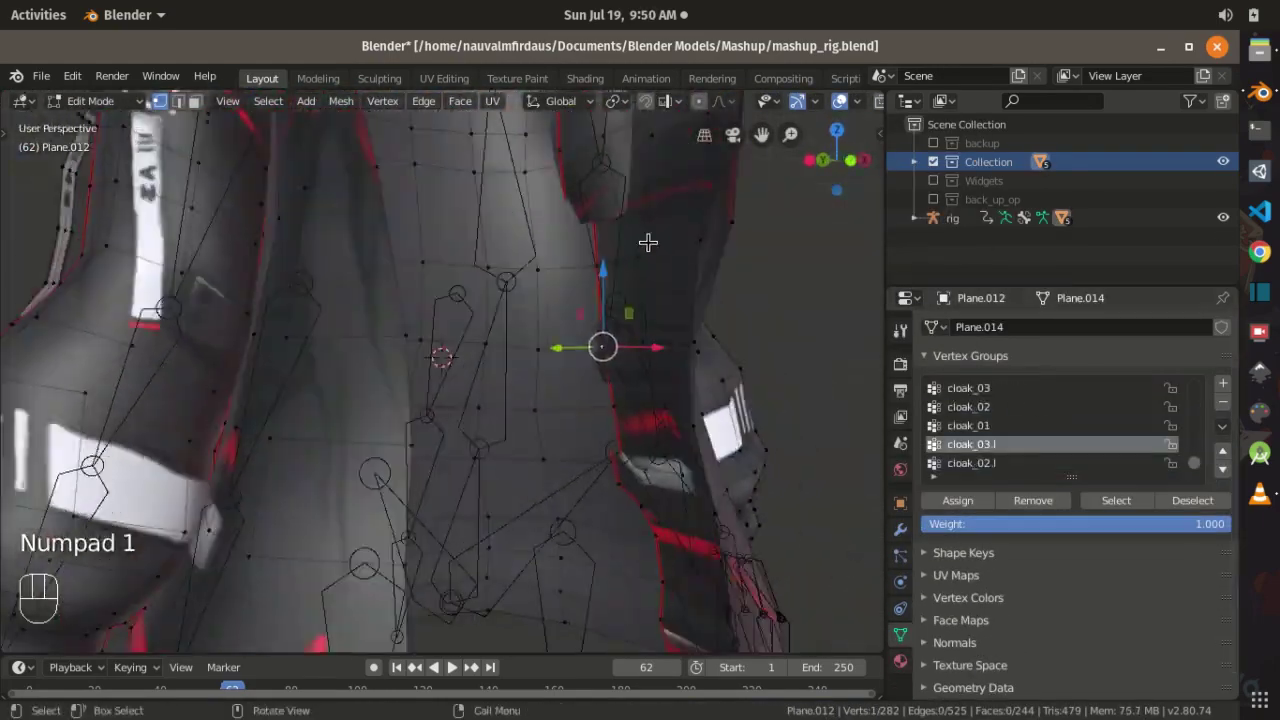
middle_click_drag(649, 240, 456, 363, "shift")
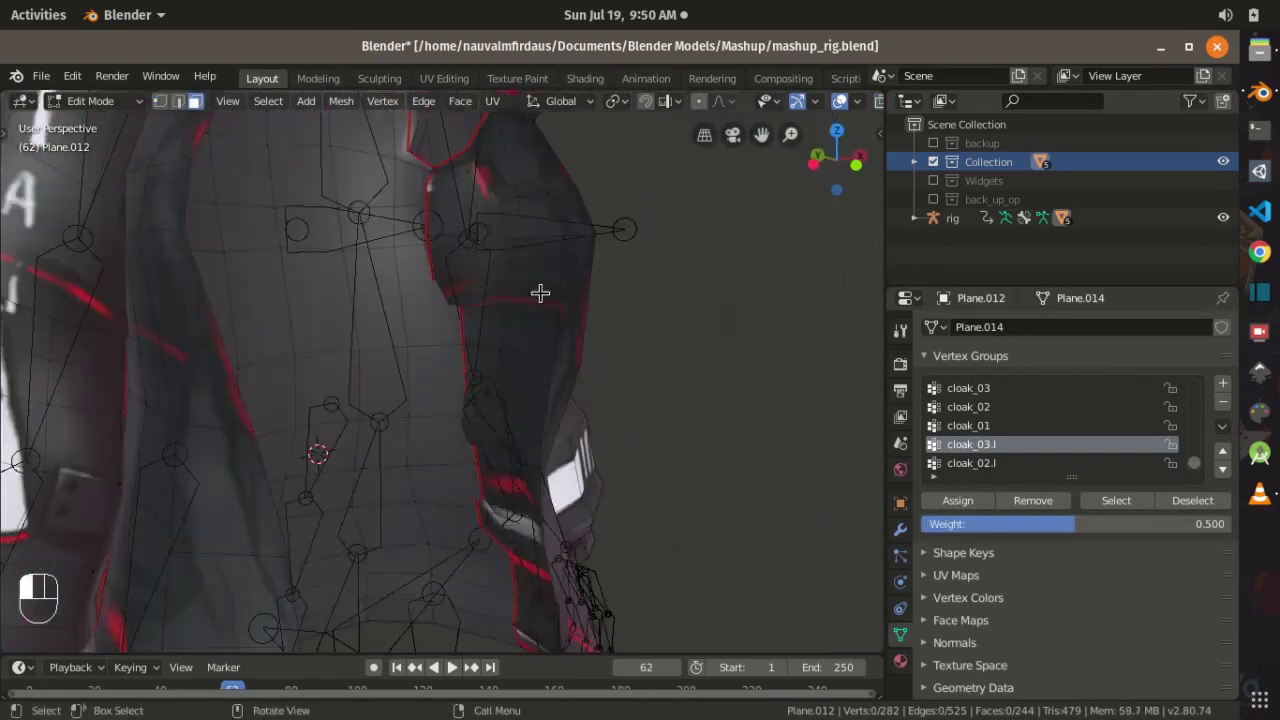
middle_click_drag(537, 291, 538, 378, "shift")
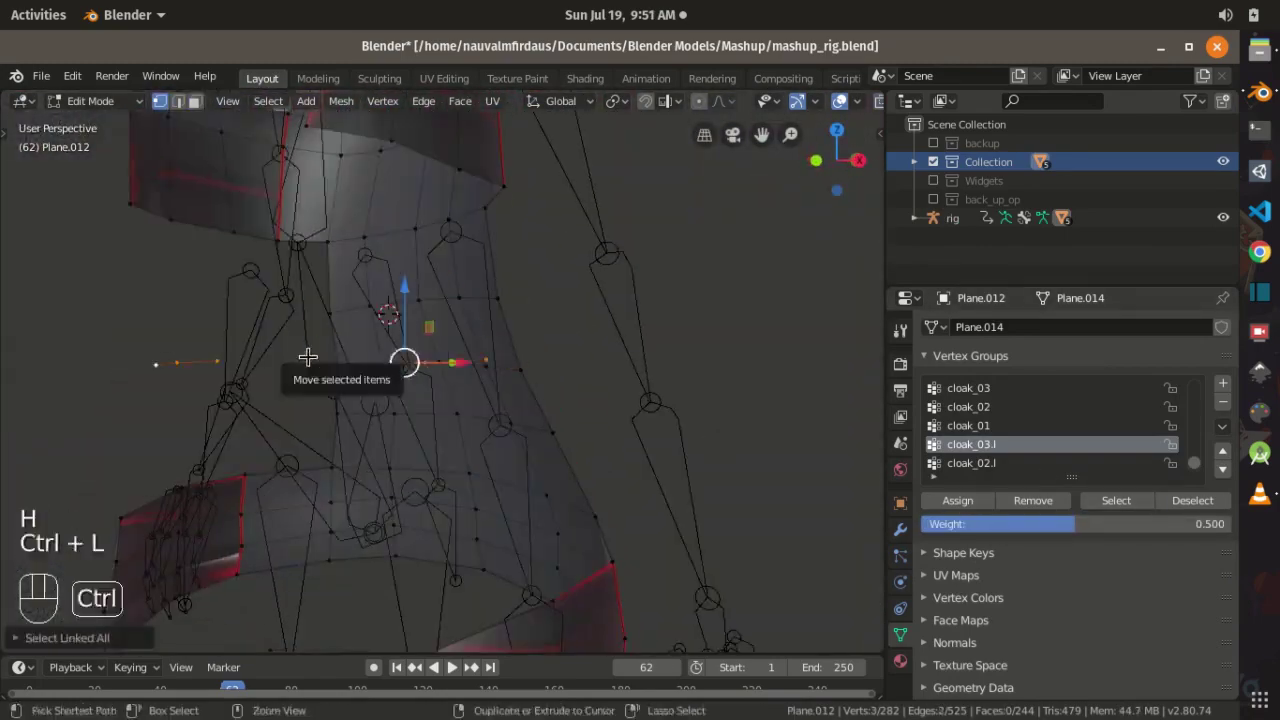
key("ctrl+s")
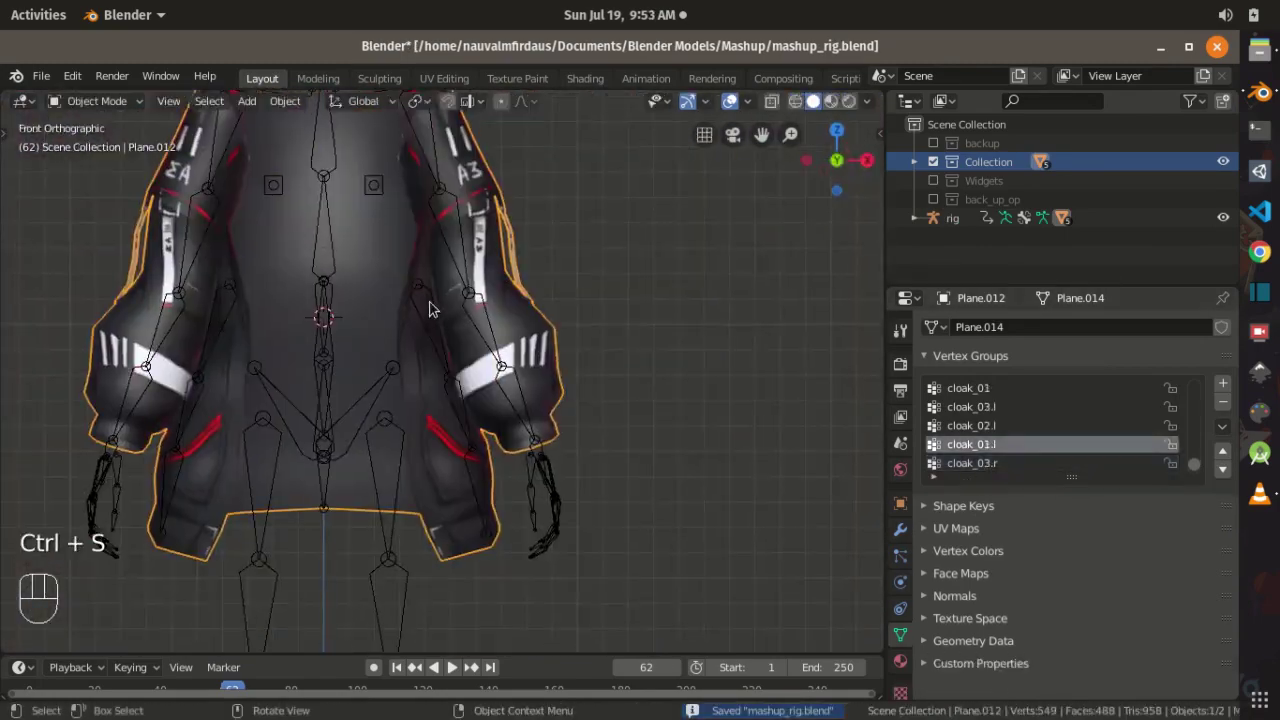
key("r")
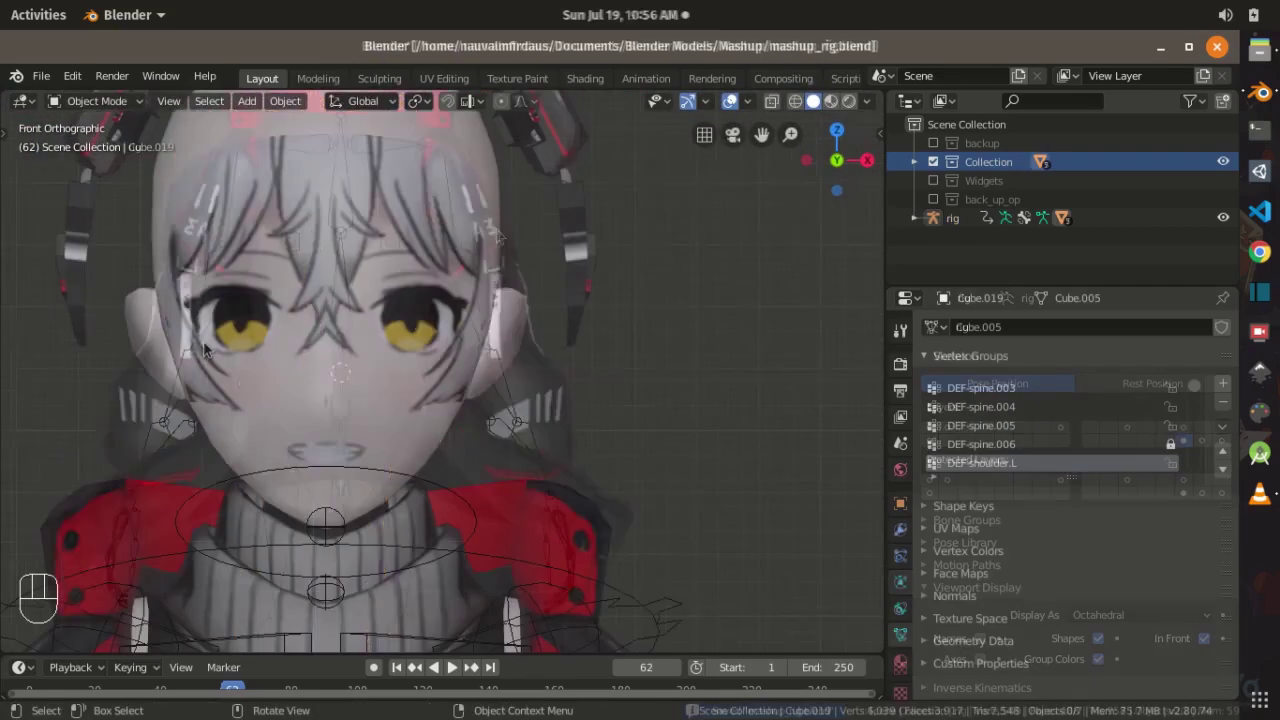
Step: Add a mirrored plane over the left eye and extrude it into a strip along the upper lash line
key("shift+a")
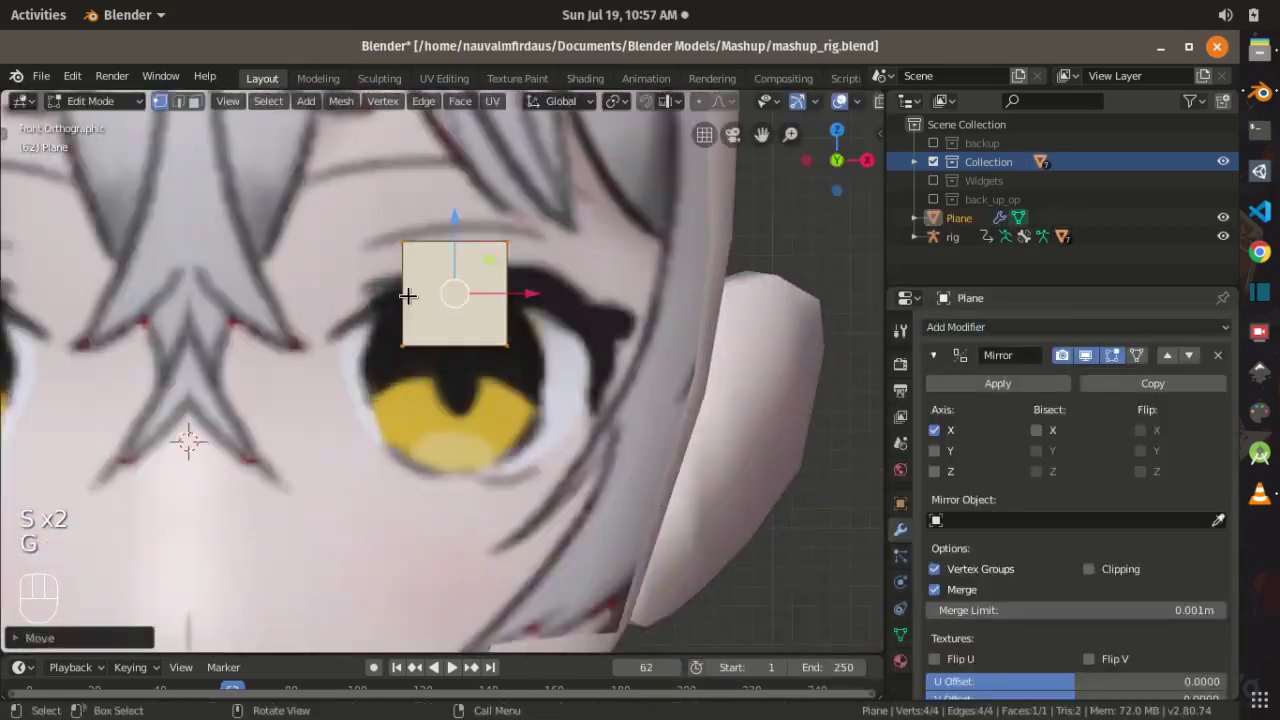
key("g")
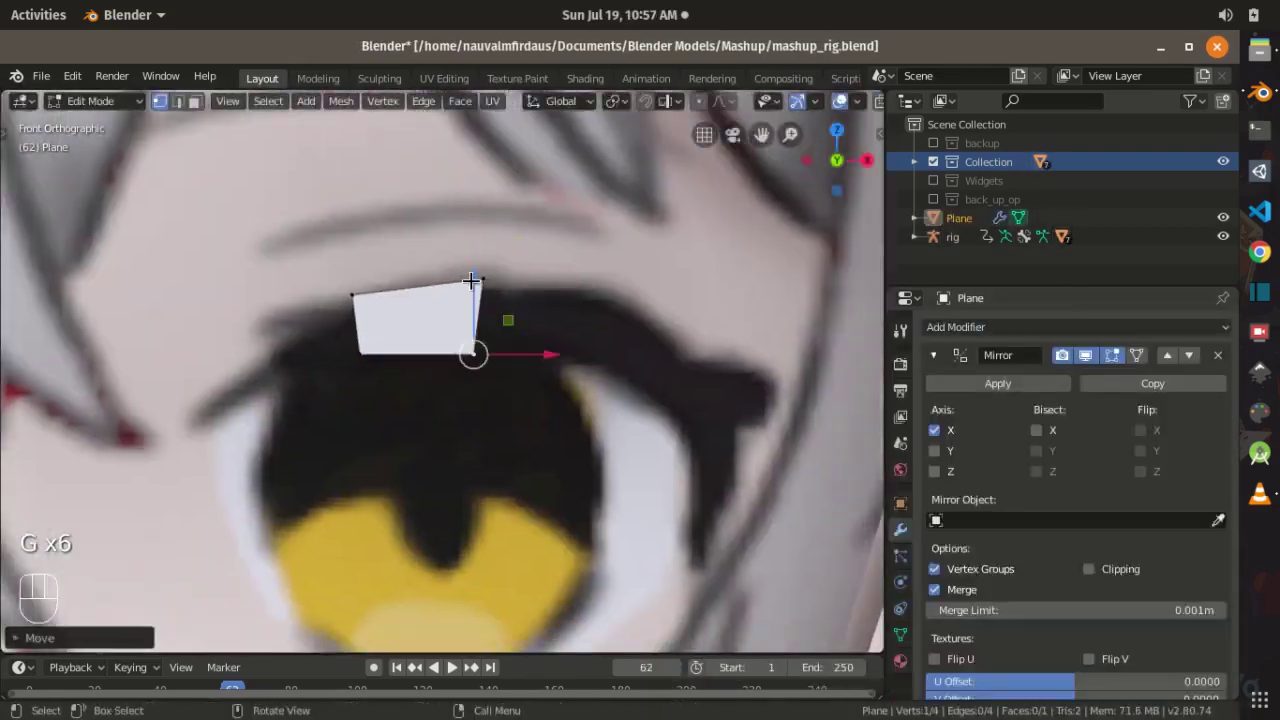
key("e")
key("e")
key("g")
left_click(558, 431)
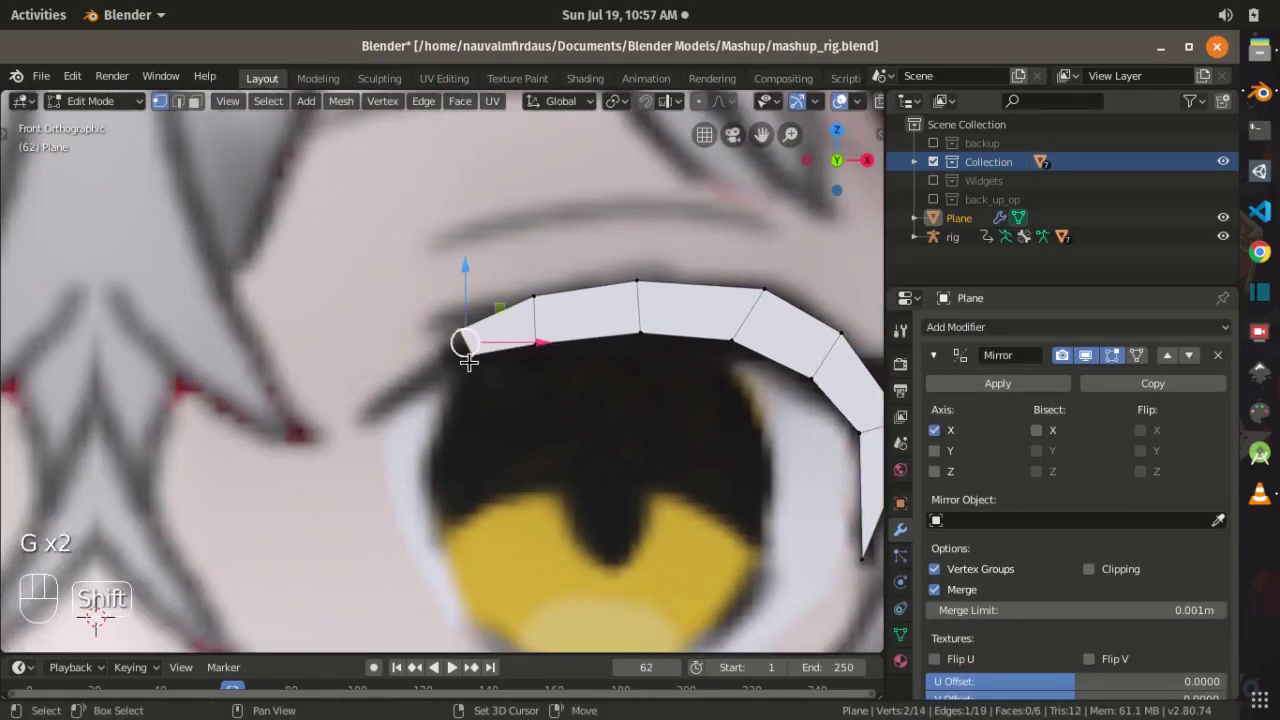
Step: Refine the eyelash strip by moving and merging vertices to match the drawn inner and outer lash tips
key("g")
left_click(463, 323)
key("KP_1")
middle_click_drag(350, 310, 613, 489, "shift")
key("g")
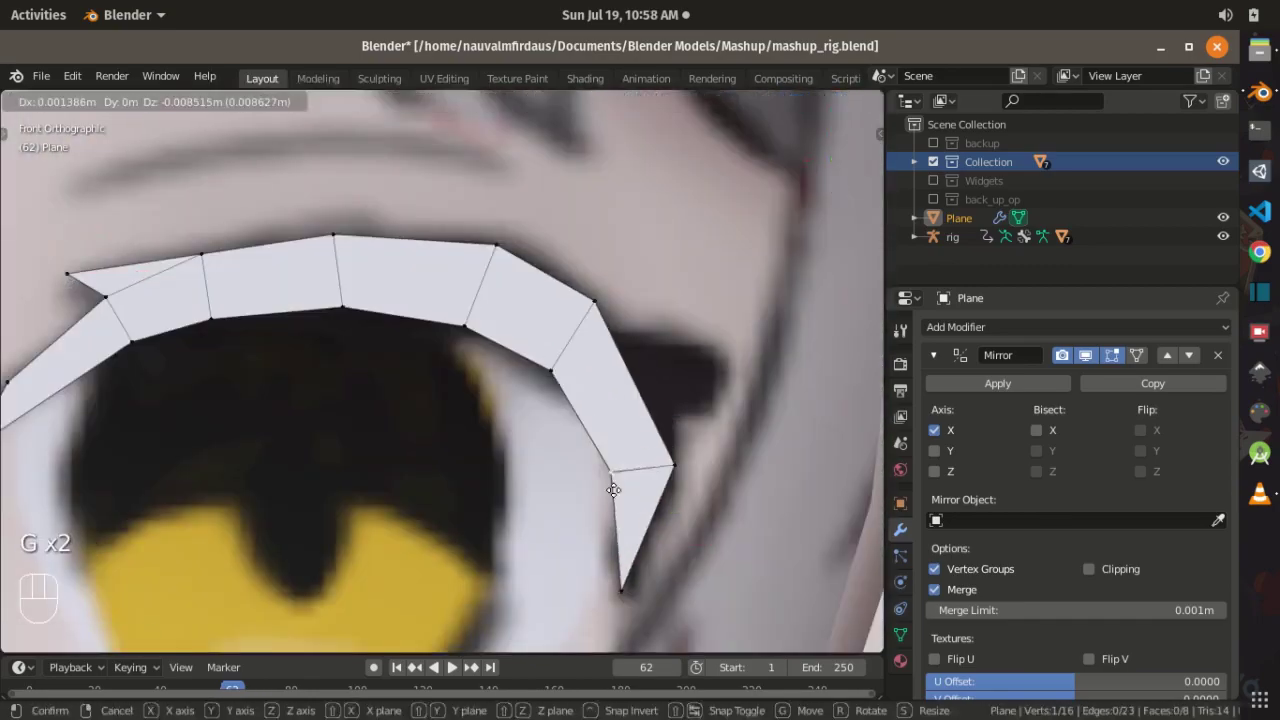
left_click(597, 430)
key("alt+m")
key("g")
scroll(440, 370, "down", 5)
Step: Adjust the eyelash strip's depth against the face in side view with proportional editing, undoing the unwanted moves
key("Tab")
key("Tab")
key("Tab")
middle_click_drag(300, 400, 350, 300)
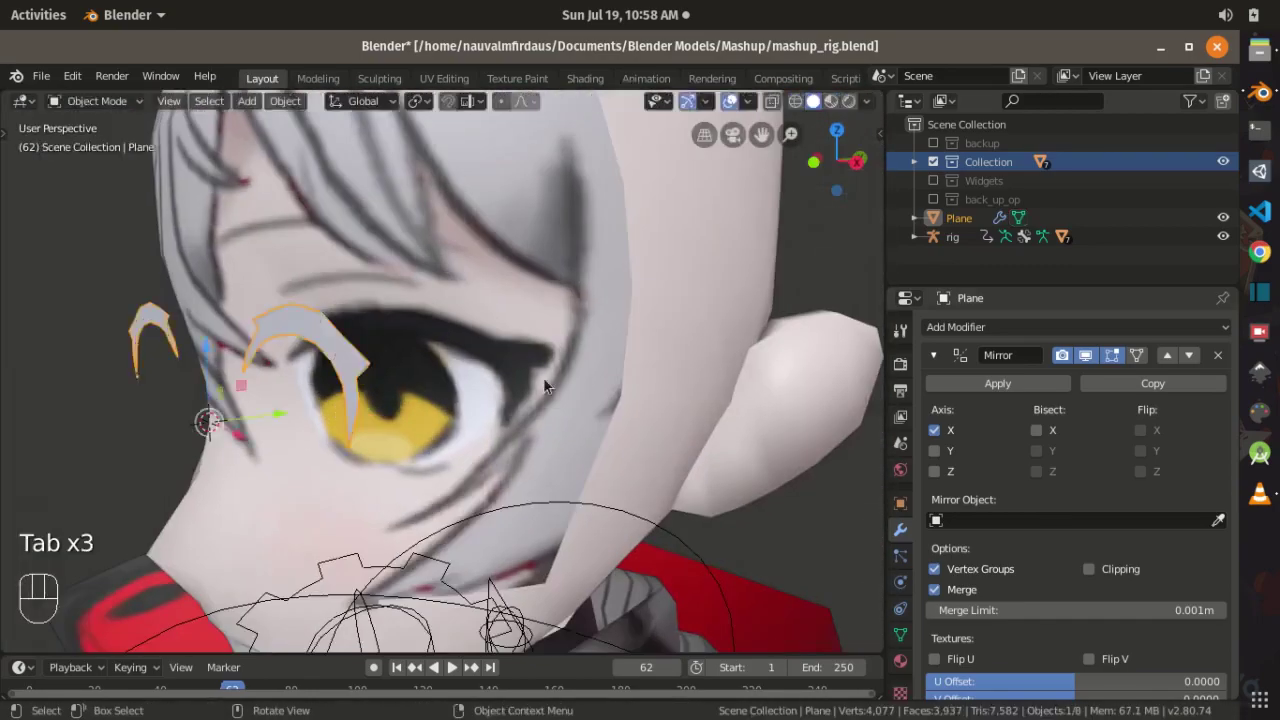
key("Tab")
left_click(258, 297)
key("o")
key("KP_3")
key("g")
left_click(506, 289)
middle_click_drag(506, 289, 540, 414)
key("ctrl+z")
key("ctrl+z")
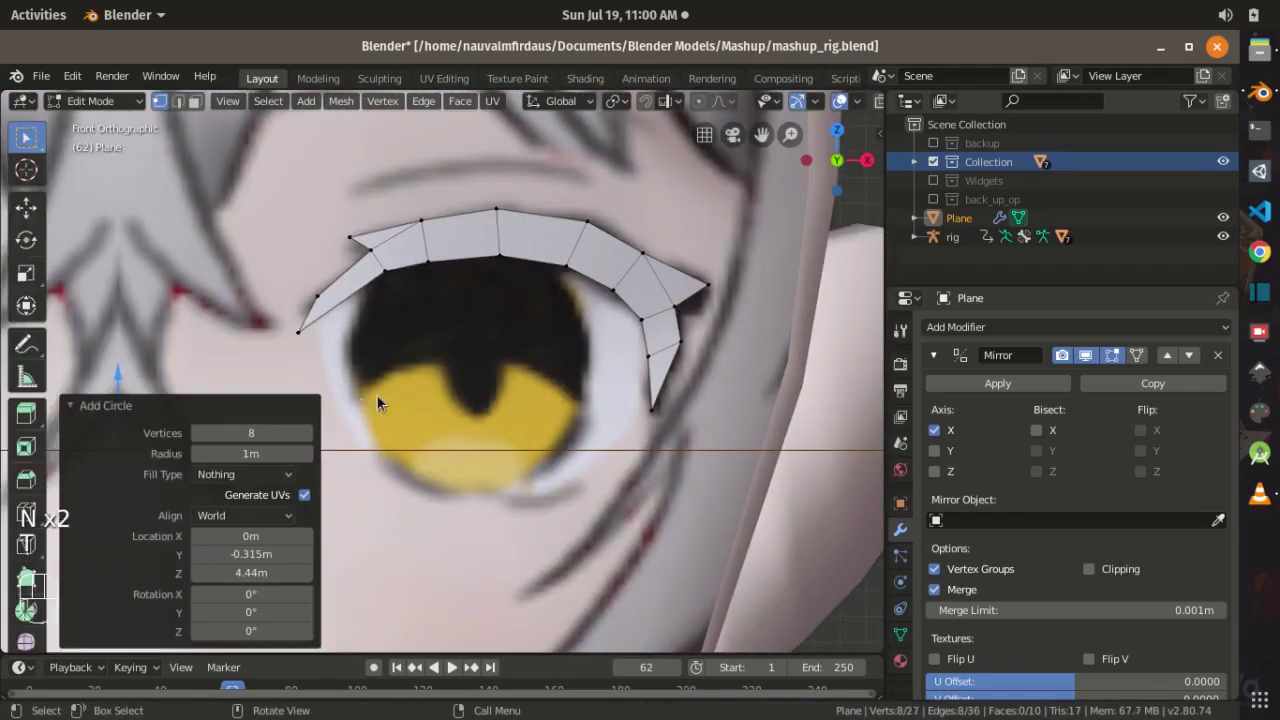
Step: Set the new circle to 12 vertices and scale it to fit the left iris outline
scroll(377, 403, "down", 5)
scroll(377, 403, "up", 5)
double_click(183, 434)
type("12s")
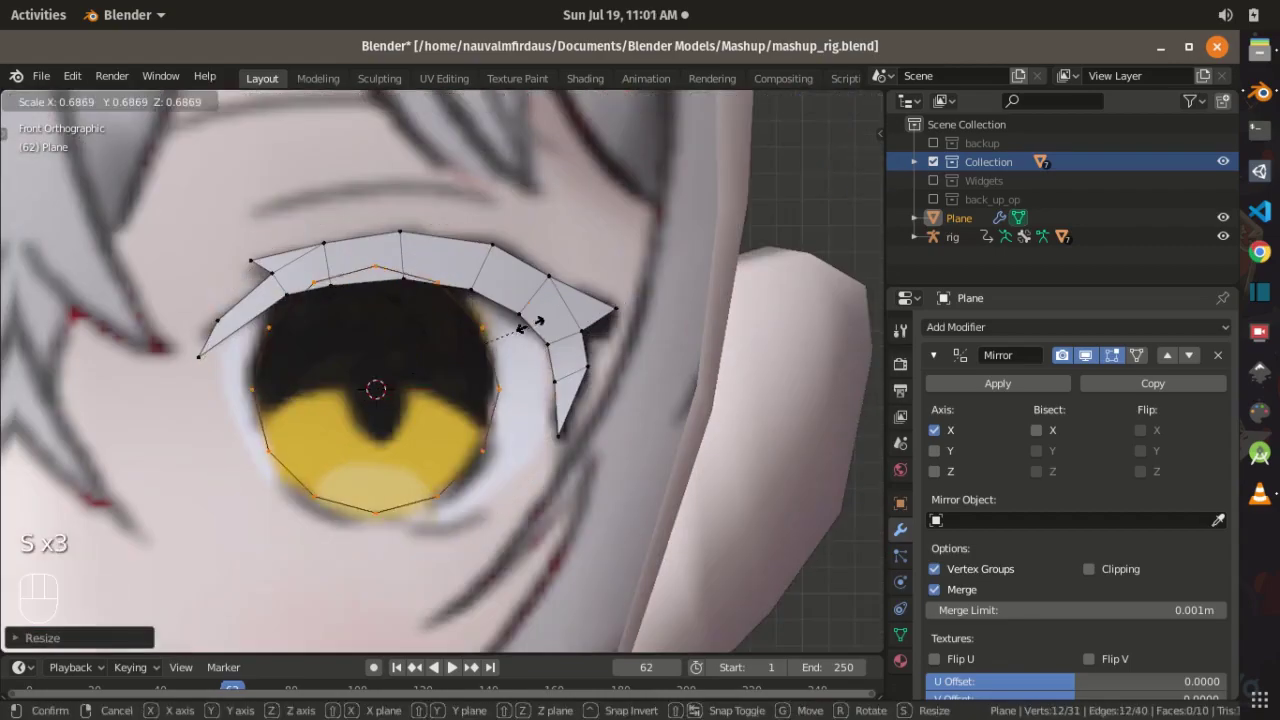
left_click(537, 321)
Step: Select the linked iris disc, move it in depth toward the face, rotate it in side view and scale it to fit
key("a")
left_click(466, 331)
key("ctrl+l")
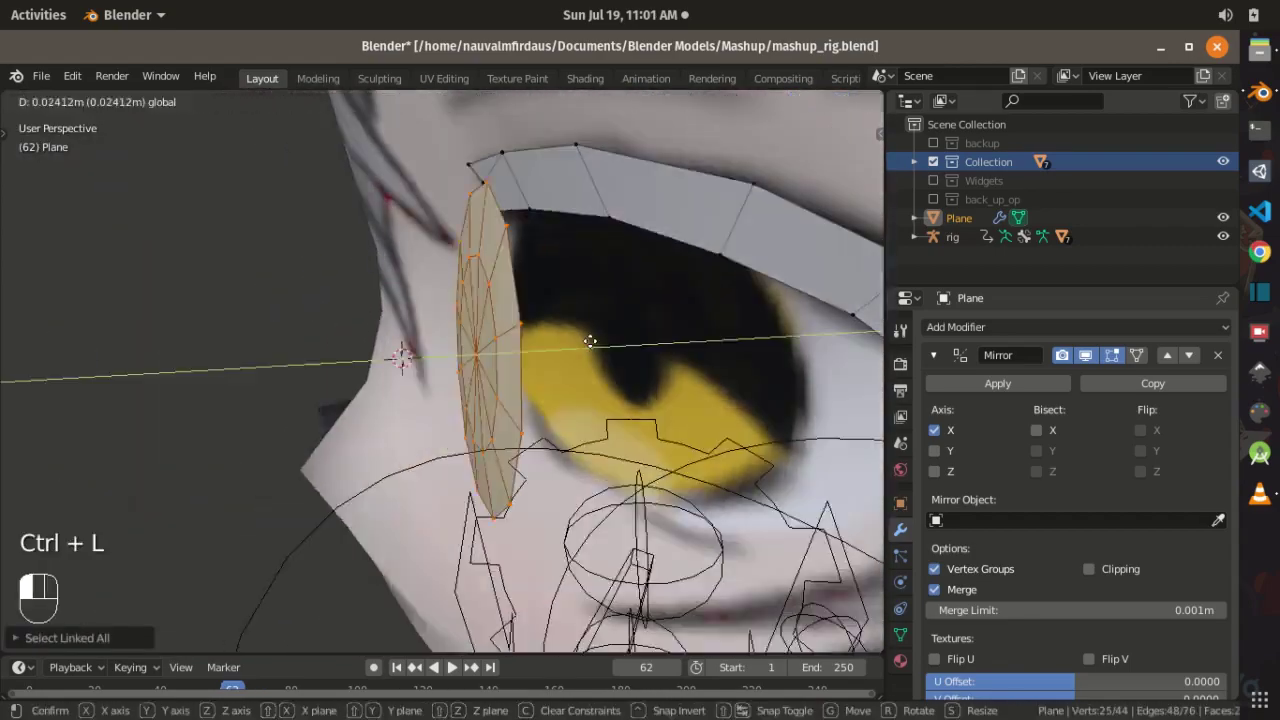
key("KP_3")
key("r")
left_click(570, 284)
key("KP_1")
key("s")
middle_click_drag(651, 363, 583, 366)
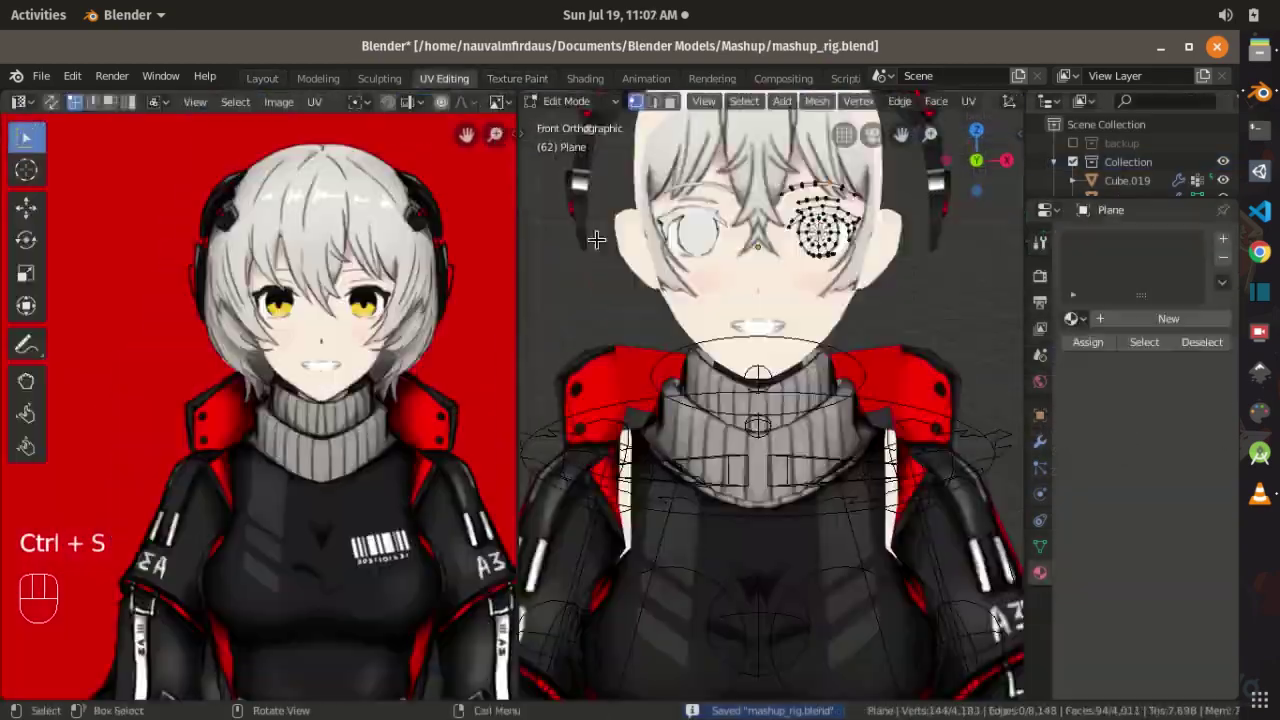
Step: Fit the linked iris disc's UVs over the eye in the character texture
key("ctrl+l")
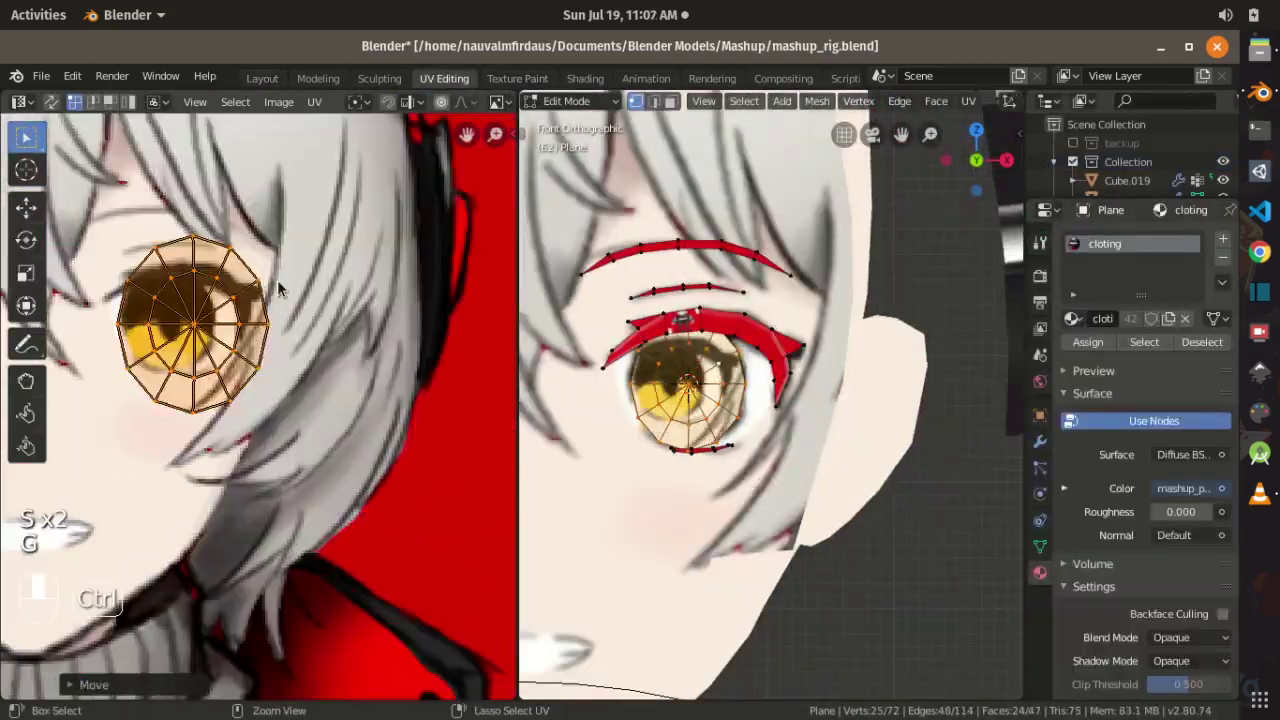
left_click(606, 340)
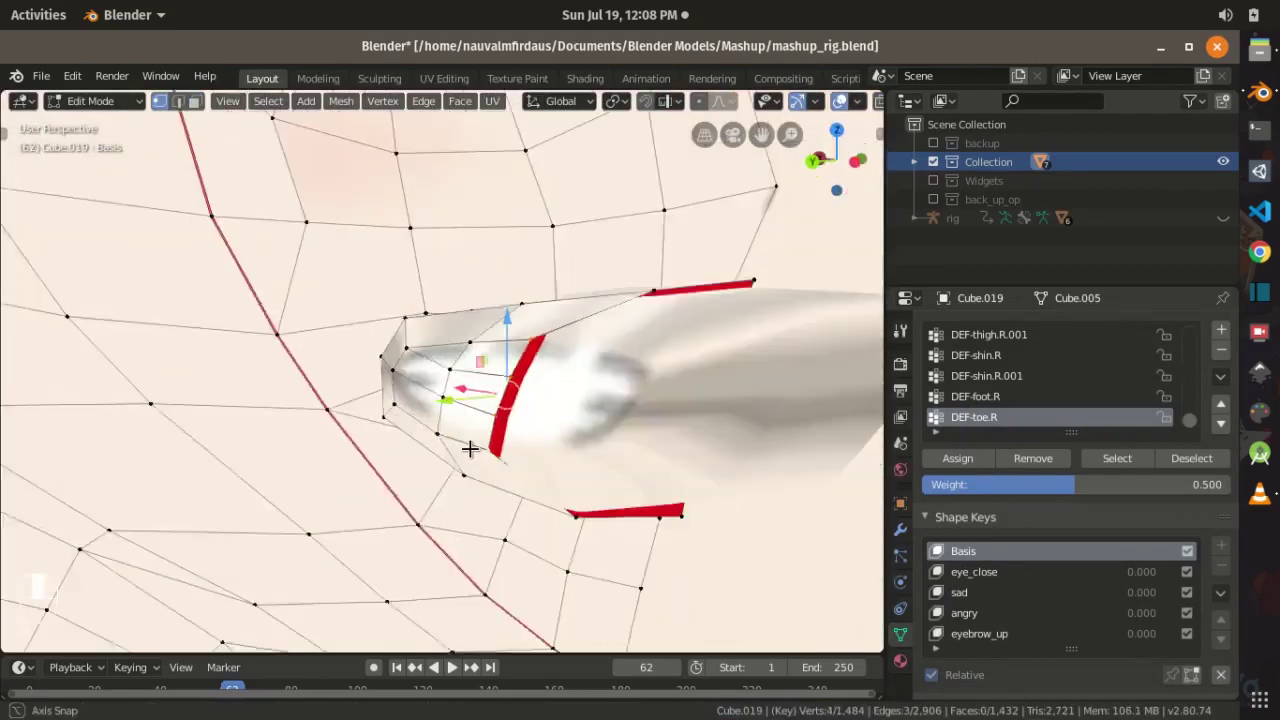
Step: Delete the unwanted face inside the mouth and extrude the mouth's inner edge in side view
mouse_move(472, 449)
middle_mouse_down()
mouse_move(414, 449)
mouse_move(497, 311)
middle_mouse_up()
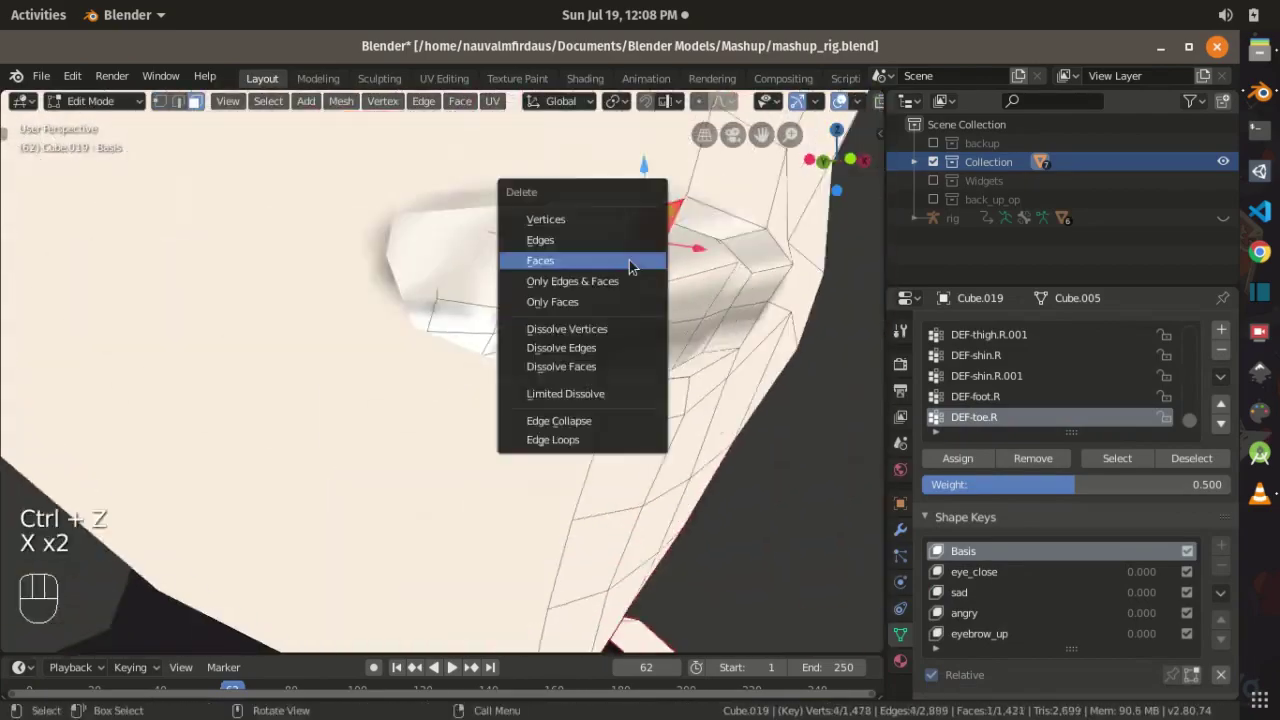
key("KP_1")
key("KP_3")
key("shift+z")
key("e")
left_click(626, 359)
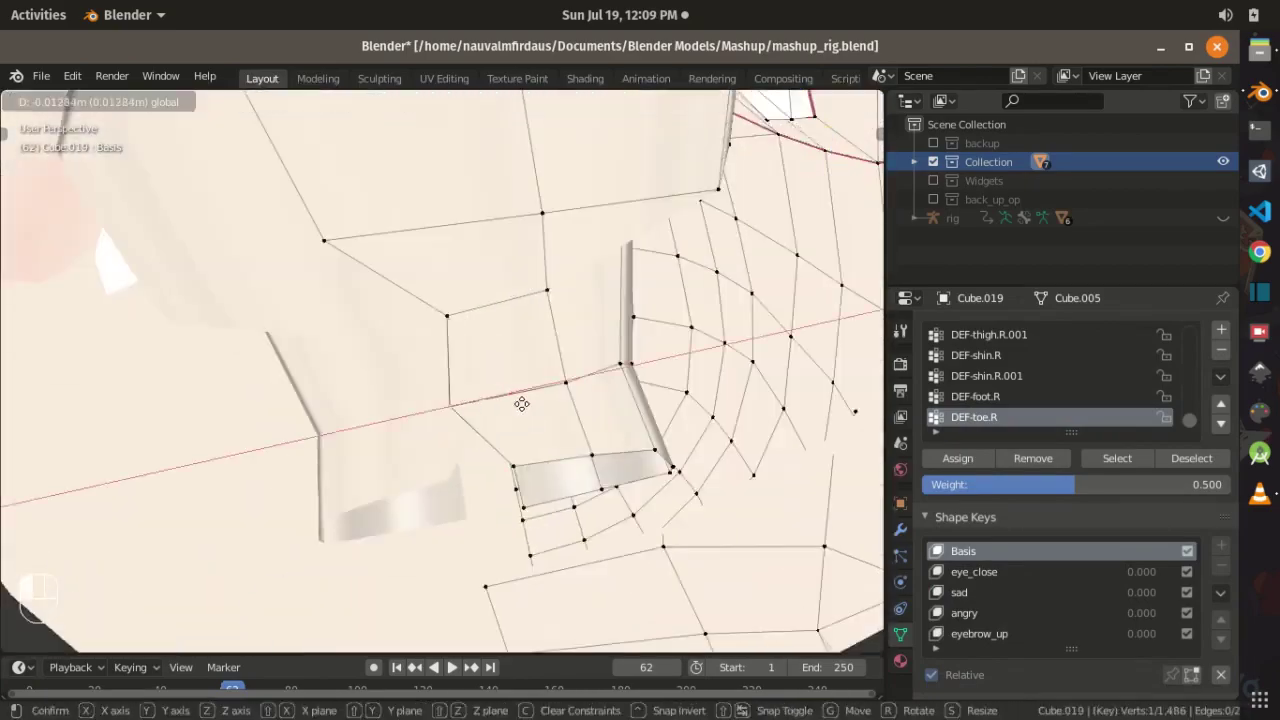
key("alt+a")
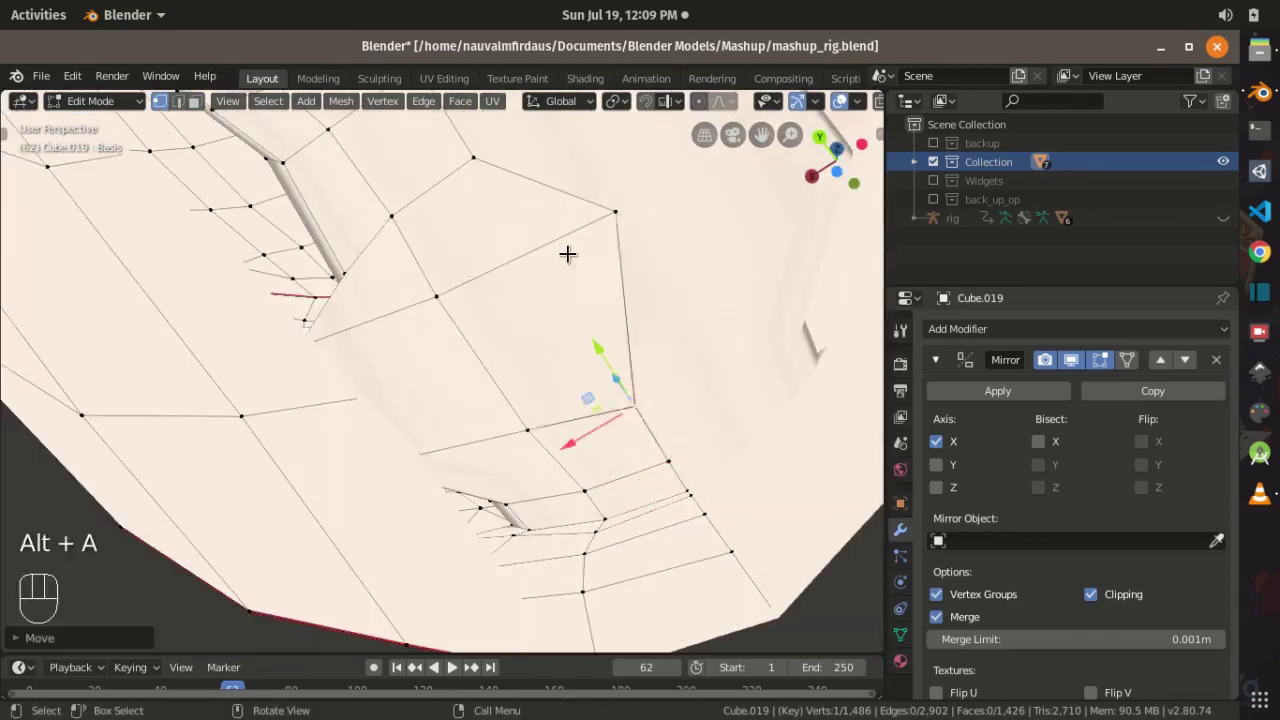
Step: Select the linked mouth geometry in front view and unwrap it in the UV Editing workspace
key("KP_3")
key("KP_1")
key("ctrl+l")
key("KP_1")
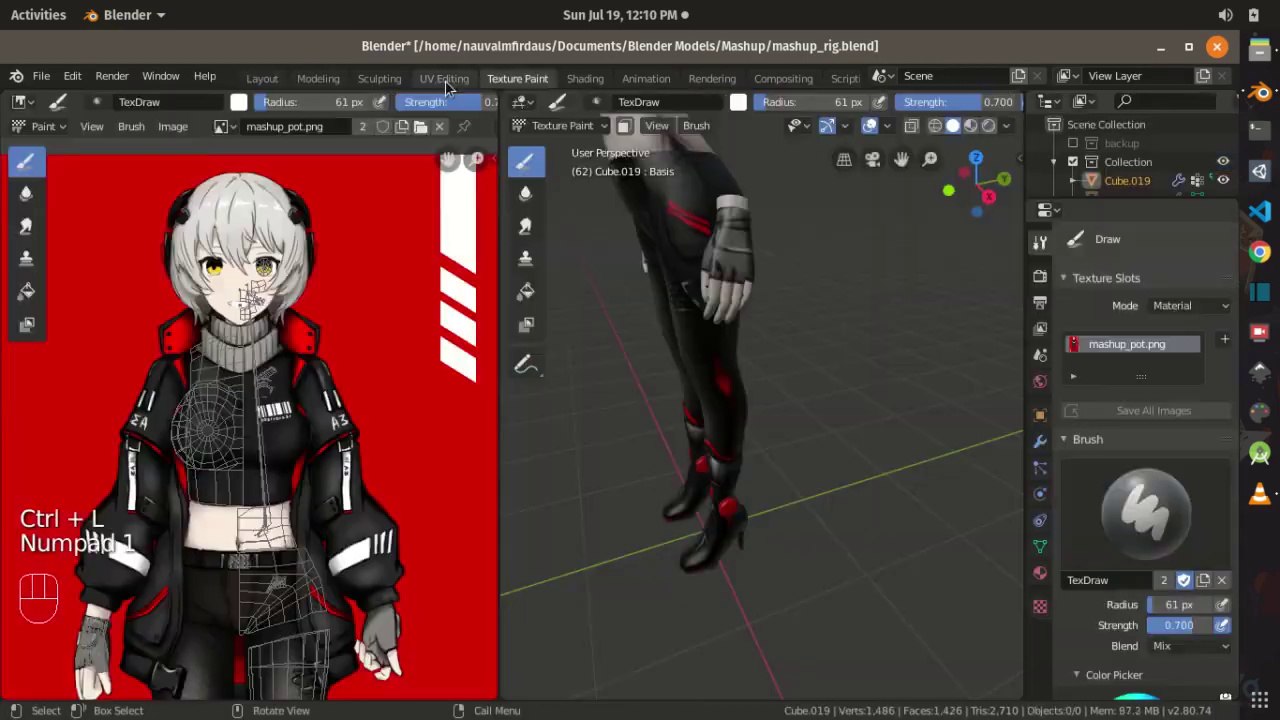
key("u")
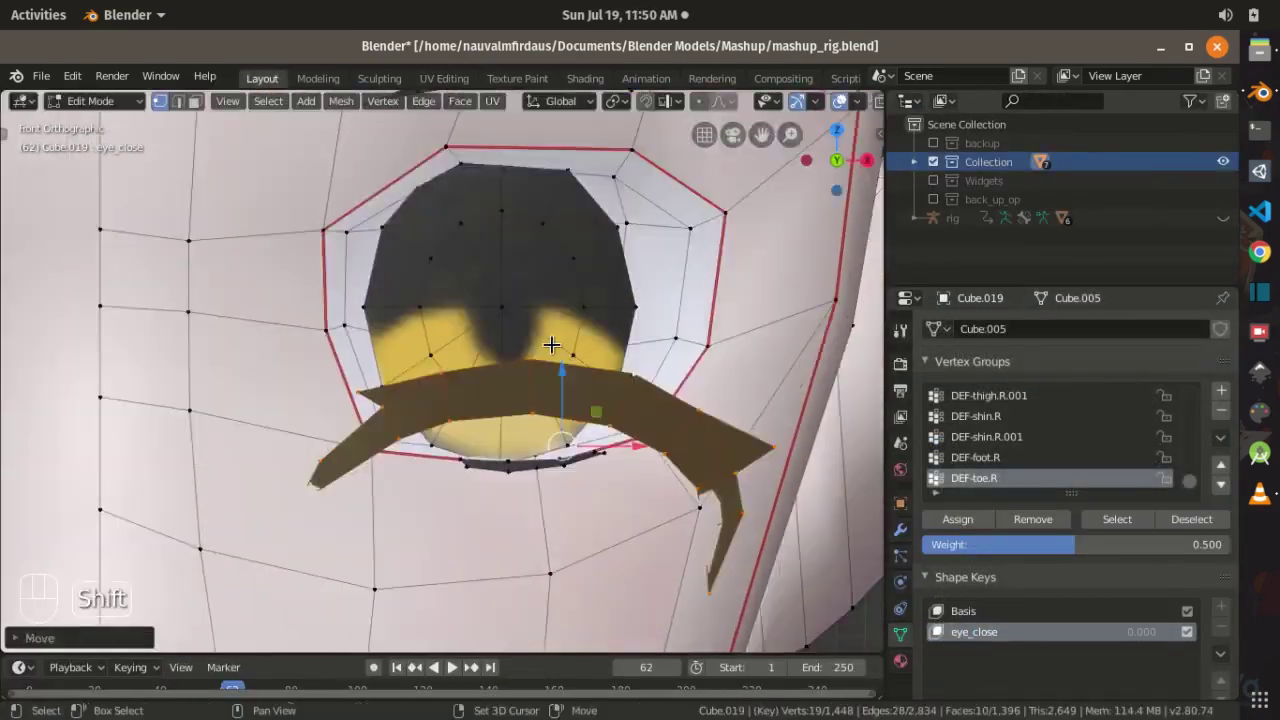
Step: Reposition and slide the upper eyelash vertices in the eye_close shape key so the lash curves over the lower eye with a tapered outer tip
key("alt+a")
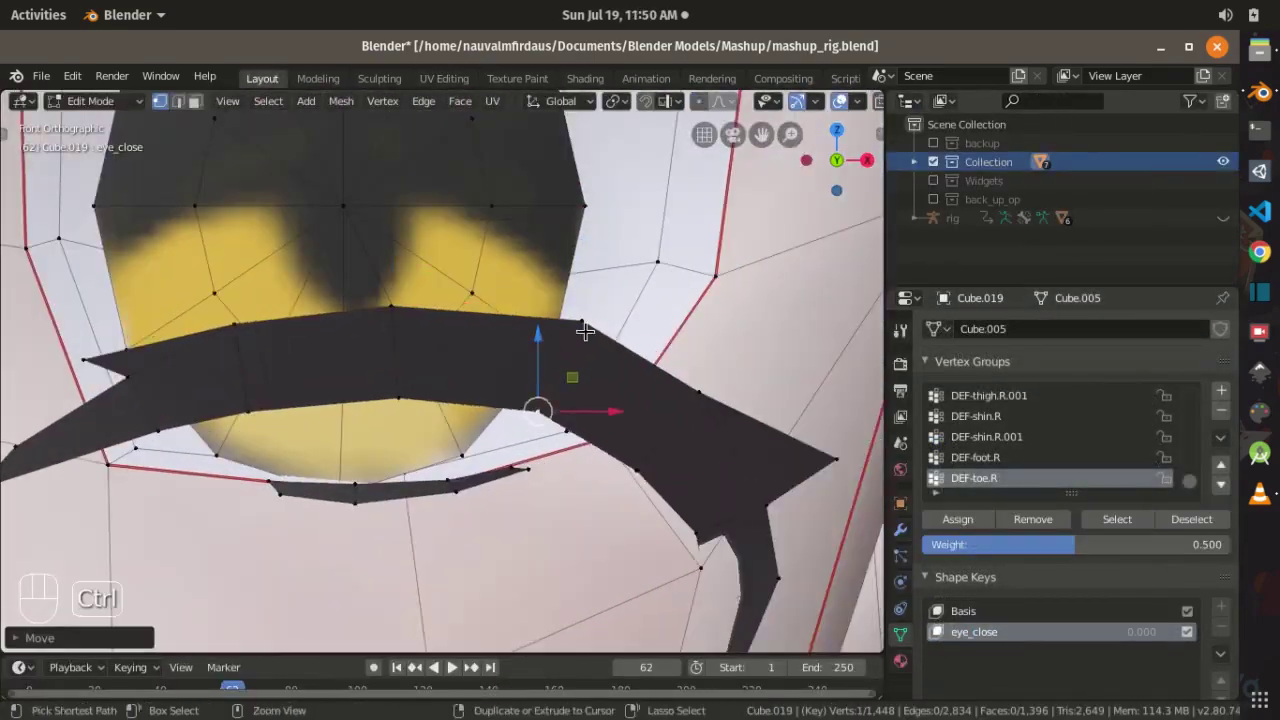
key("alt+a")
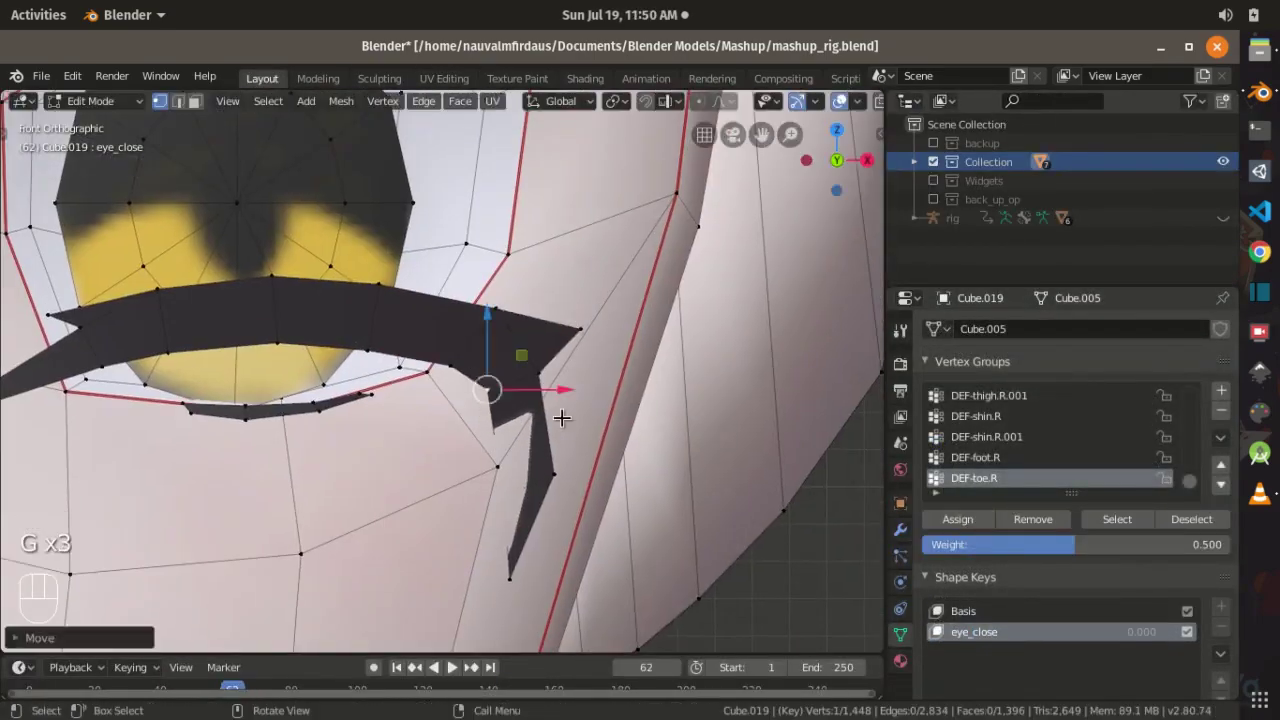
key("KP_1")
key("g")
key("g")
key("g")
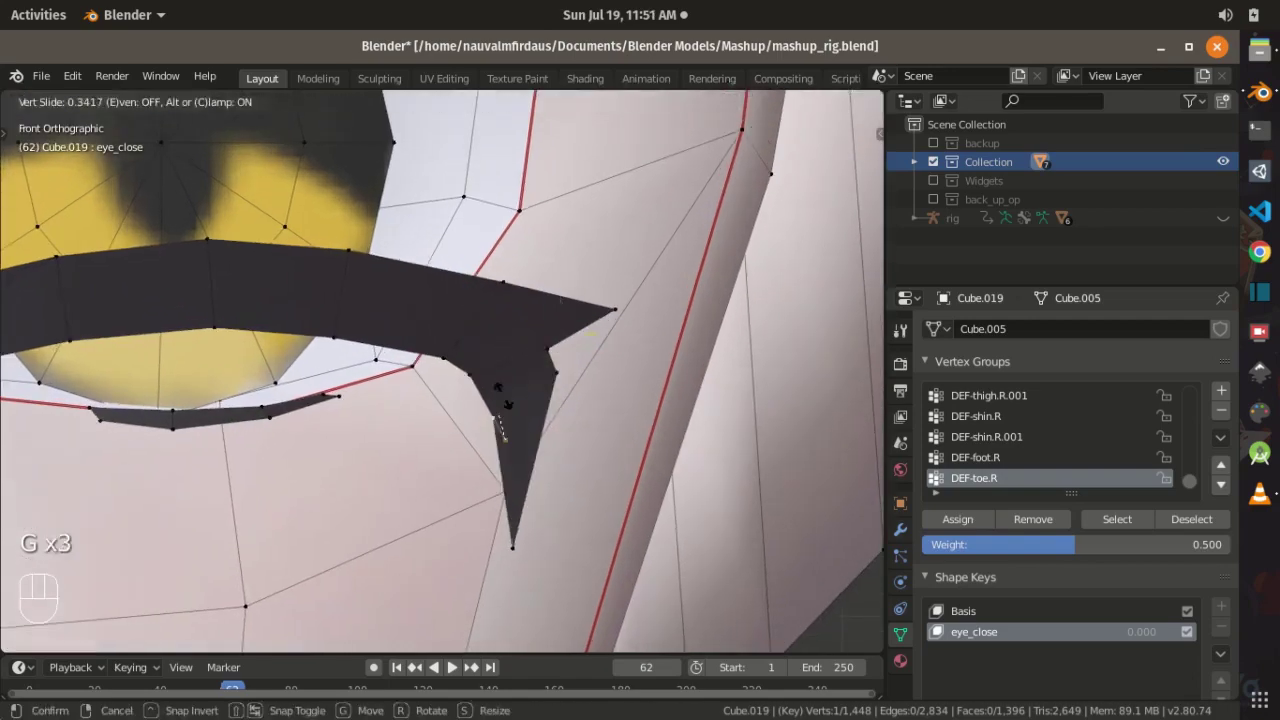
key("Tab")
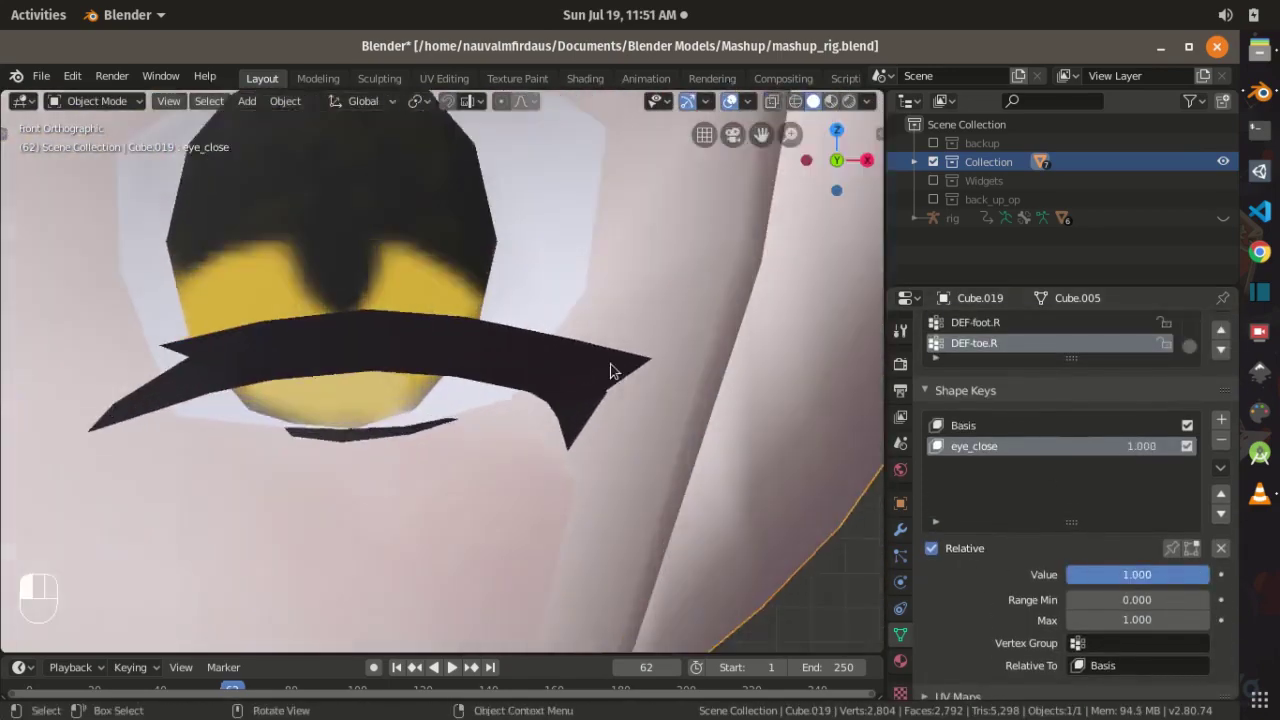
Step: Lower the upper and outer eye-rim vertices toward the lower lid in the eye_close shape key, working in front wireframe view
key("Tab")
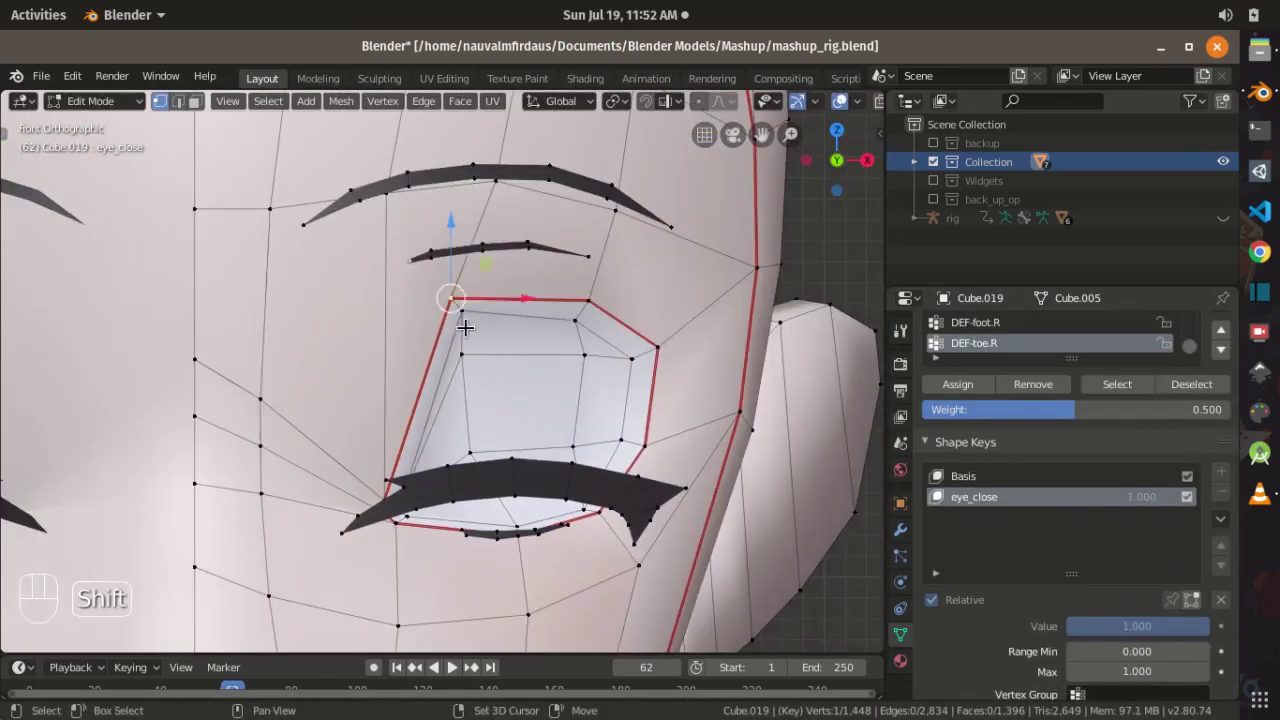
key("shift+z")
key("shift+z")
key("shift+z")
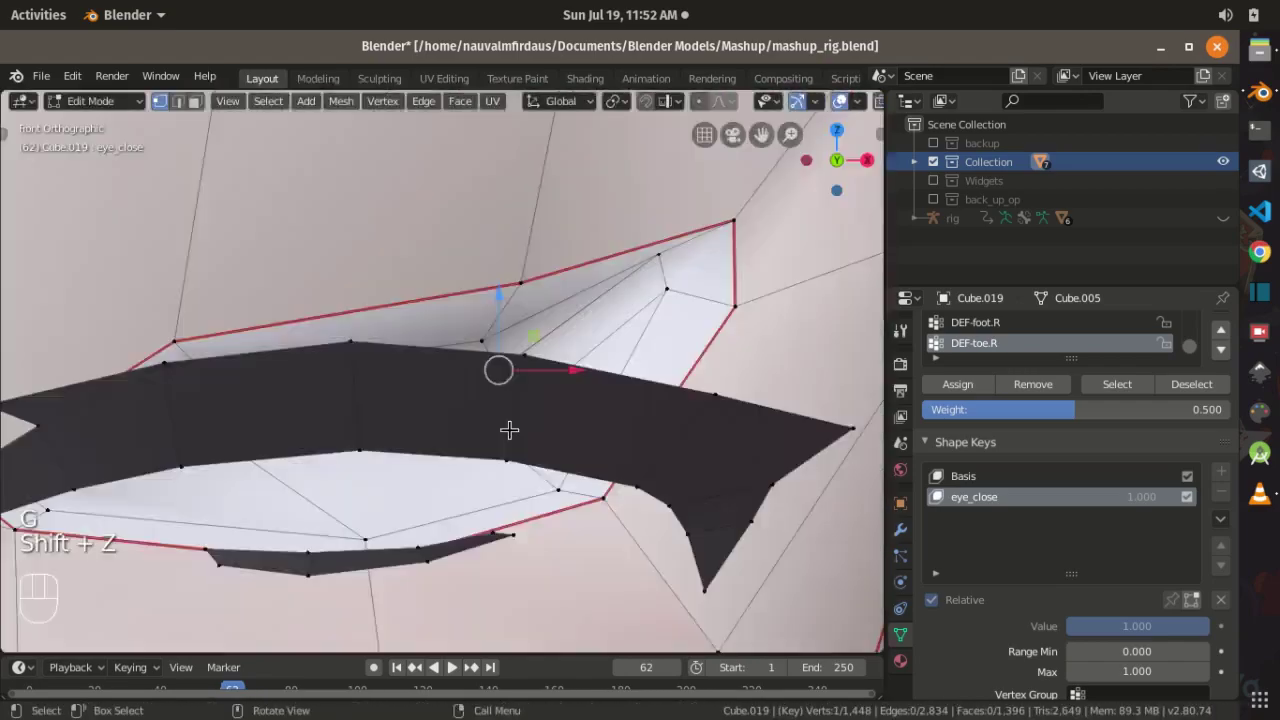
key("g")
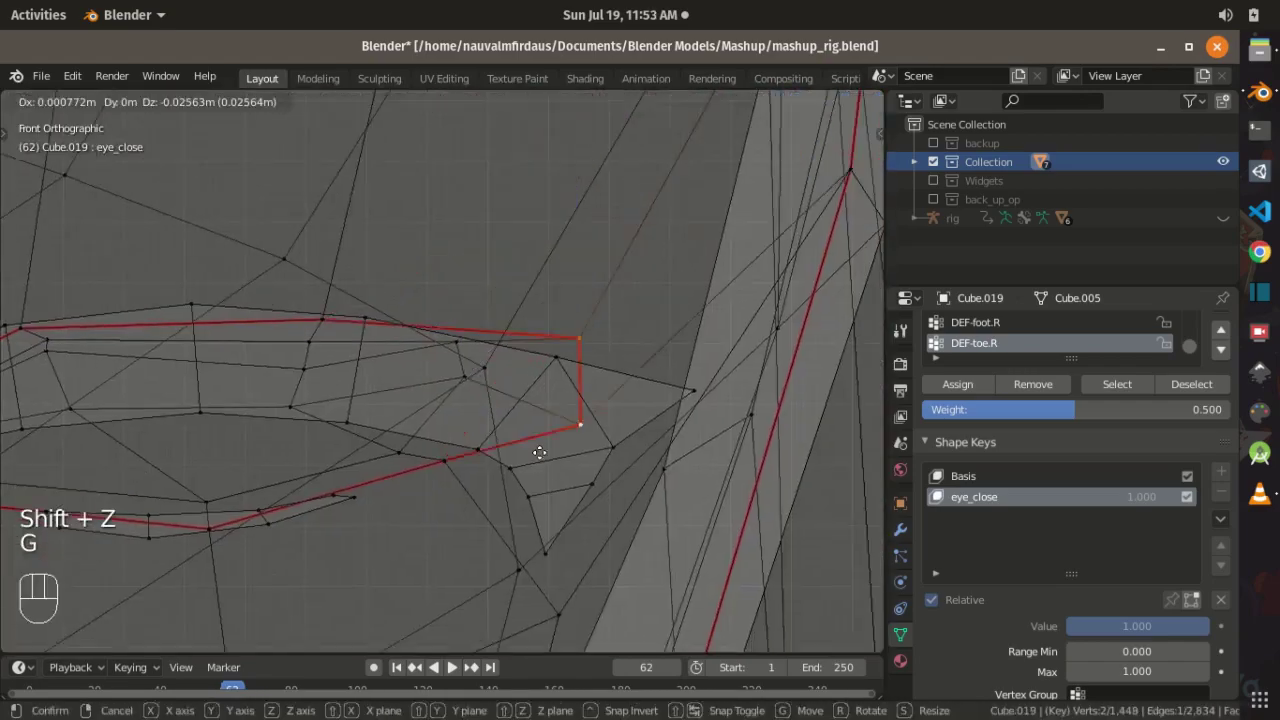
Step: Hide the linked eyelash, reveal it again, pull the lower eye-rim vertices up behind the lash to close the eye, and save the file
key("ctrl+l")
key("h")
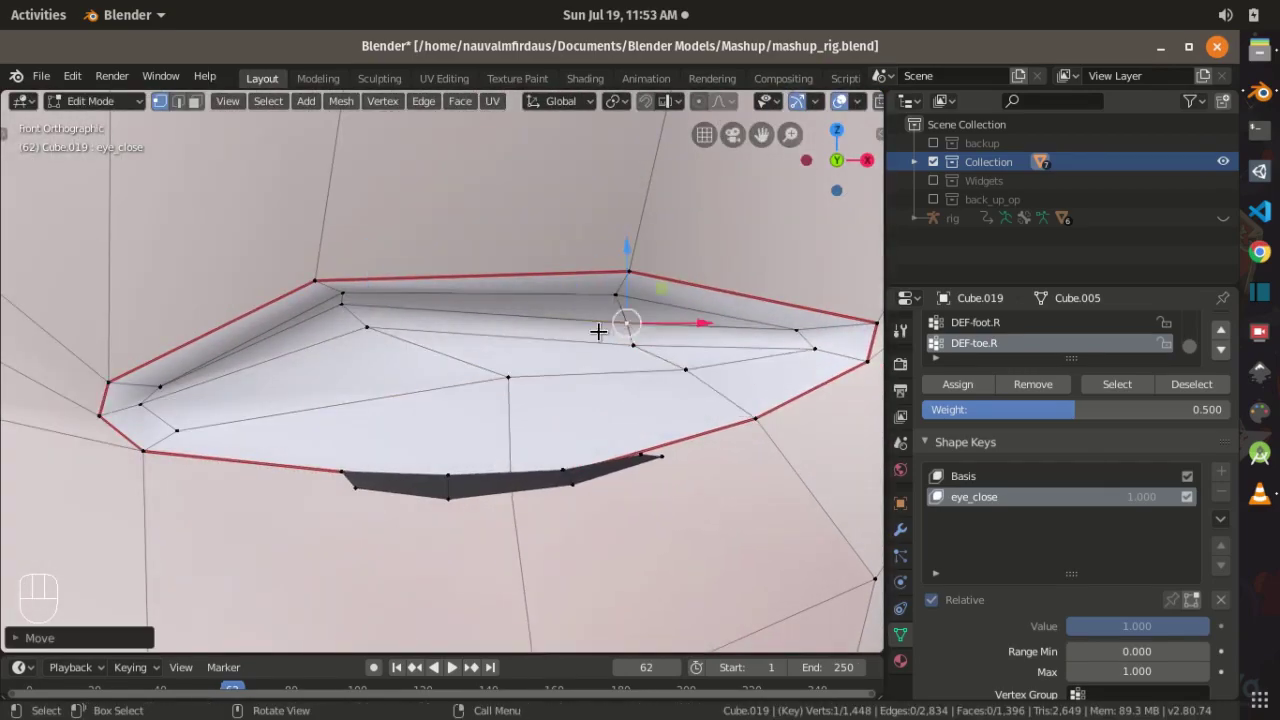
key("alt+h")
key("g")
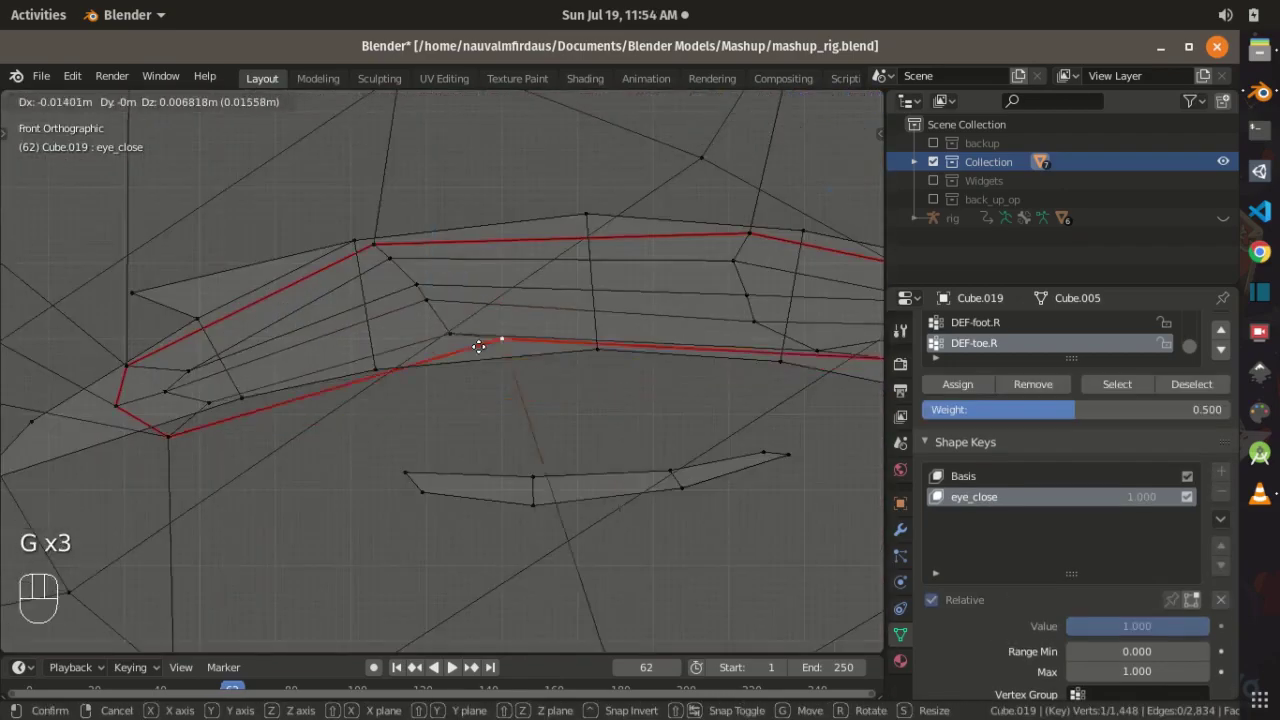
key("Tab")
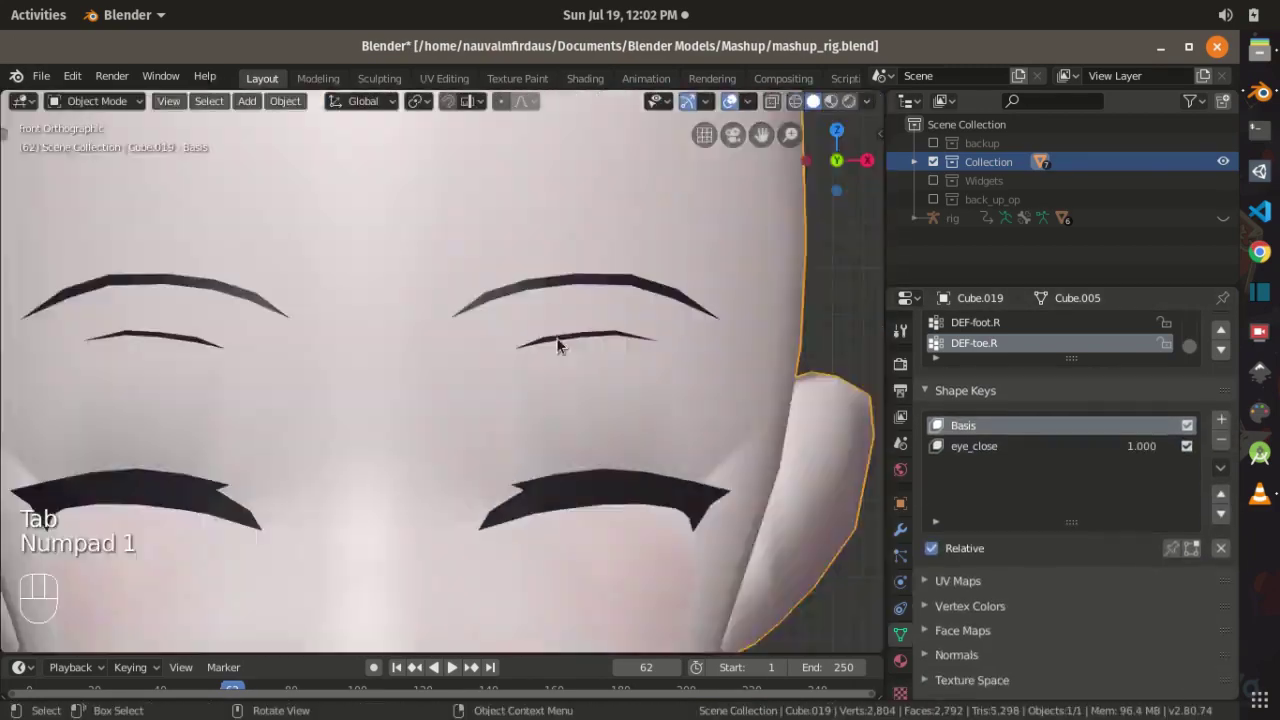
key("ctrl+s")
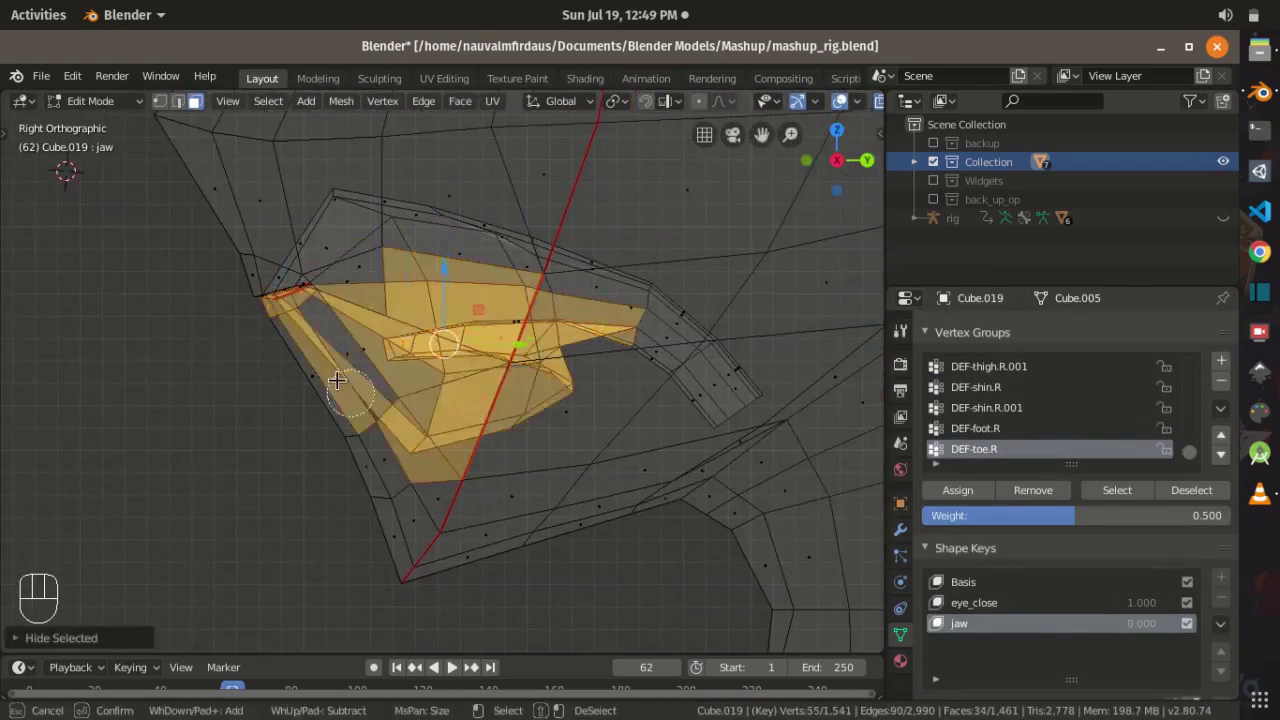
Step: Add the remaining lower-lip faces to the jaw selection in side view and move it down in the jaw shape key to open the mouth
left_click(353, 307, "shift")
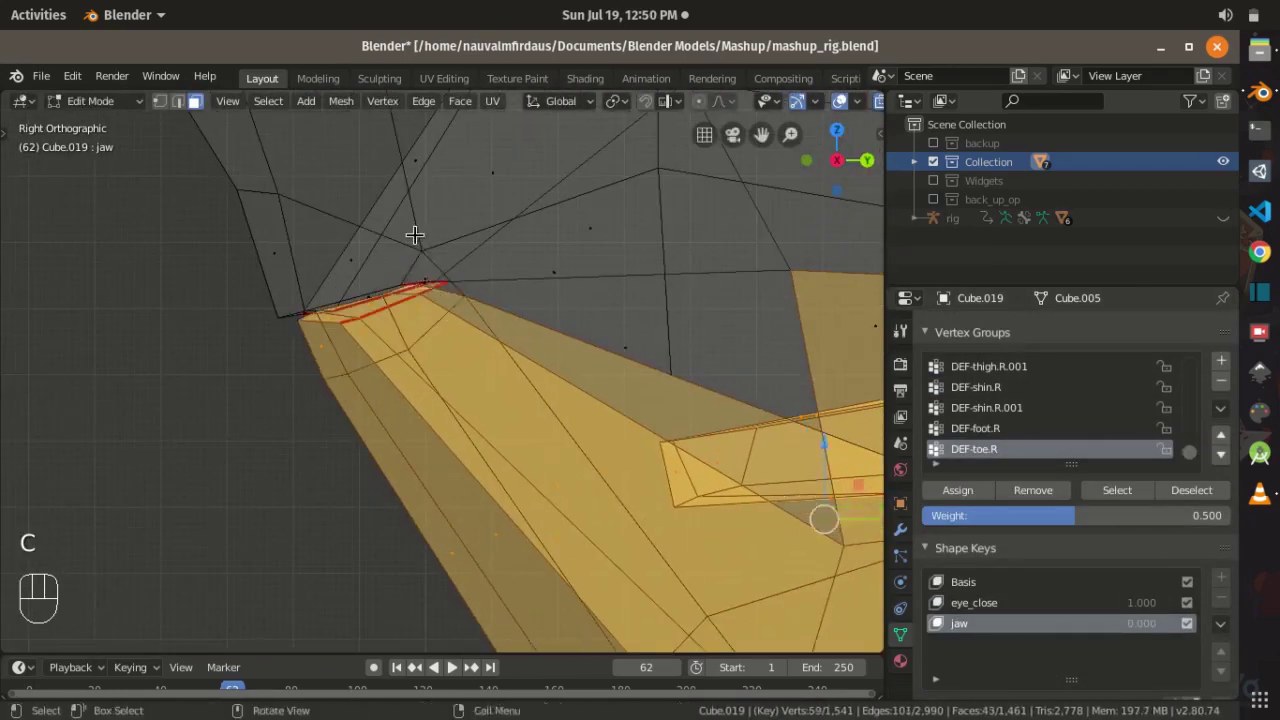
key("g")
key("g")
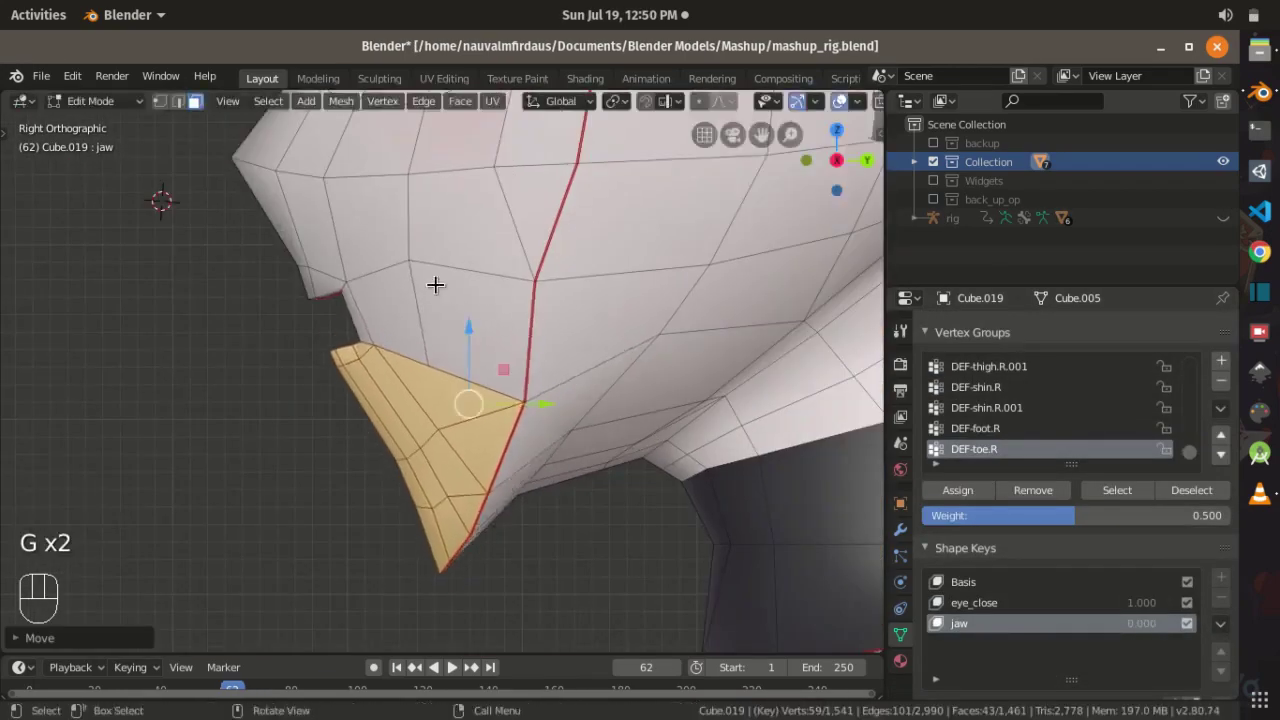
key("shift+z")
key("KP_1")
key("KP_3")
key("KP_1")
Step: Adjust the lip edges around the mouth opening in the jaw shape key, checking the mouth corner from an angle
middle_click_drag(702, 272, 323, 429)
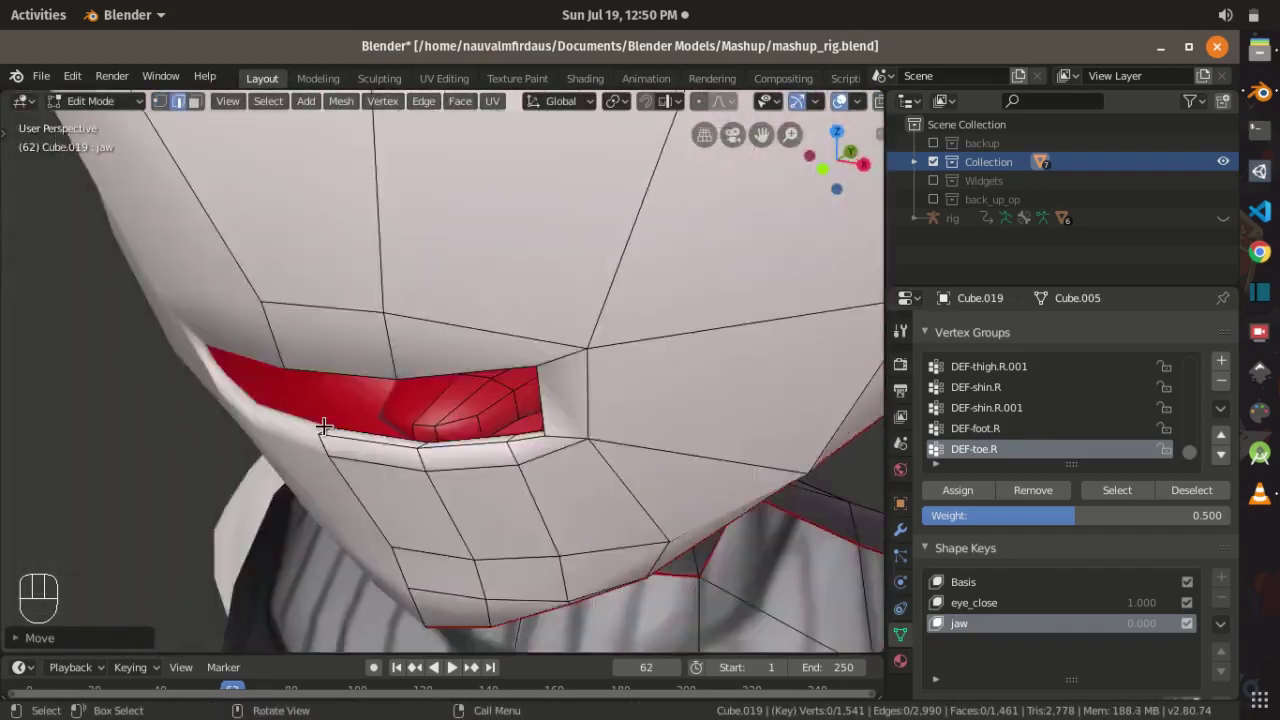
key("KP_1")
key("g")
key("2")
middle_click_drag(557, 337, 552, 229)
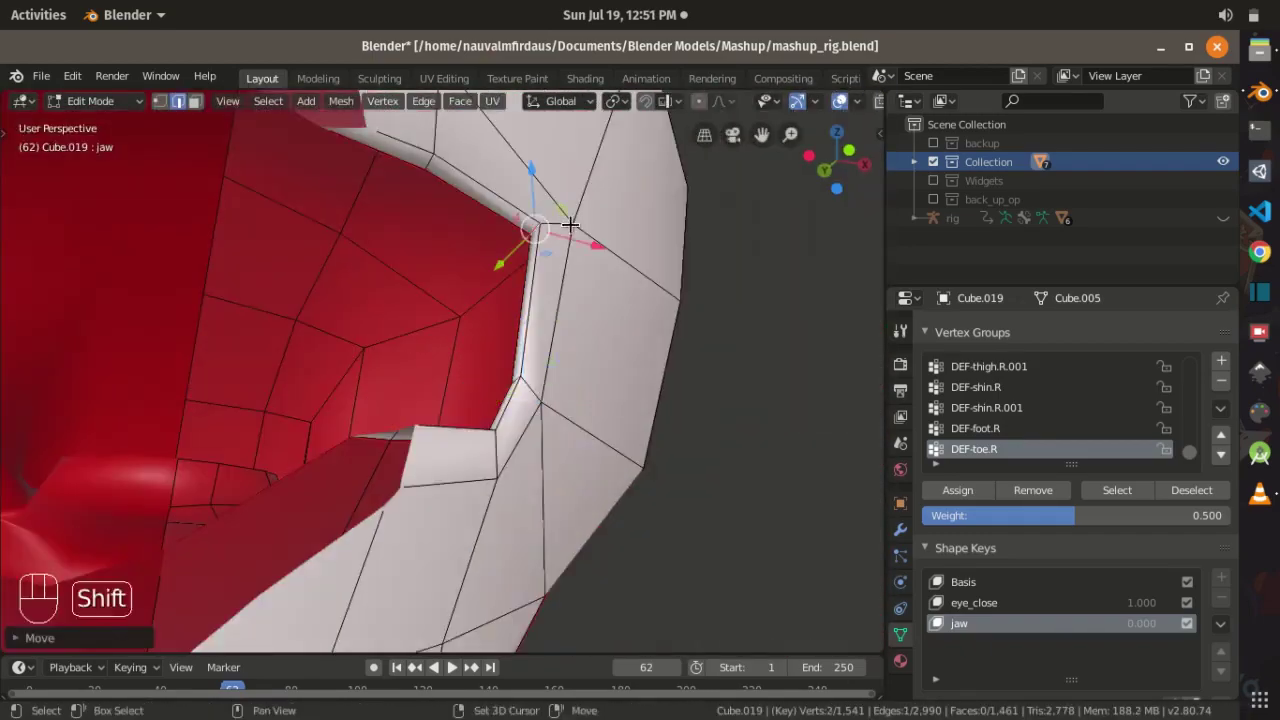
Step: Circle-select the mouth vertices for the jaw shape key in side wireframe view with vertex selection
key("KP_3")
key("c")
key("c")
key("1")
key("shift+z")
key("alt+a")
key("c")
left_click(395, 410)
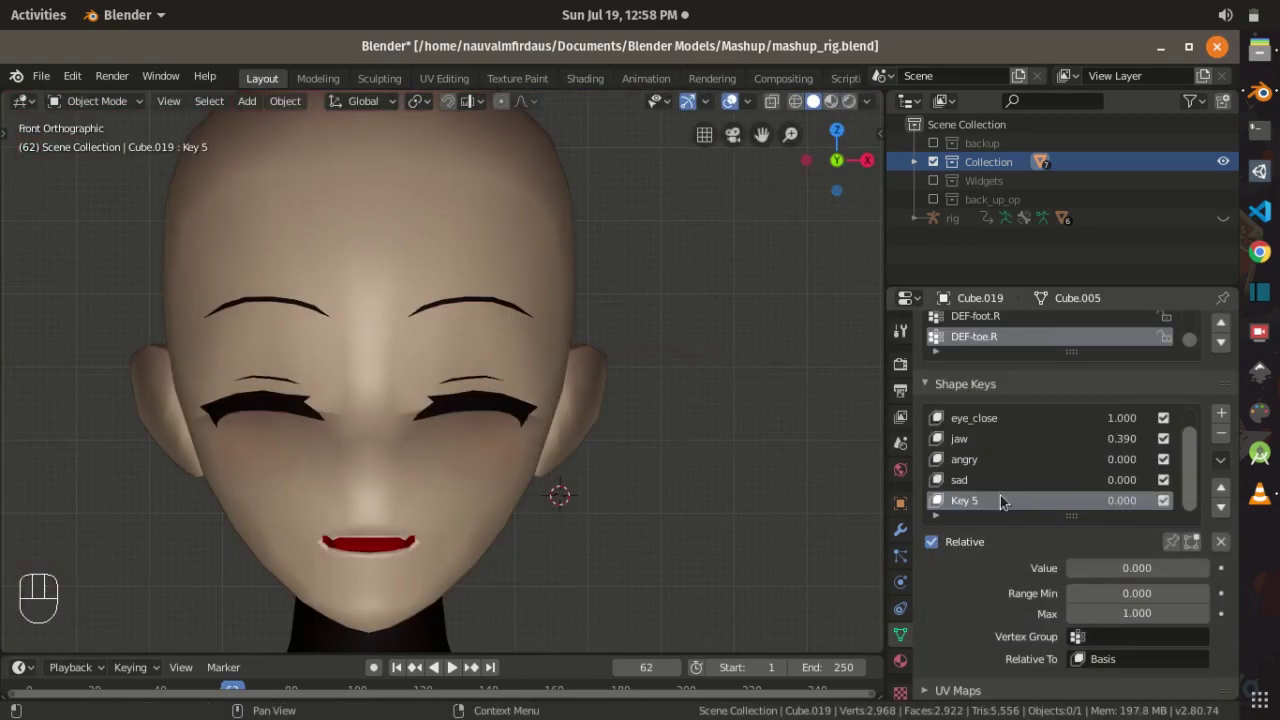
Step: Unhide the rig and the remaining character parts and save the file
left_click(1095, 584)
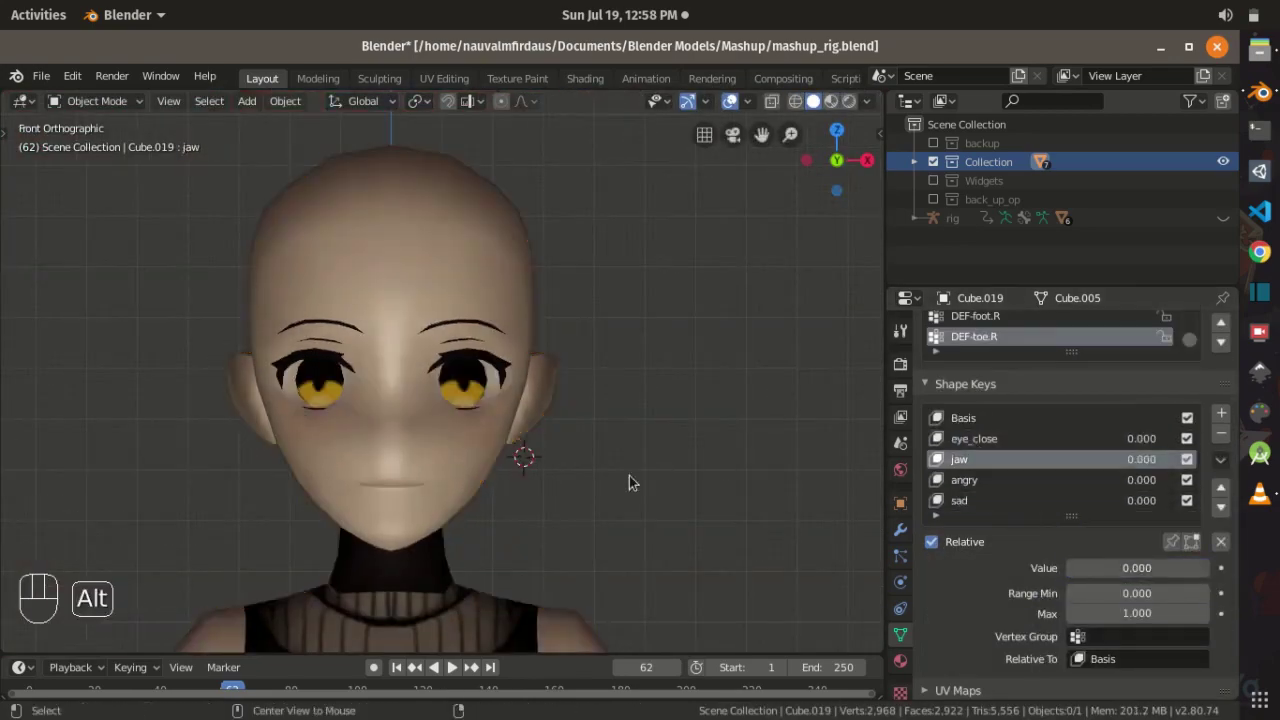
key("alt+h")
key("ctrl+s")
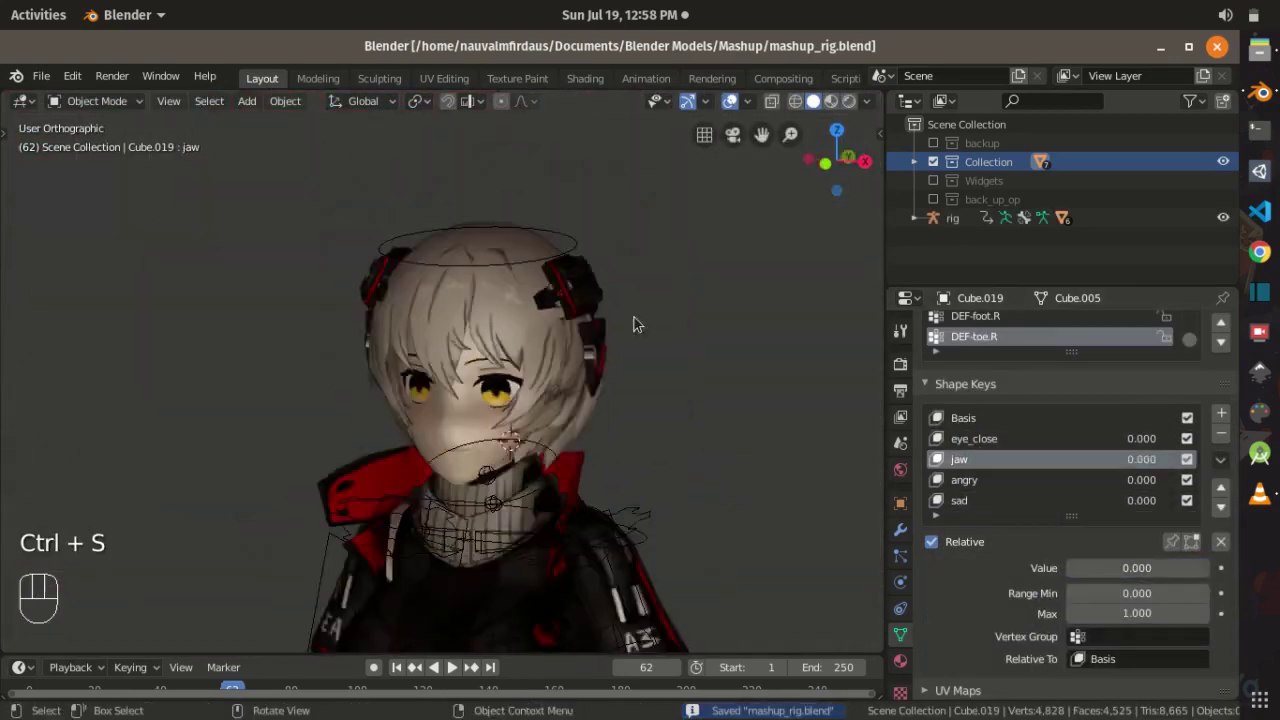
Step: Isolate the selected head geometry, save the file, and select the linked mesh in side view
key("Tab")
key("Tab")
key("shift+h")
key("Tab")
key("ctrl+s")
key("KP_3")
key("ctrl+l")
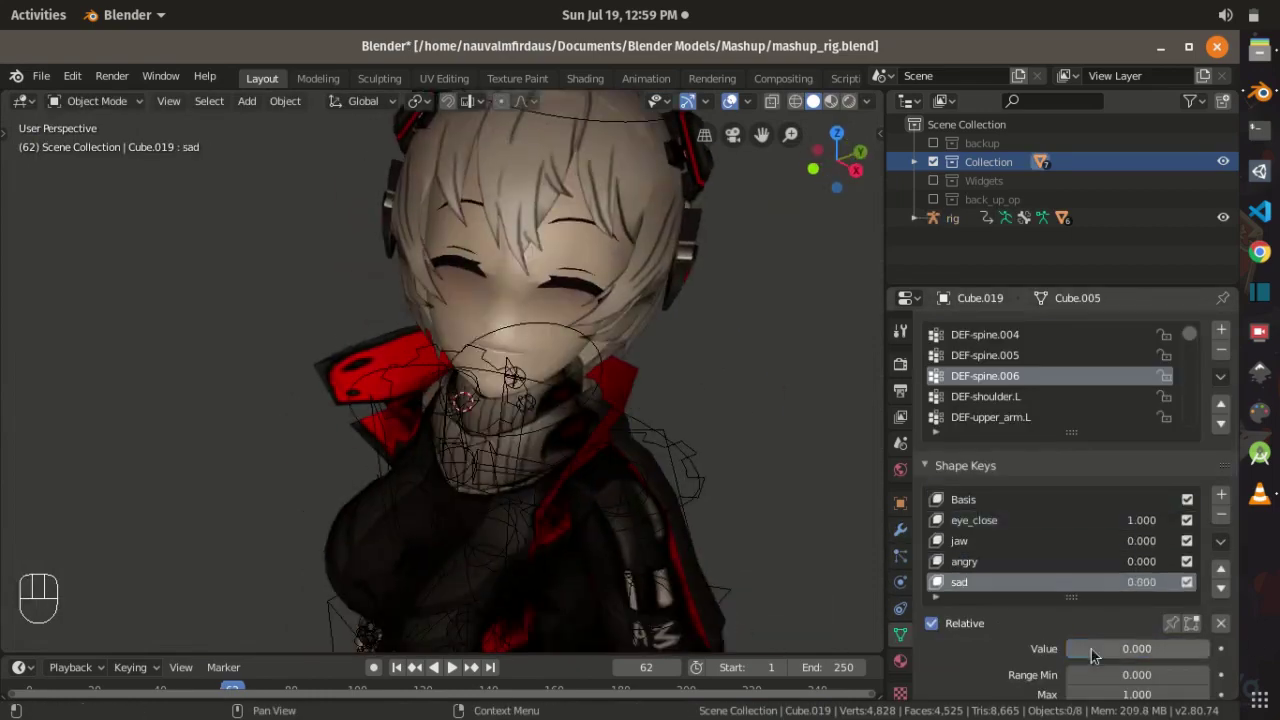
Step: Select the vertices along the head's vertical centre line in front wireframe view
key("Tab")
key("shift+z")
key("KP_1")
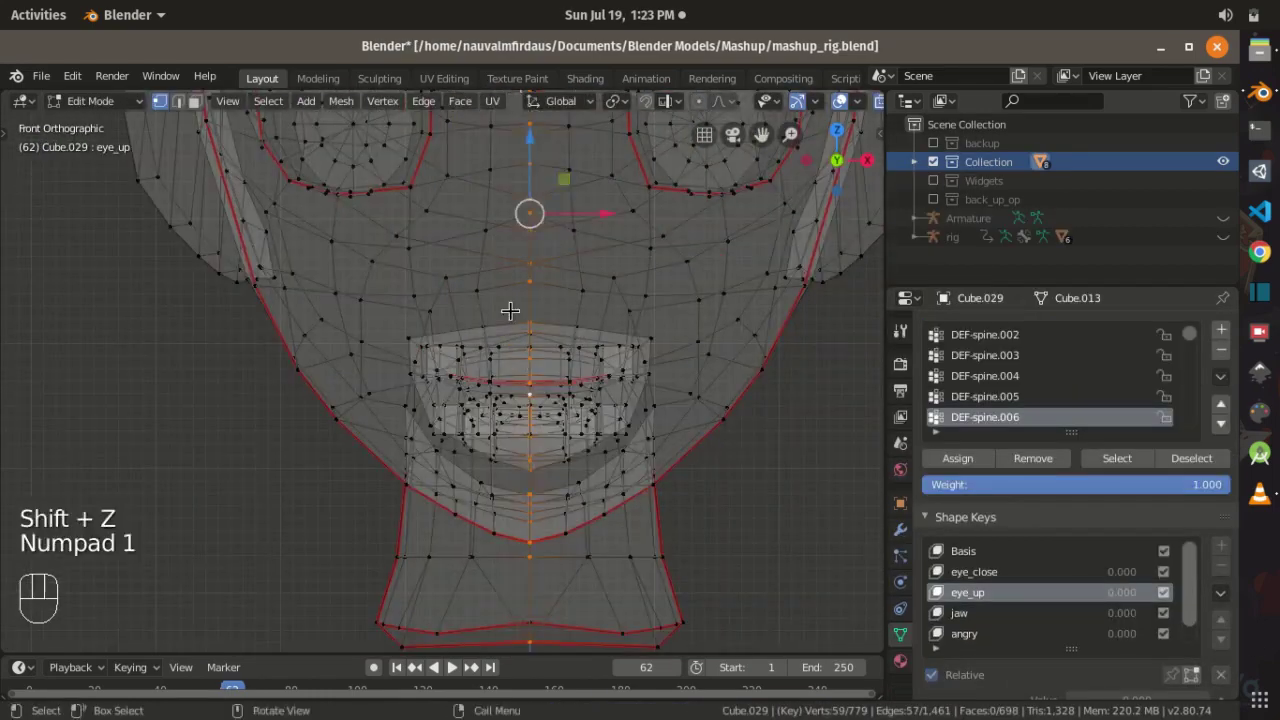
scroll(486, 451, "up", 5, "shift")
scroll(486, 451, "up", 3)
scroll(1187, 345, "down", 3)
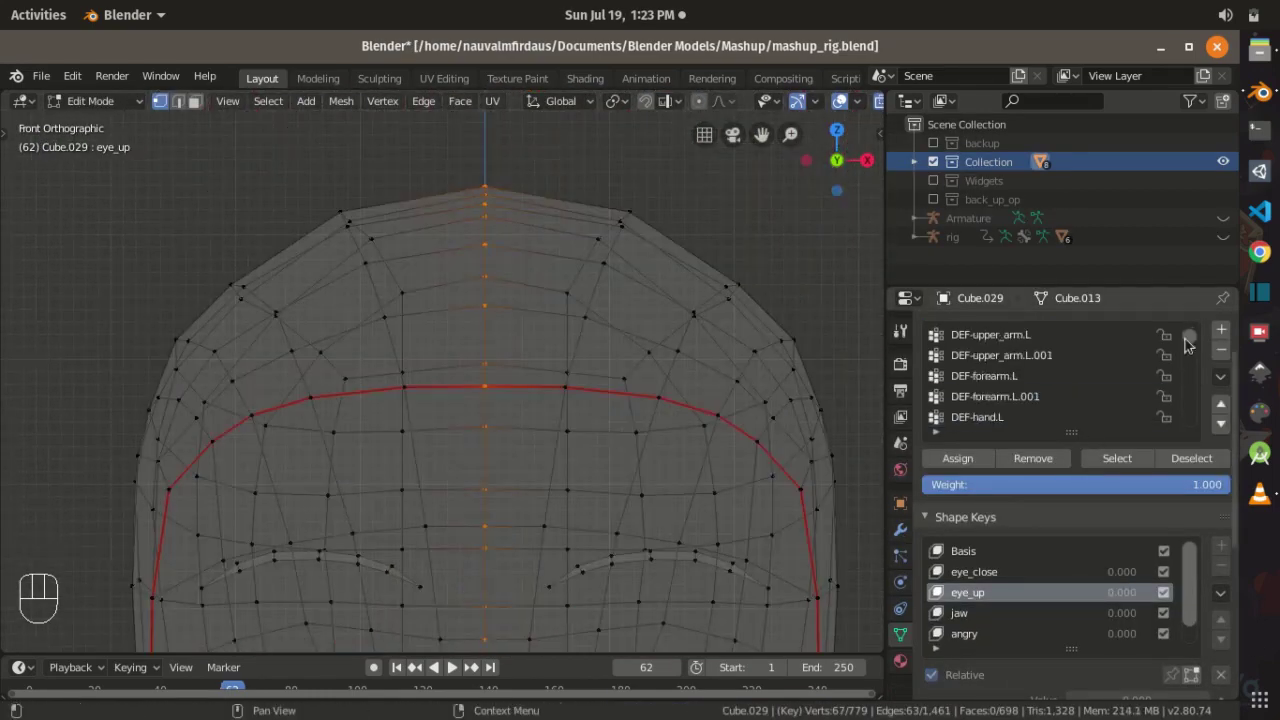
scroll(486, 400, "down", 3)
Step: Select the entire linked half of the head on the character's left, assign it to the left vertex group, and save the file
key("alt+a")
key("c")
left_click(543, 563)
key("ctrl+l")
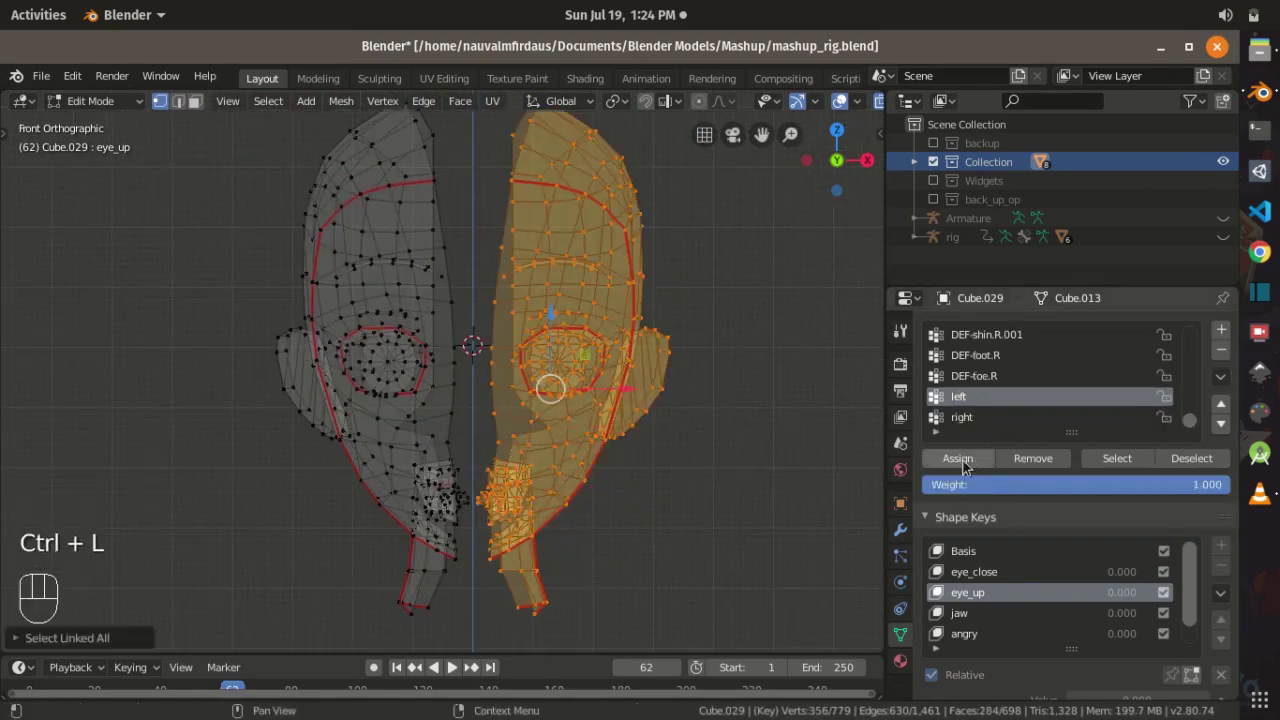
scroll(741, 425, "down", 2)
key("ctrl+s")
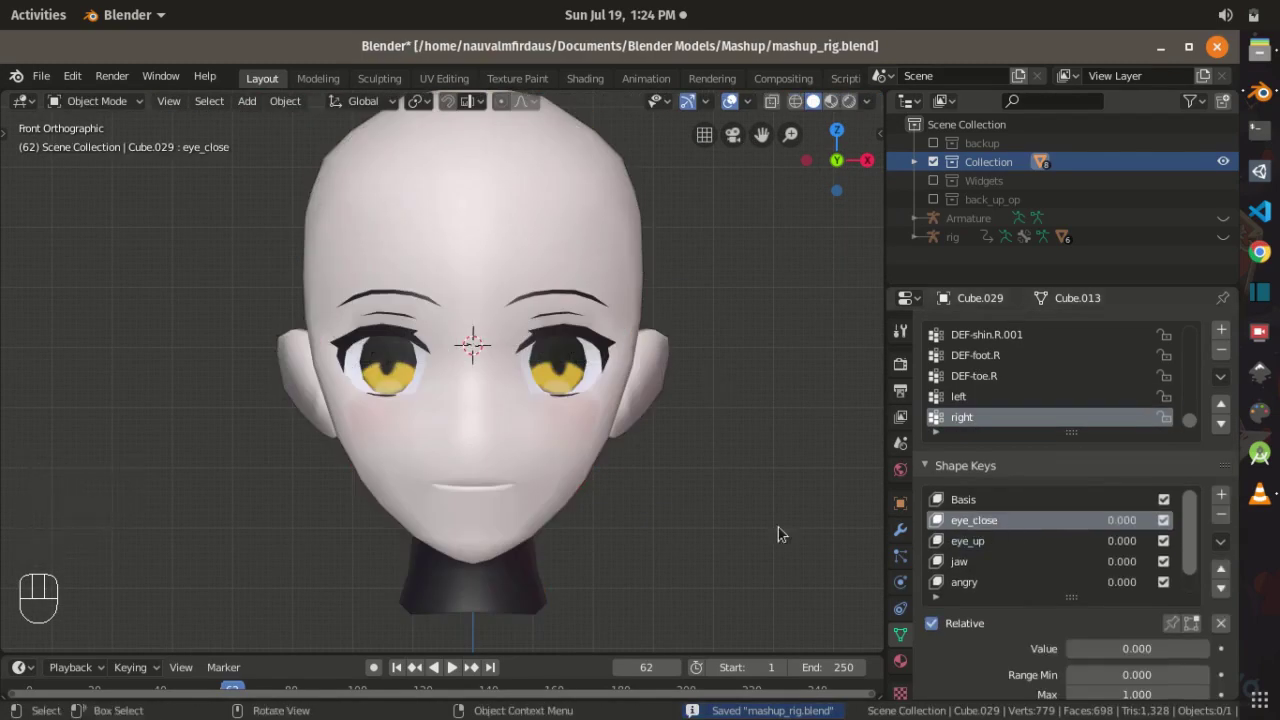
Step: Raise the eye_close value to close the eyes, and create a new shape key named eye_close.r from the mix
scroll(1070, 500, "down", 3)
left_click_drag(1060, 535, 1200, 535)
left_click(1220, 428)
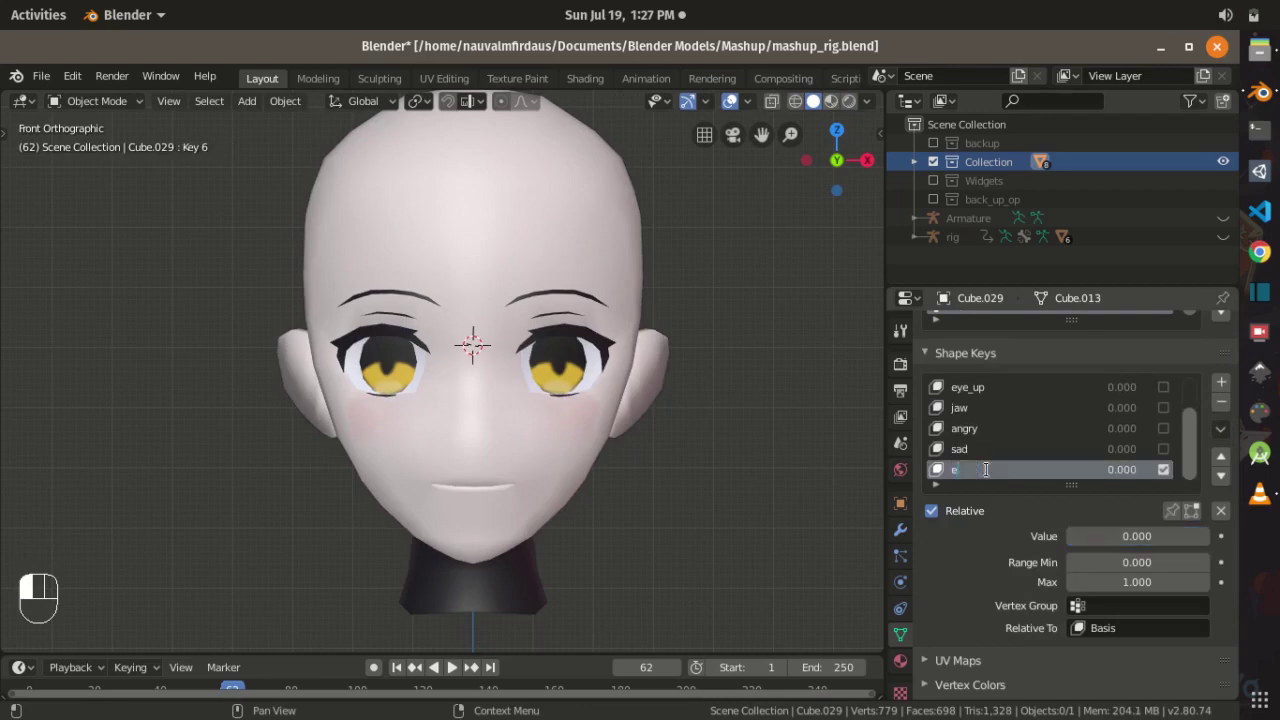
Step: Try to limit the eye_close.r shape key to the left vertex group, and undo the last change
left_click(1110, 605)
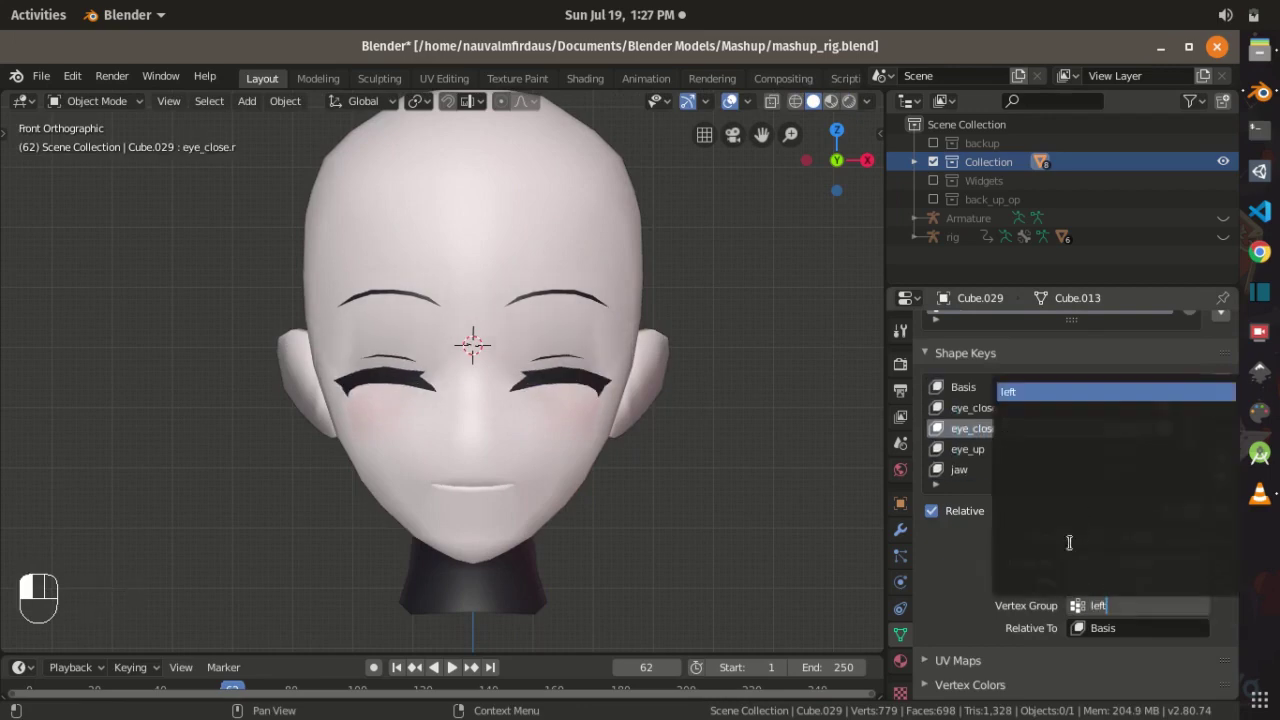
key("Return")
key("BackSpace")
key("BackSpace")
key("Escape")
key("ctrl+z")
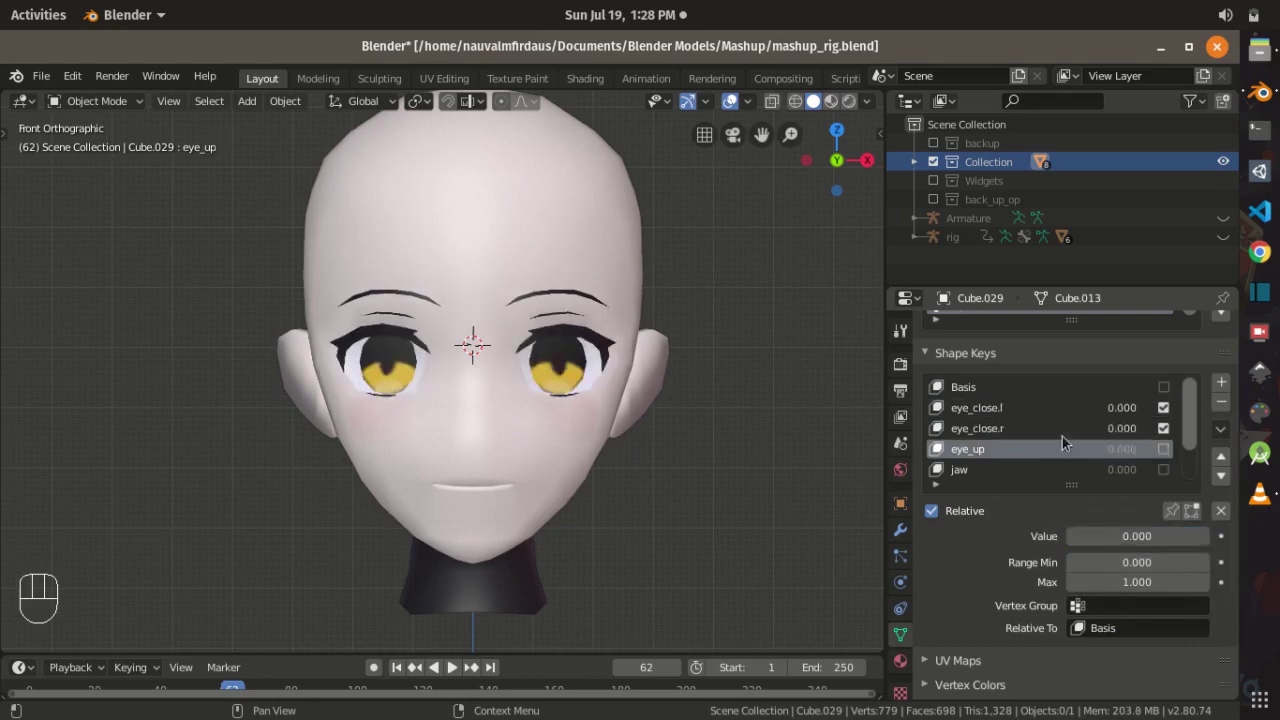
Step: Save the file, reveal the hidden objects, isolate the head with its face armature, and select the armature at the eye bone
key("ctrl+s")
key("alt+h")
key("shift+h")
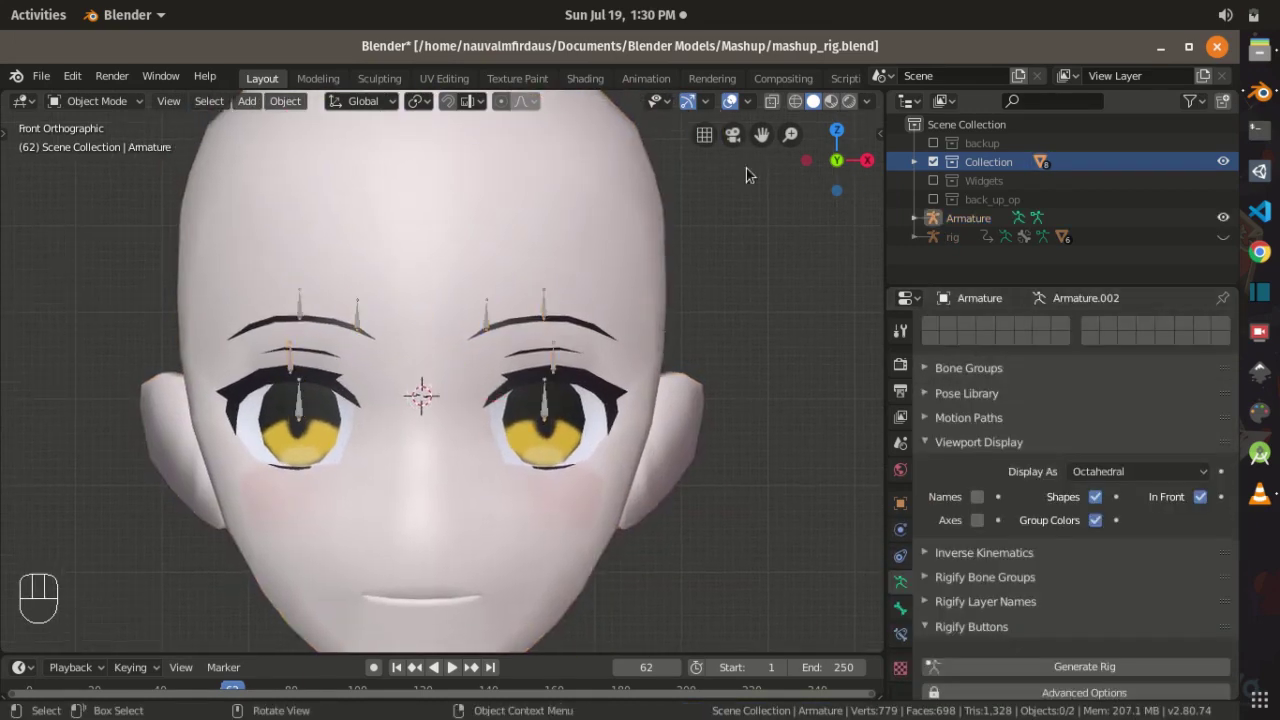
left_click(543, 430)
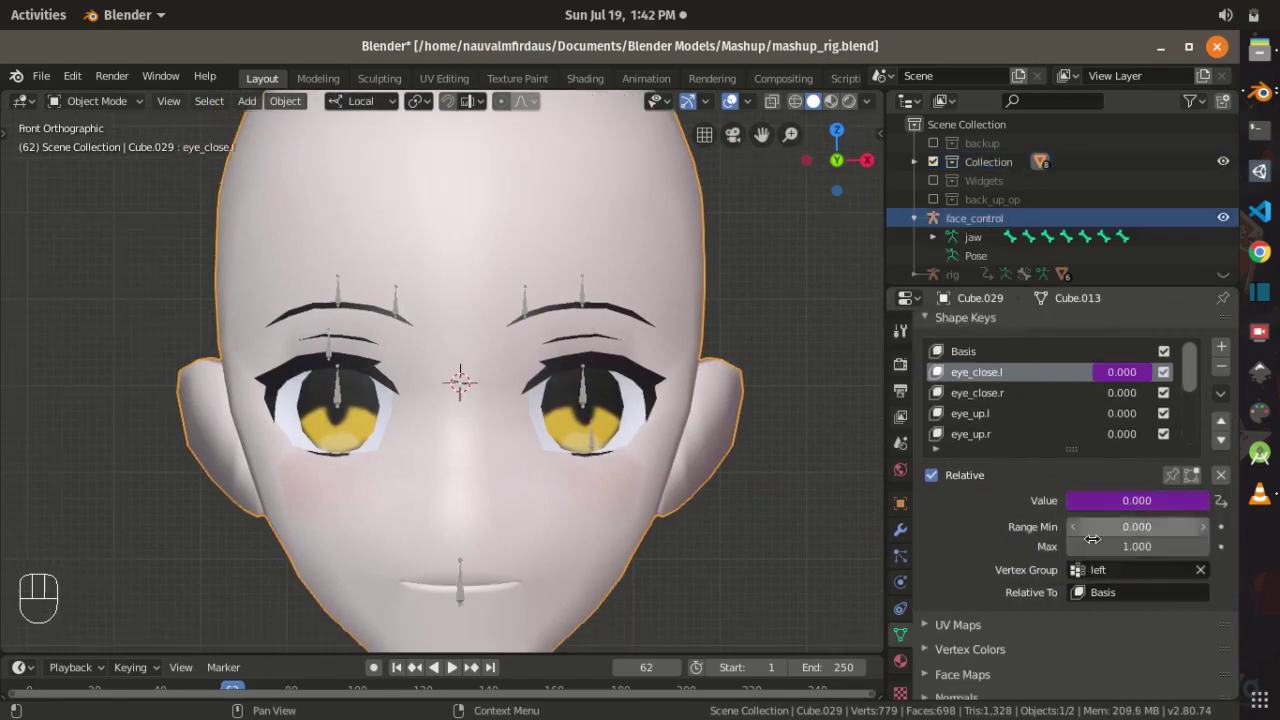
Step: Open the eye_close.l value in the Drivers Editor, edit its expression as var * -5, and test it by moving the eyelid bone
right_click(1100, 500)
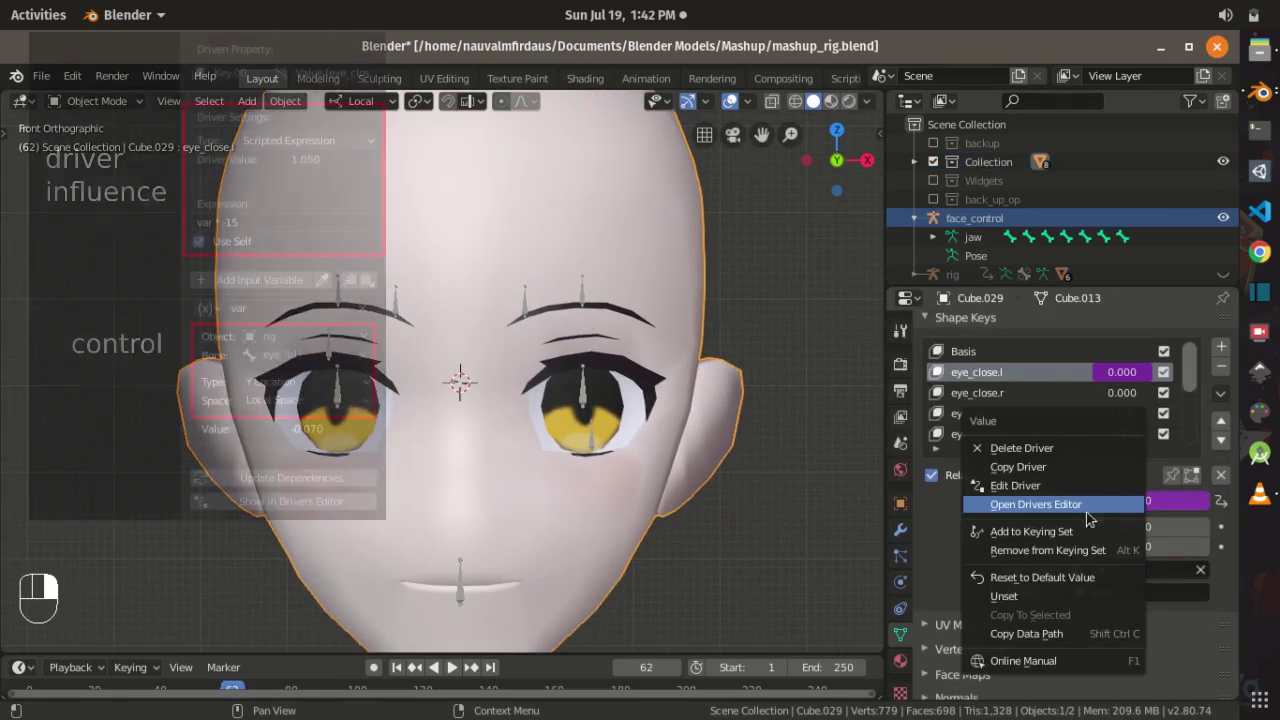
left_click(1100, 506)
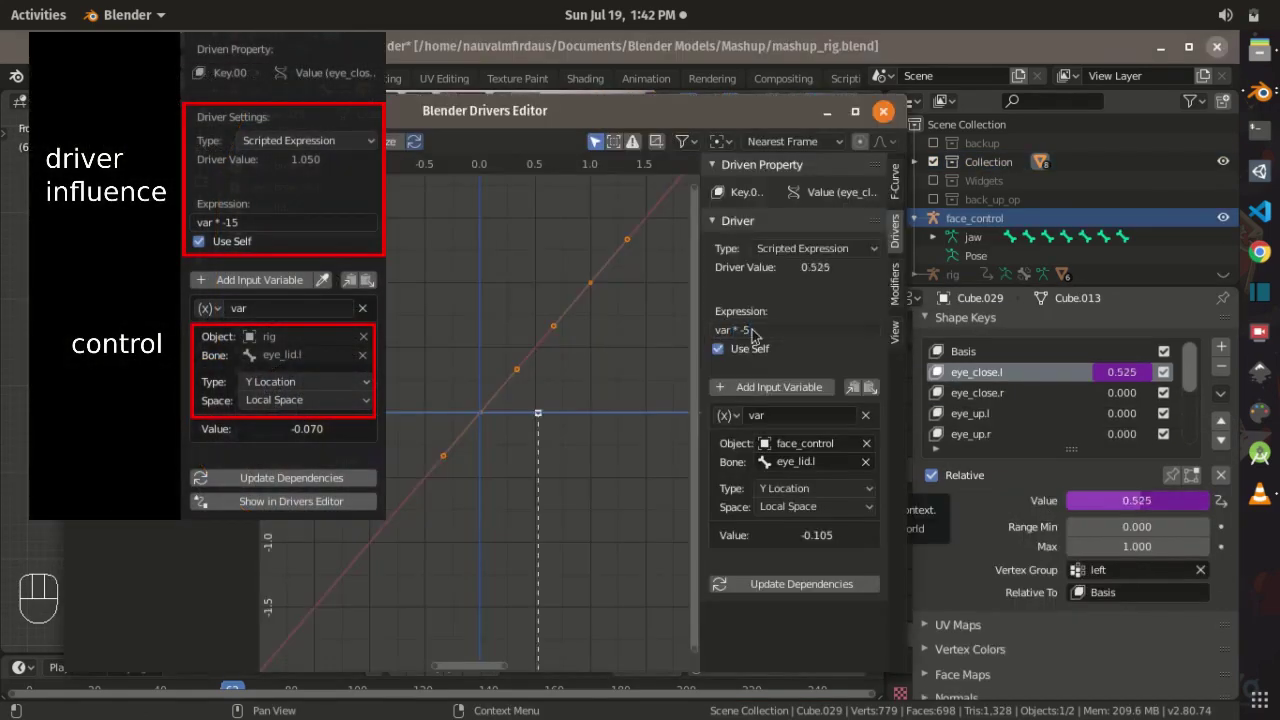
left_click_drag(755, 335, 724, 575, "super")
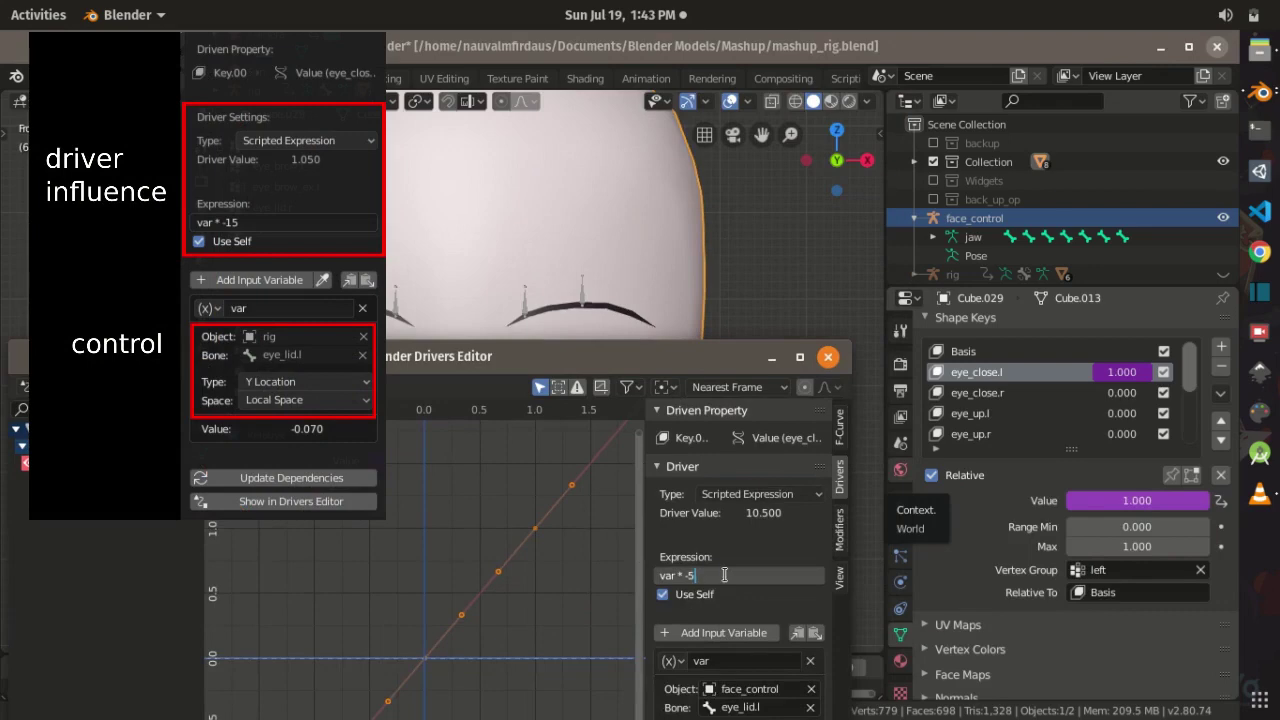
left_click(772, 359)
key("g")
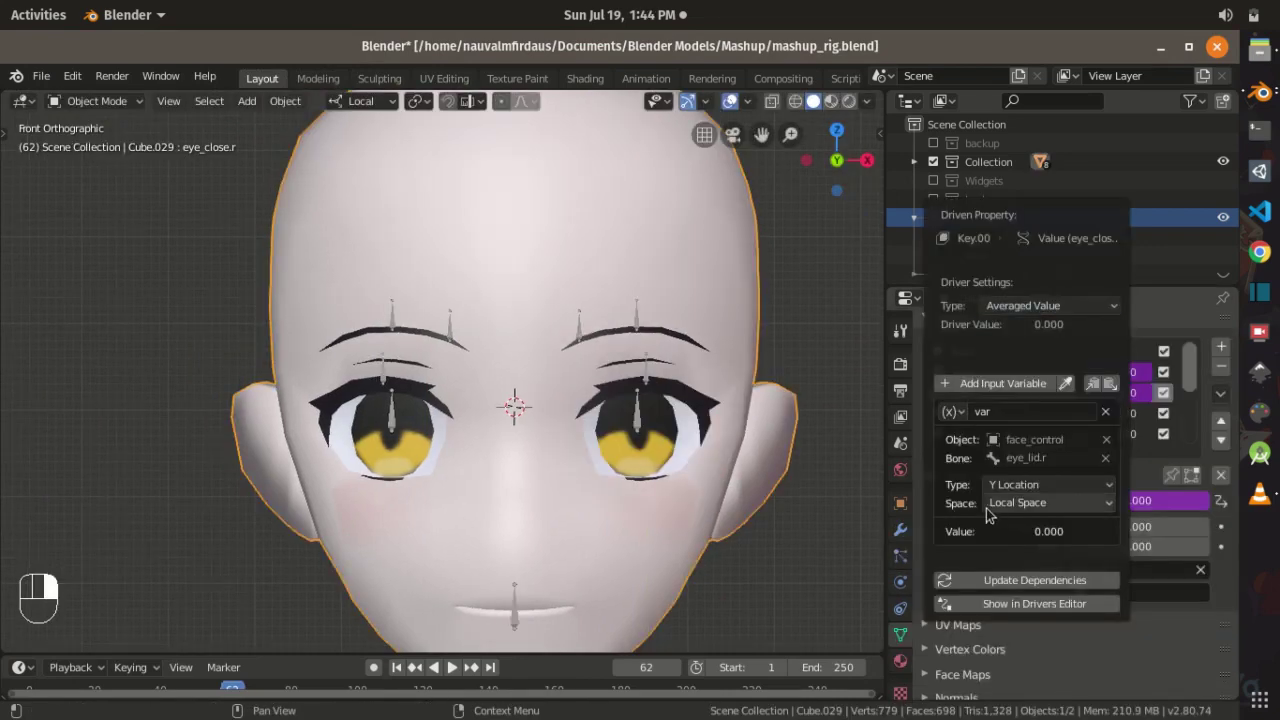
Step: Test the eye_close.r driver by moving the eye_lid.r bone along its local Y axis, and reselect the head mesh in Object Mode
left_click(97, 101)
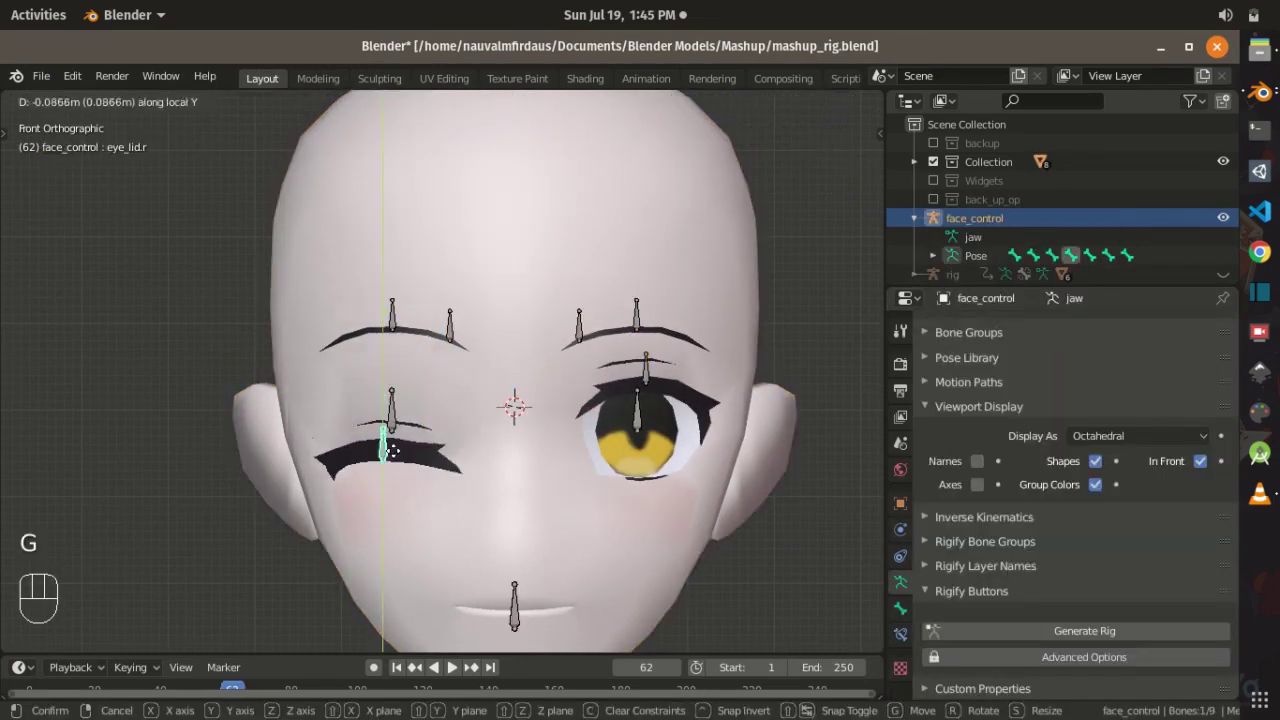
left_click(108, 123)
left_click(560, 230)
Step: Drive the eye_up.l value from face_control's eye_brow.l bone using Y Location in Local Space and the expression var * 15
left_click(978, 420)
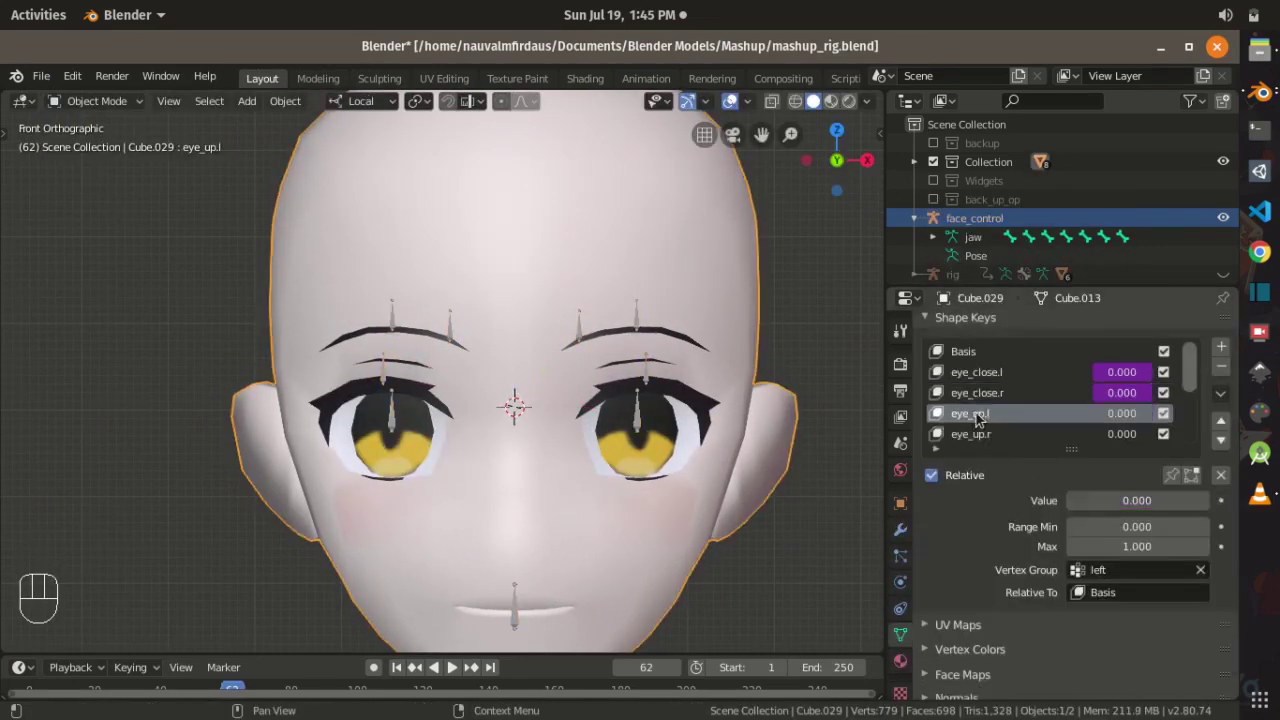
right_click(1087, 507)
left_click(1034, 403)
left_click(1040, 503)
left_click(1040, 496)
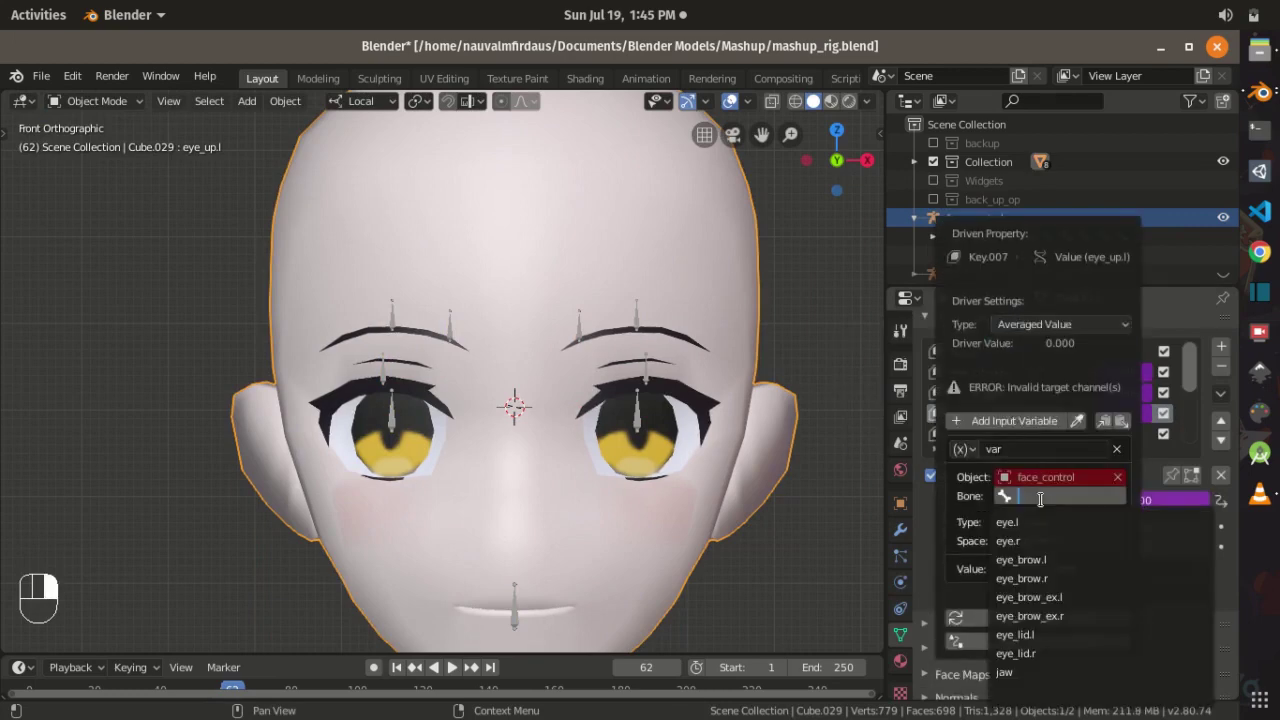
left_click(1055, 558)
left_click(1045, 522)
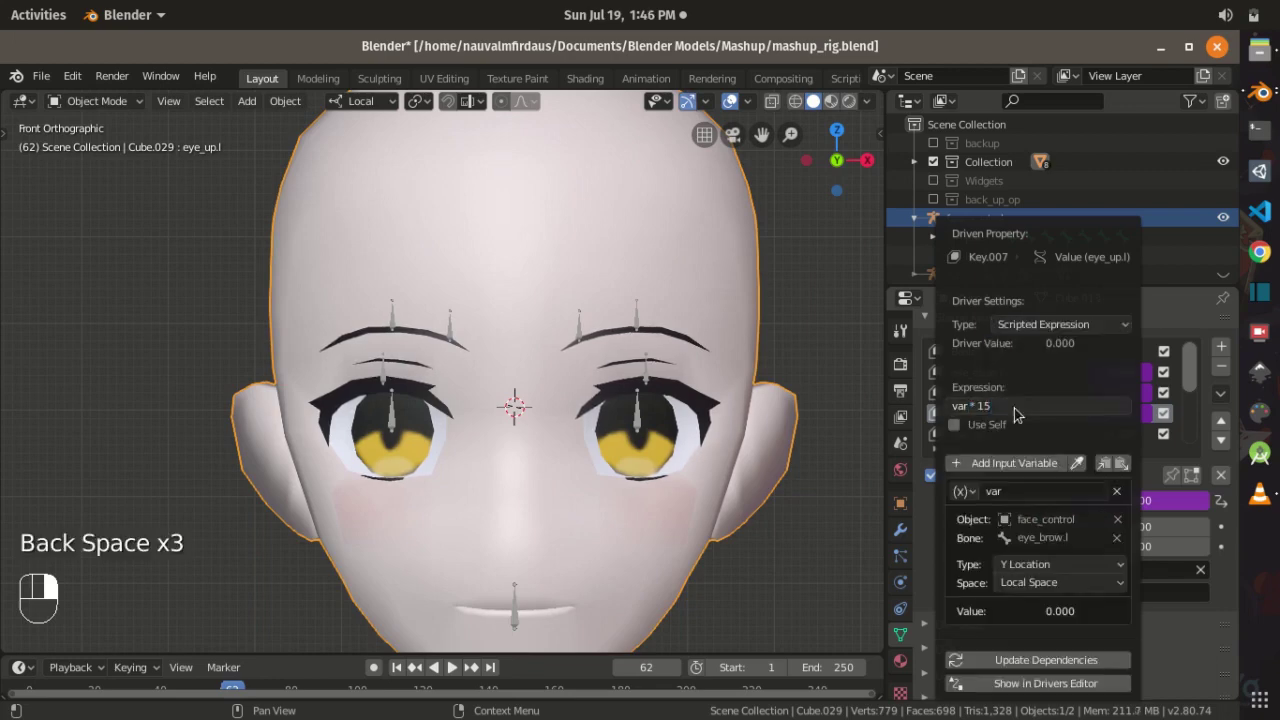
left_click(975, 217)
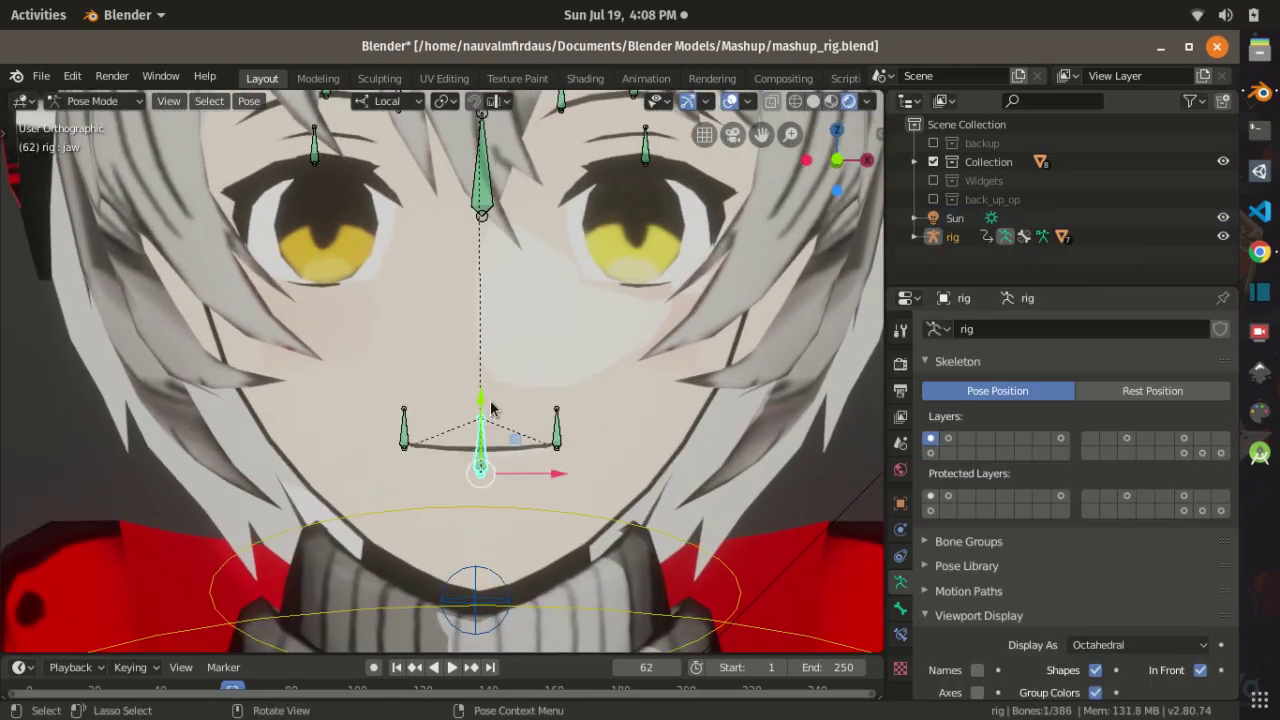
Step: Test the jaw control bone by moving it along its local Y axis, and view the playing character animation in a maximized viewport
left_click_drag(490, 405, 482, 420)
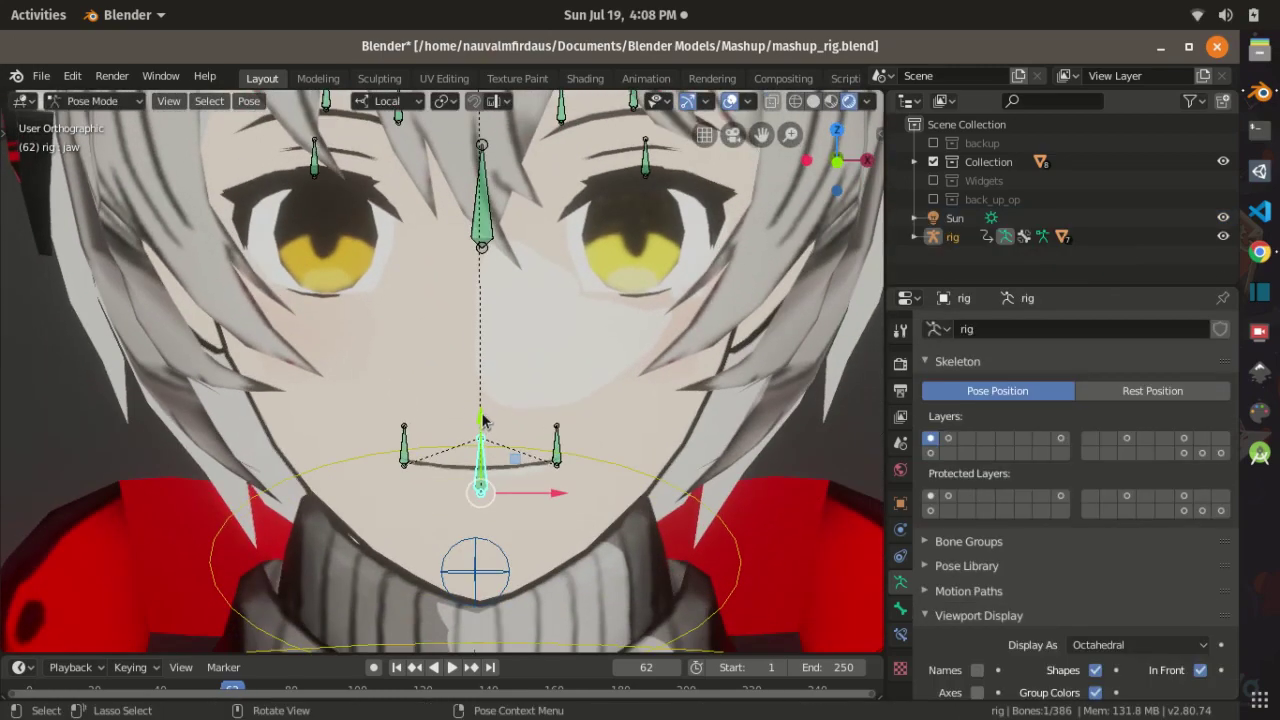
key("Escape")
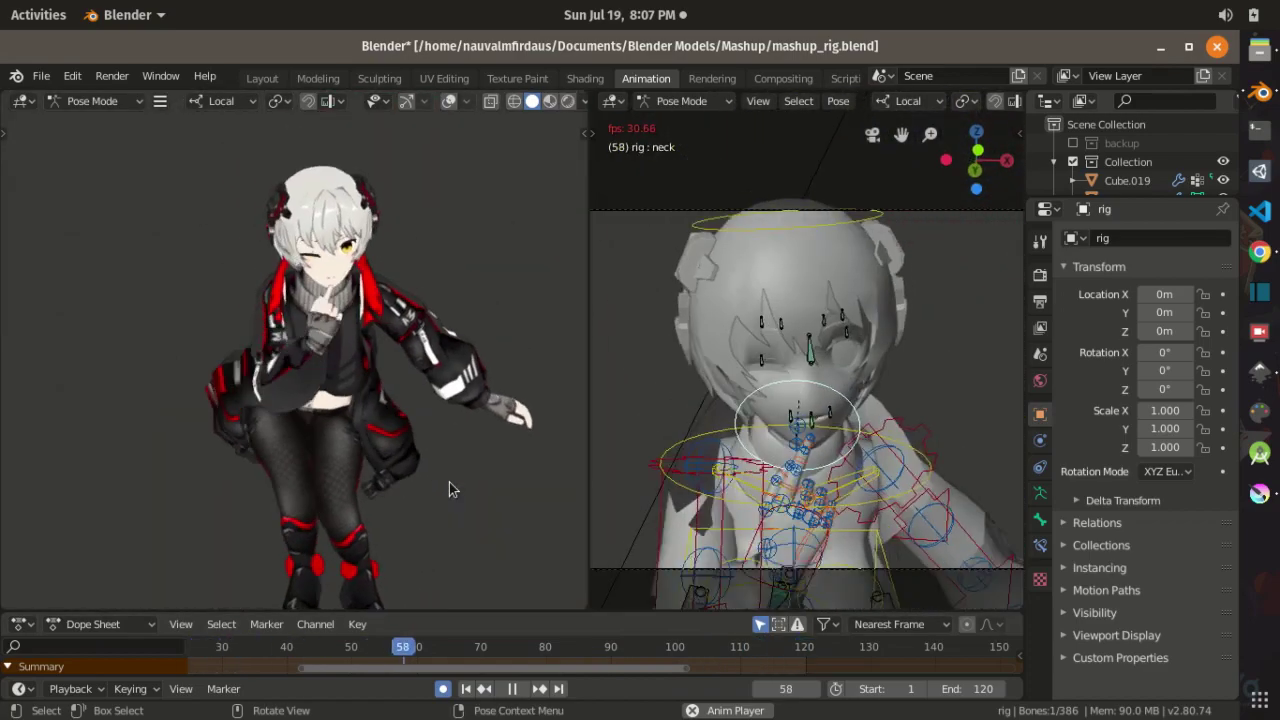
key("ctrl+space")
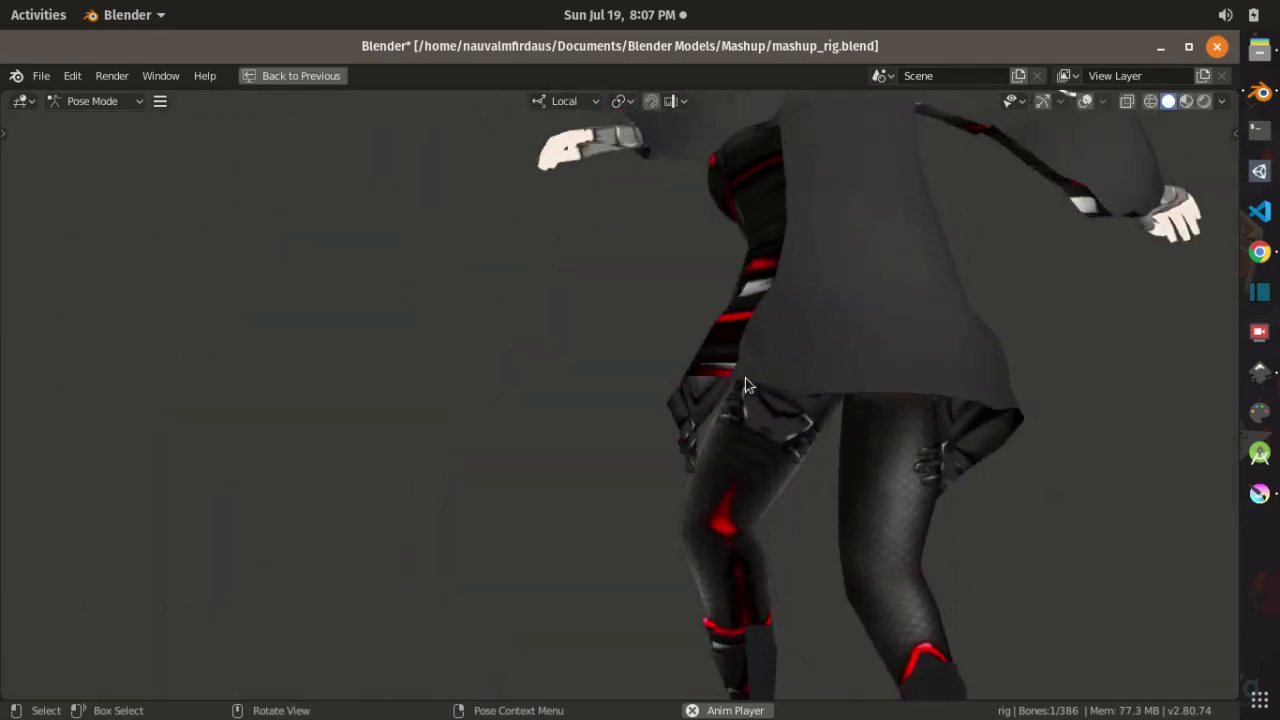